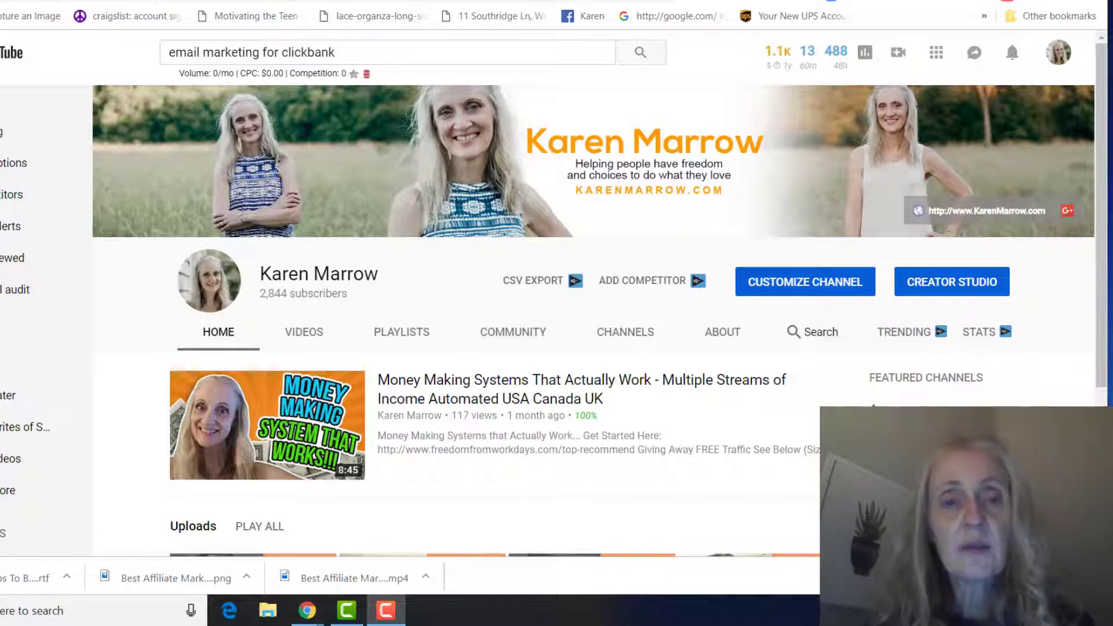
- Begin a new AWeber list and review the company and sender details form
{"action": "key", "text": "ctrl+Tab"}
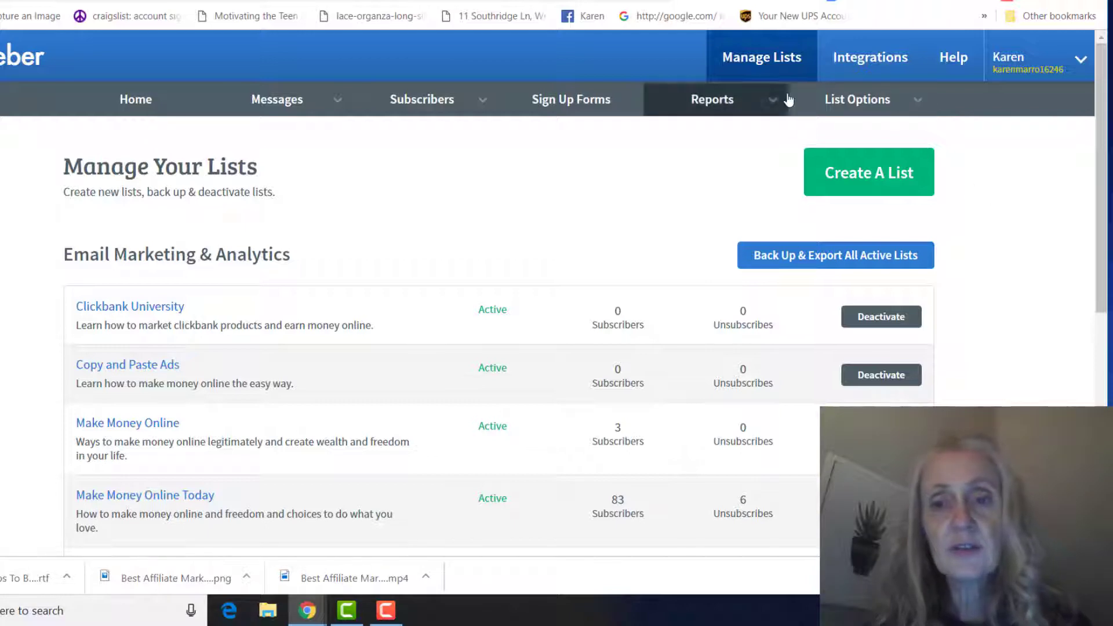
{"action": "left_click", "coordinate": [843, 177]}
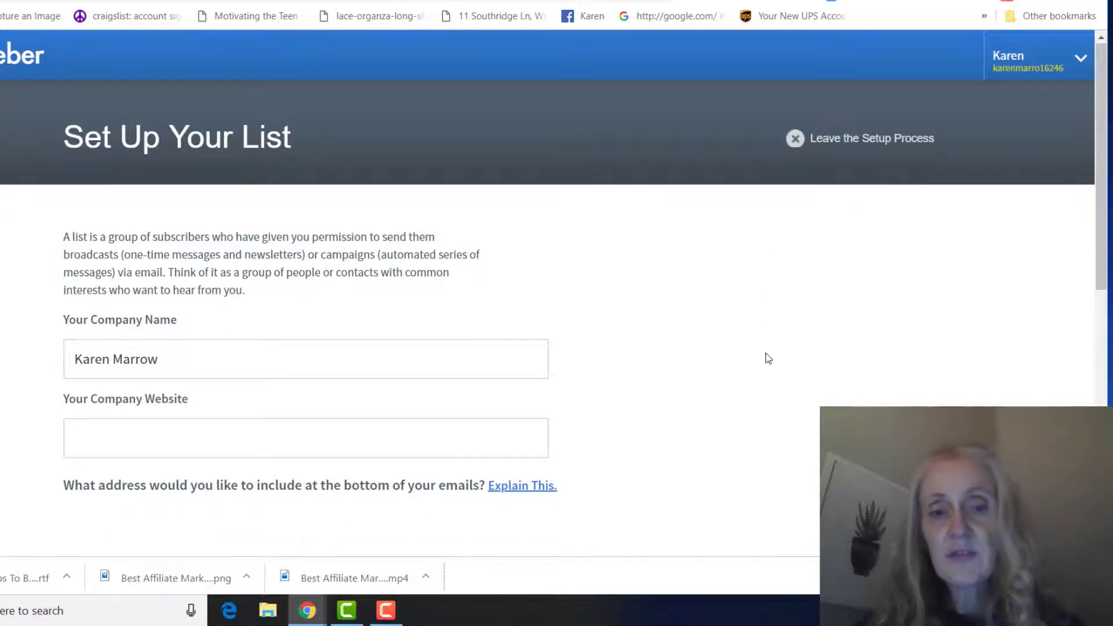
{"action": "scroll", "coordinate": [771, 348], "scroll_direction": "down", "scroll_amount": 3}
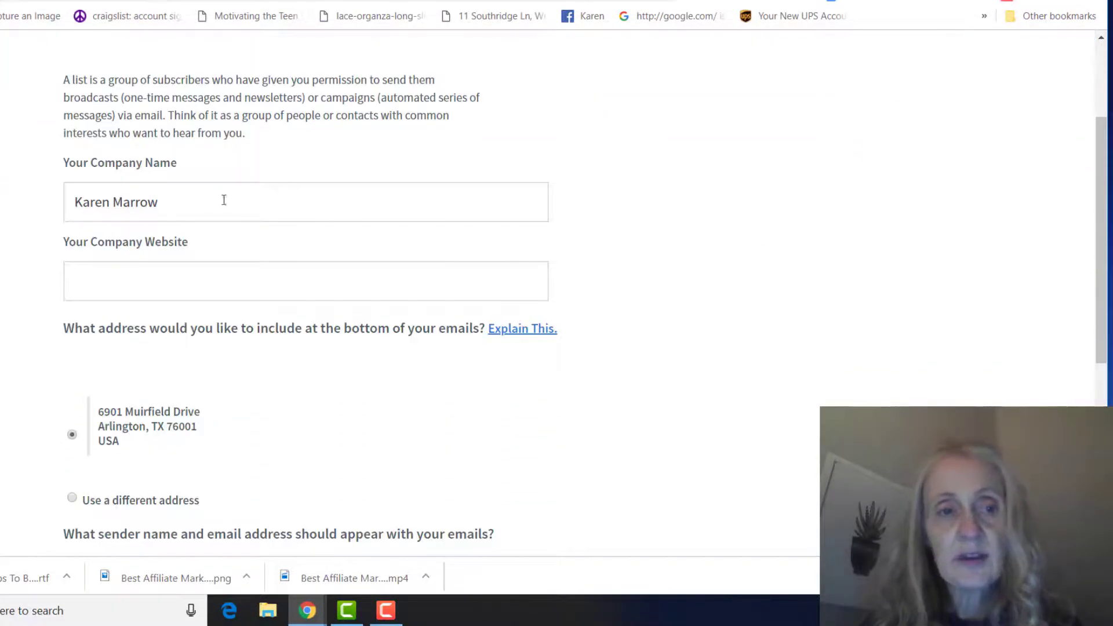
{"action": "scroll", "coordinate": [369, 219], "scroll_direction": "down", "scroll_amount": 3}
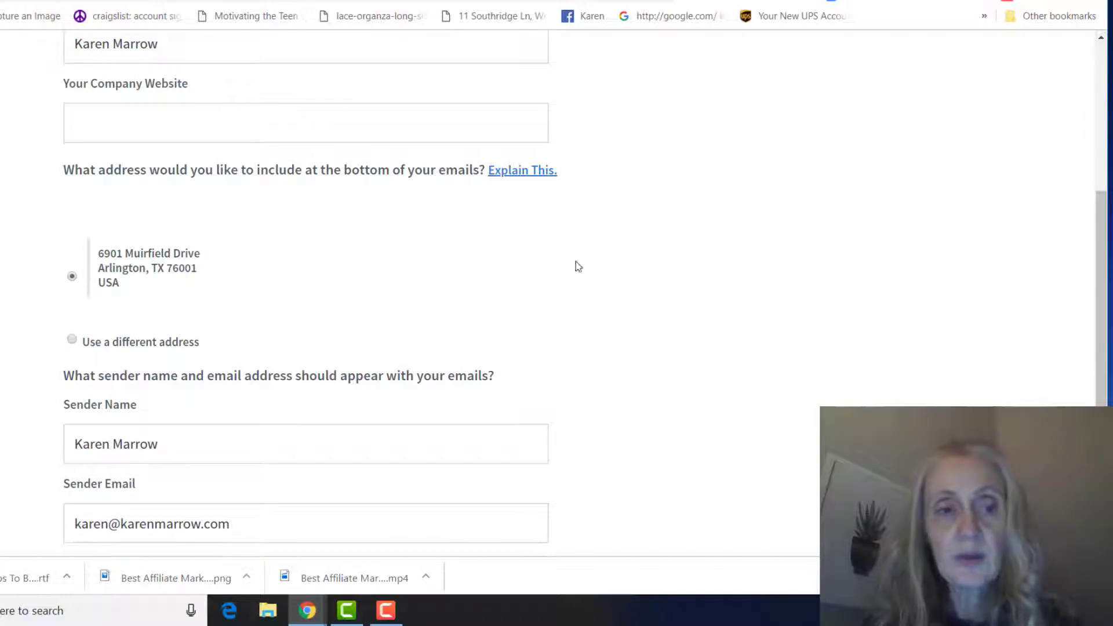
{"action": "scroll", "coordinate": [447, 271], "scroll_direction": "down", "scroll_amount": 2}
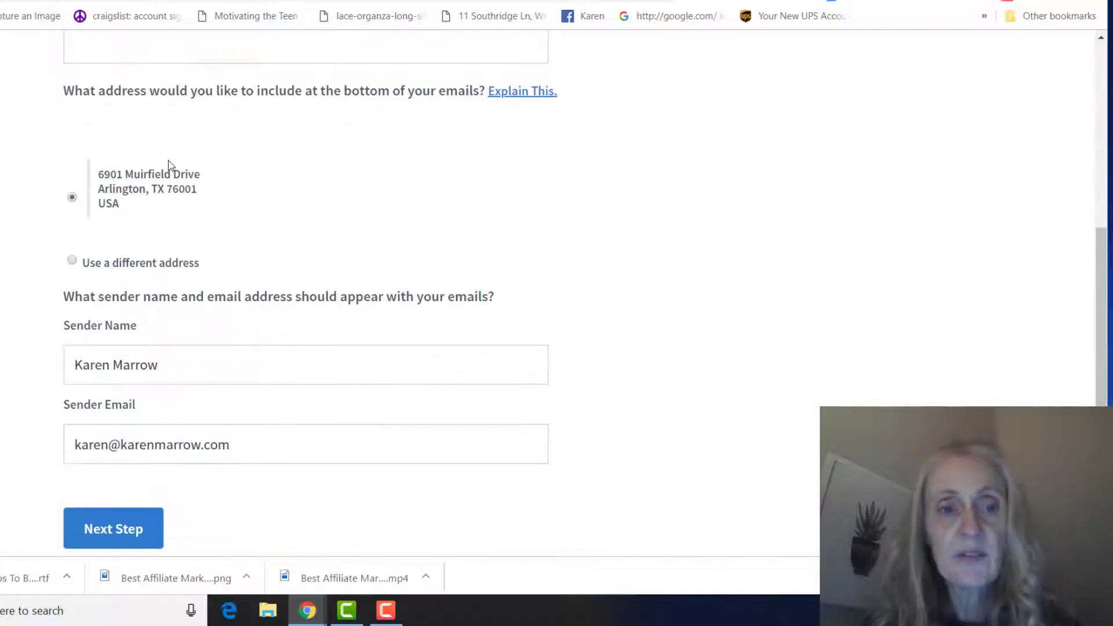
{"action": "scroll", "coordinate": [168, 165], "scroll_direction": "down", "scroll_amount": 3}
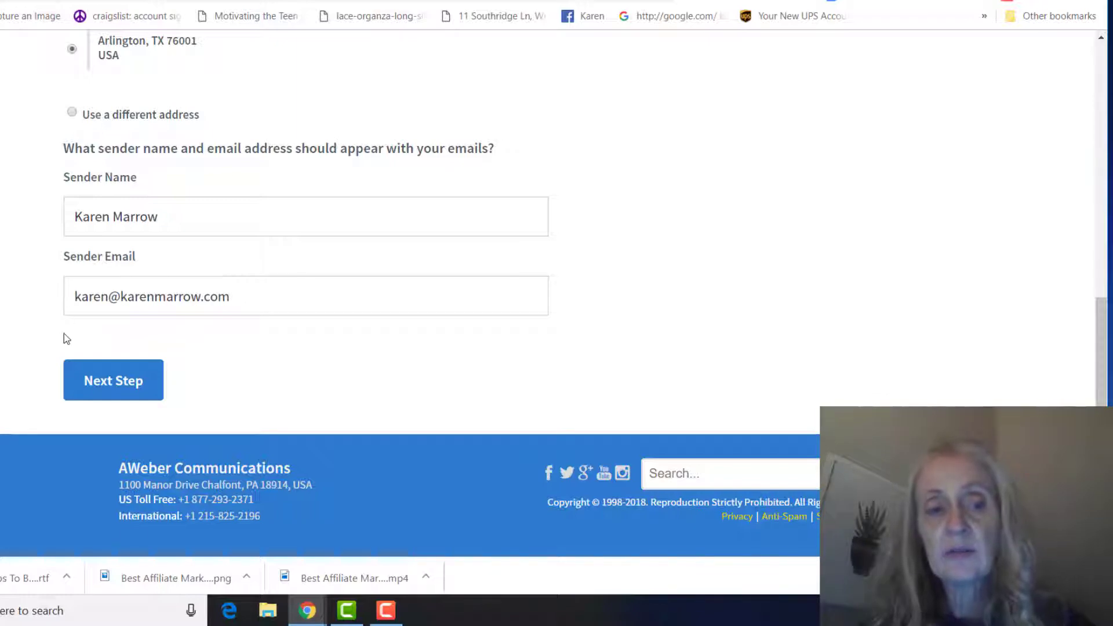
- Continue to the naming step and name the list 'Make Money Online Fast'
{"action": "left_click", "coordinate": [113, 381]}
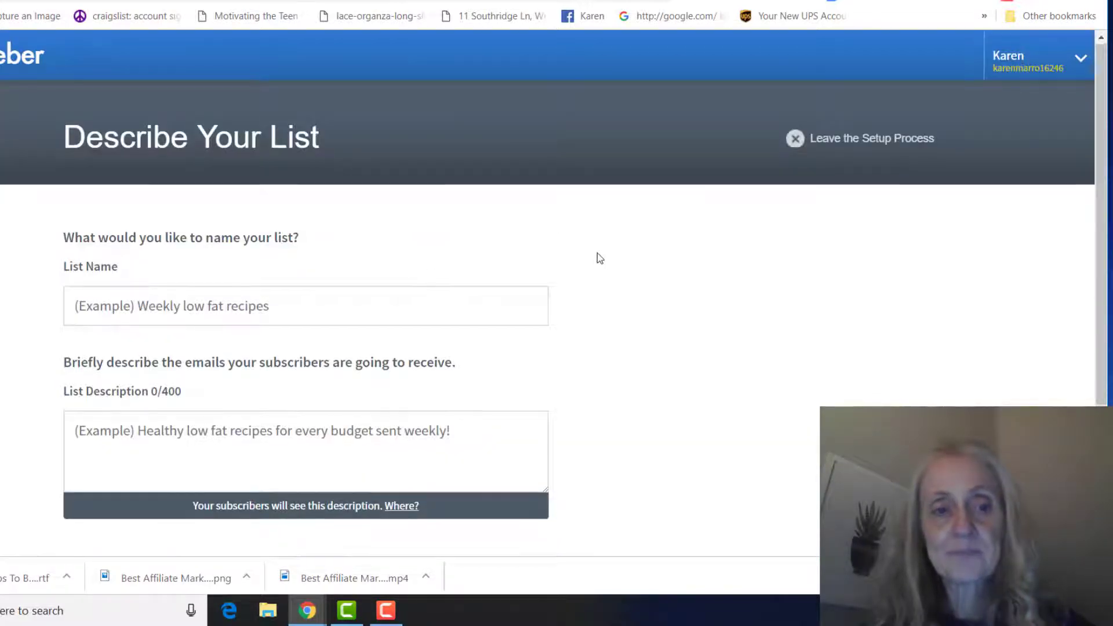
{"action": "scroll", "coordinate": [597, 255], "scroll_direction": "down", "scroll_amount": 3}
{"action": "scroll", "coordinate": [597, 255], "scroll_direction": "up", "scroll_amount": 1}
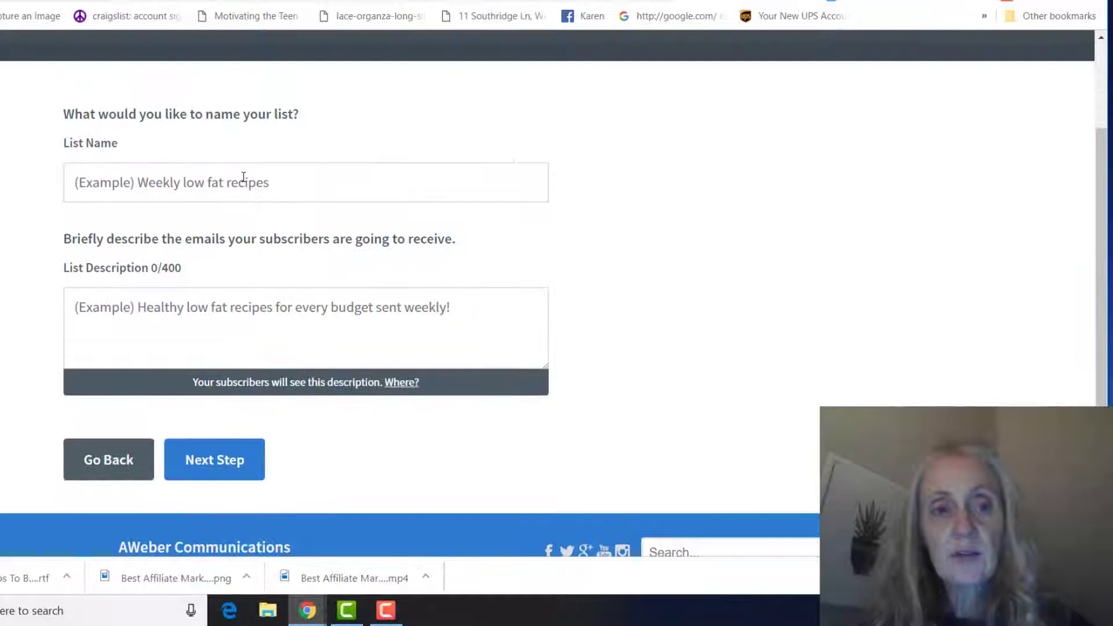
{"action": "left_click", "coordinate": [283, 189]}
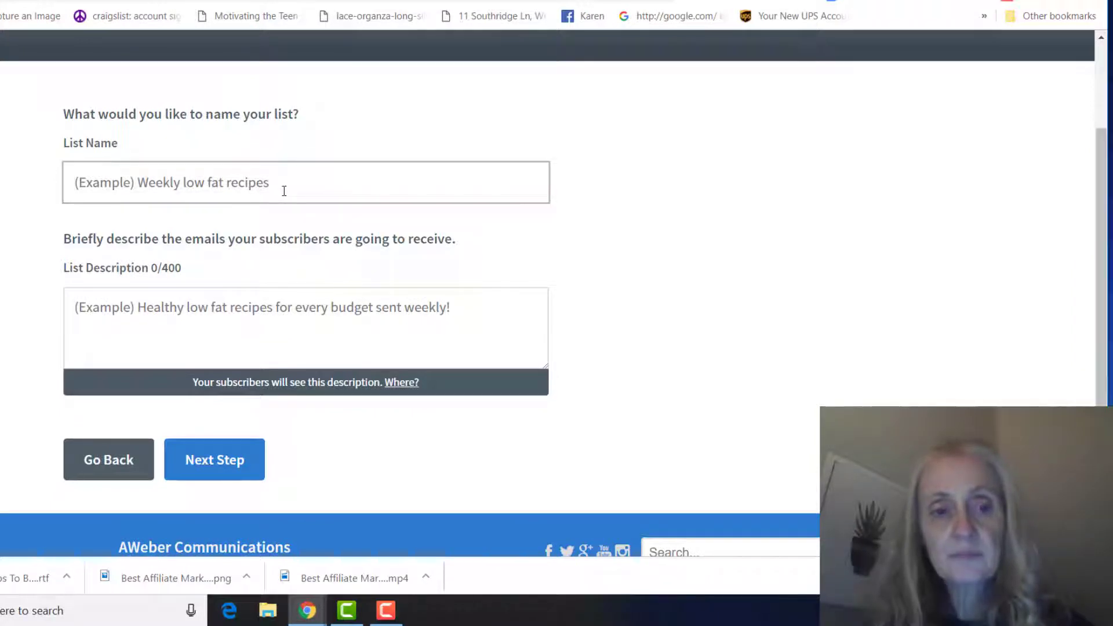
{"action": "type", "text": "Make MOney"}
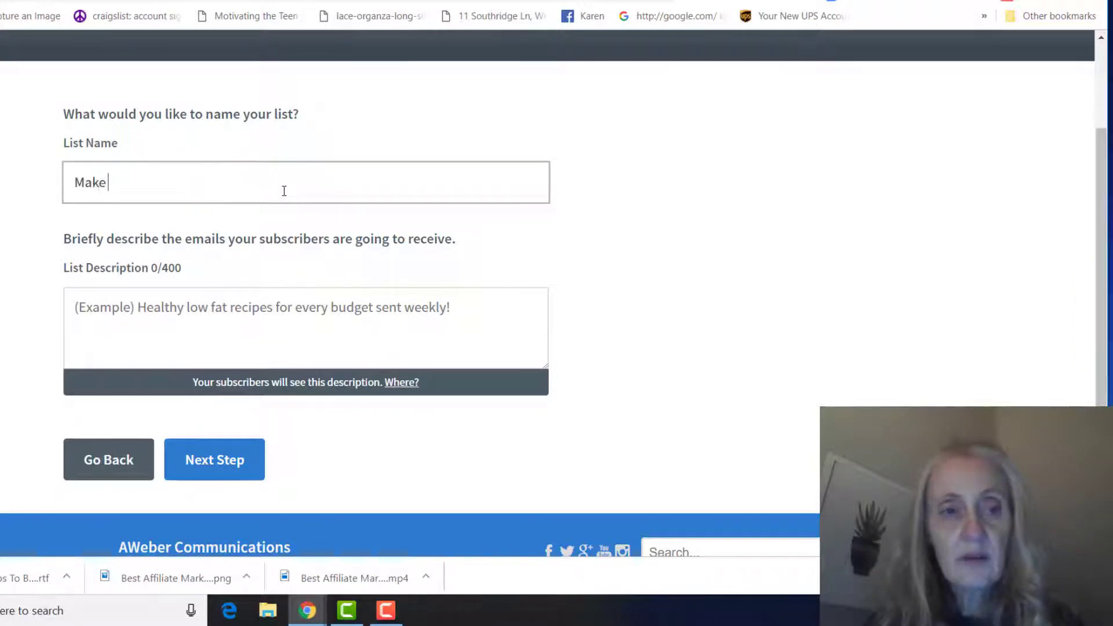
{"action": "key", "text": "BackSpace"}
{"action": "key", "text": "BackSpace"}
{"action": "key", "text": "BackSpace"}
{"action": "key", "text": "BackSpace"}
{"action": "type", "text": "oney"}
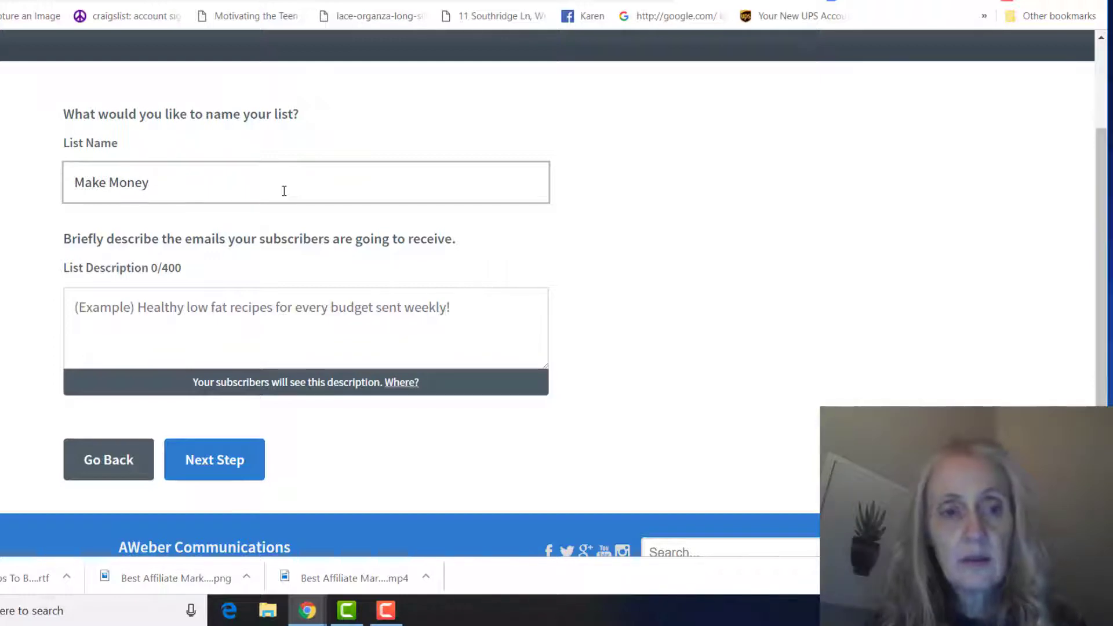
{"action": "type", "text": " ON"}
{"action": "key", "text": "BackSpace"}
{"action": "type", "text": "n"}
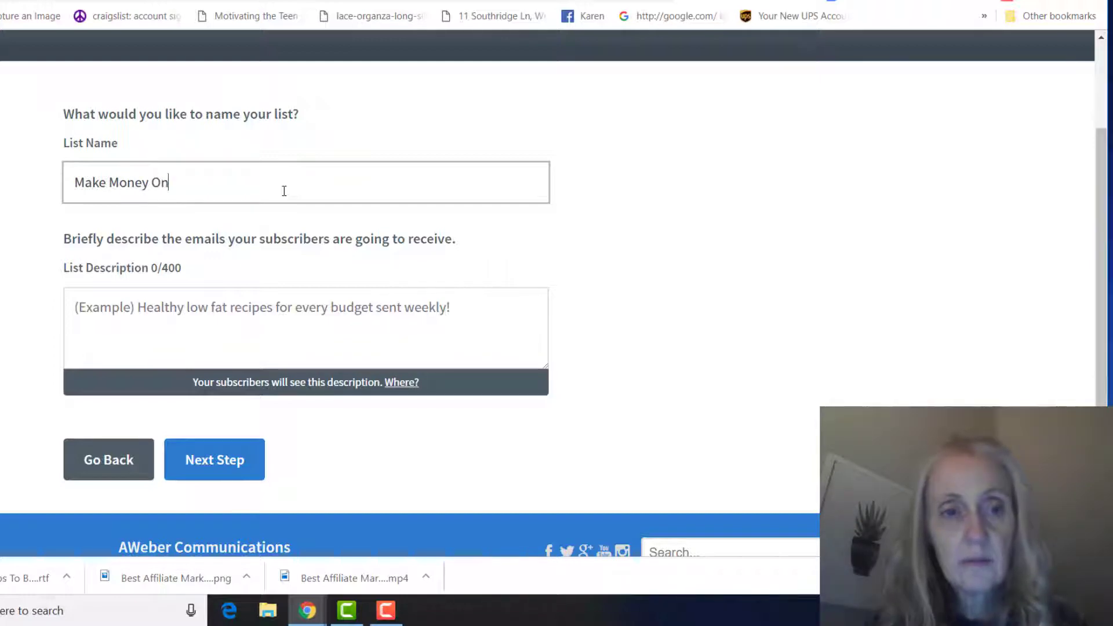
{"action": "type", "text": "line Fast"}
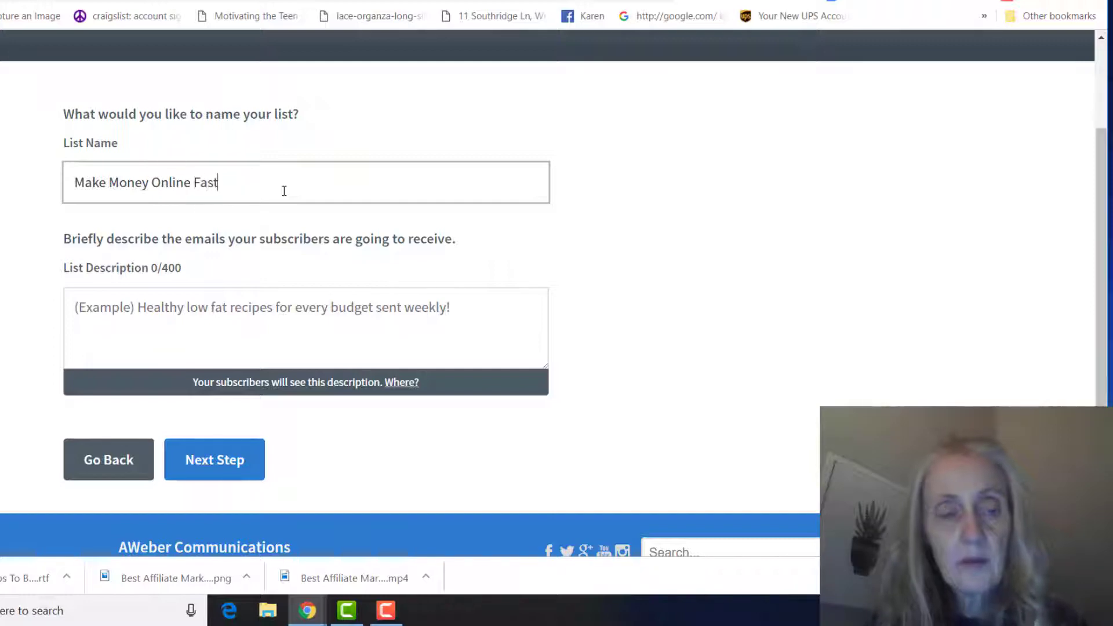
- Describe the list as 'Learn how to make money online legitimately.'
{"action": "scroll", "coordinate": [382, 213], "scroll_direction": "down", "scroll_amount": 1}
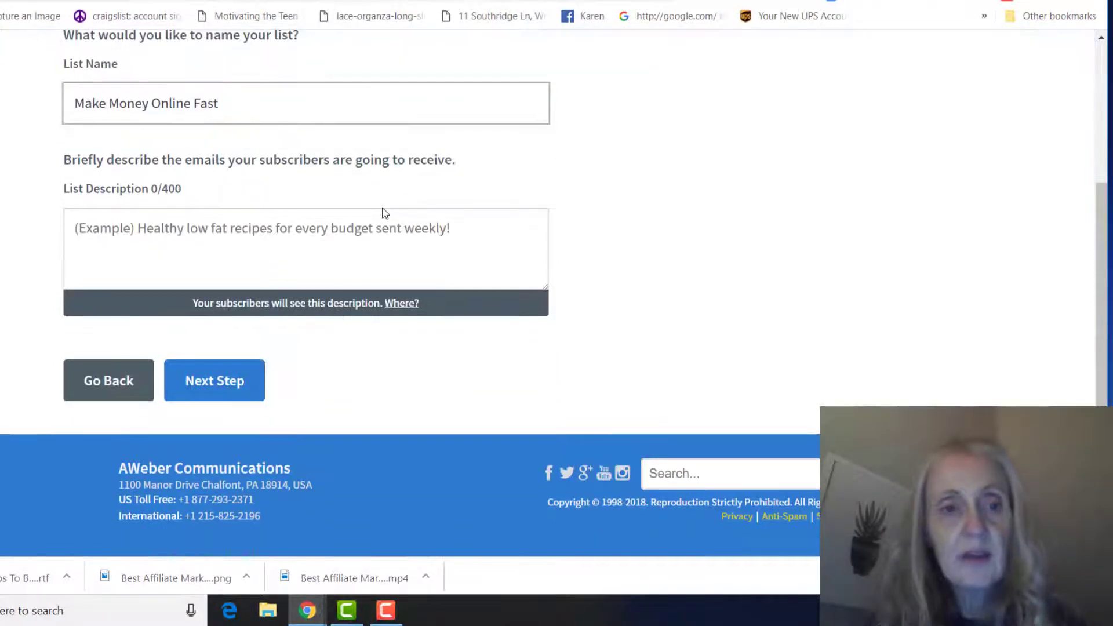
{"action": "left_click", "coordinate": [342, 228]}
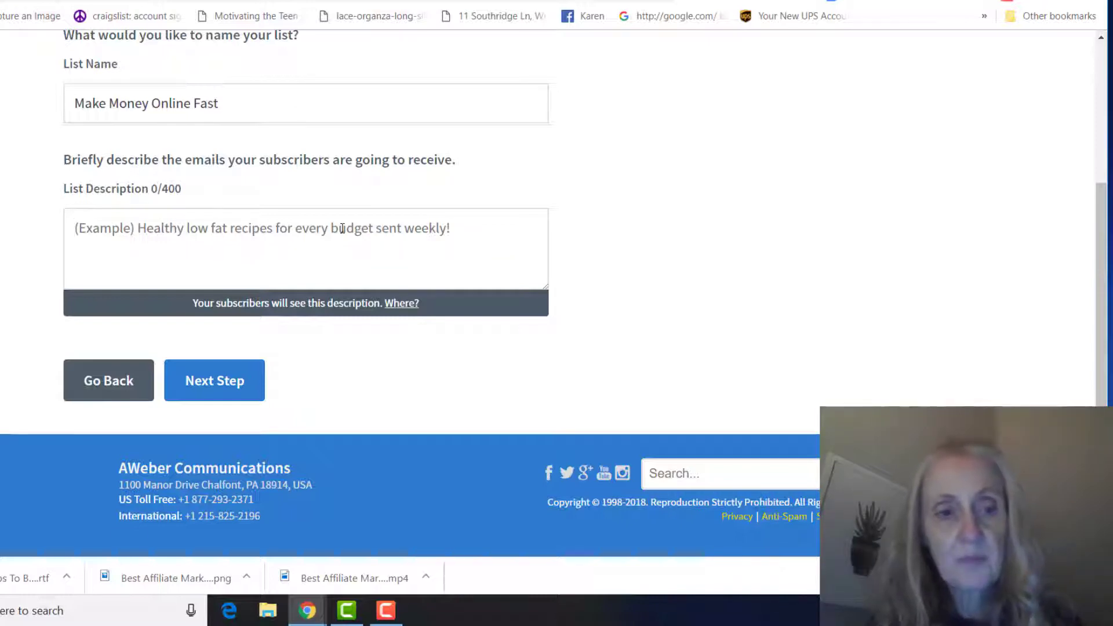
{"action": "type", "text": "Learn how to m"}
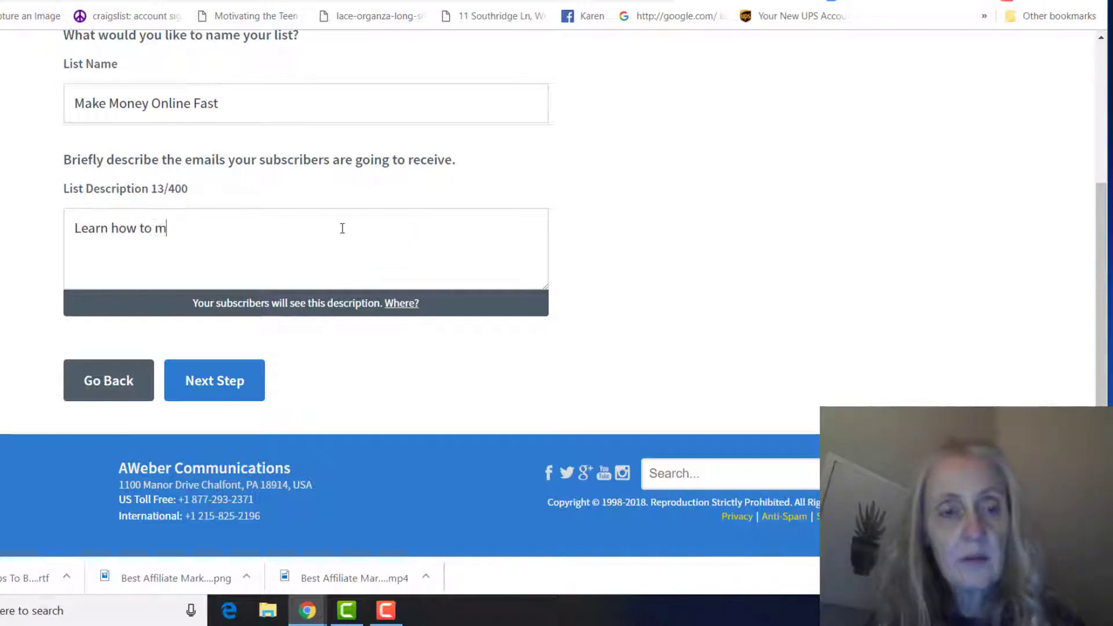
{"action": "type", "text": "ake money on"}
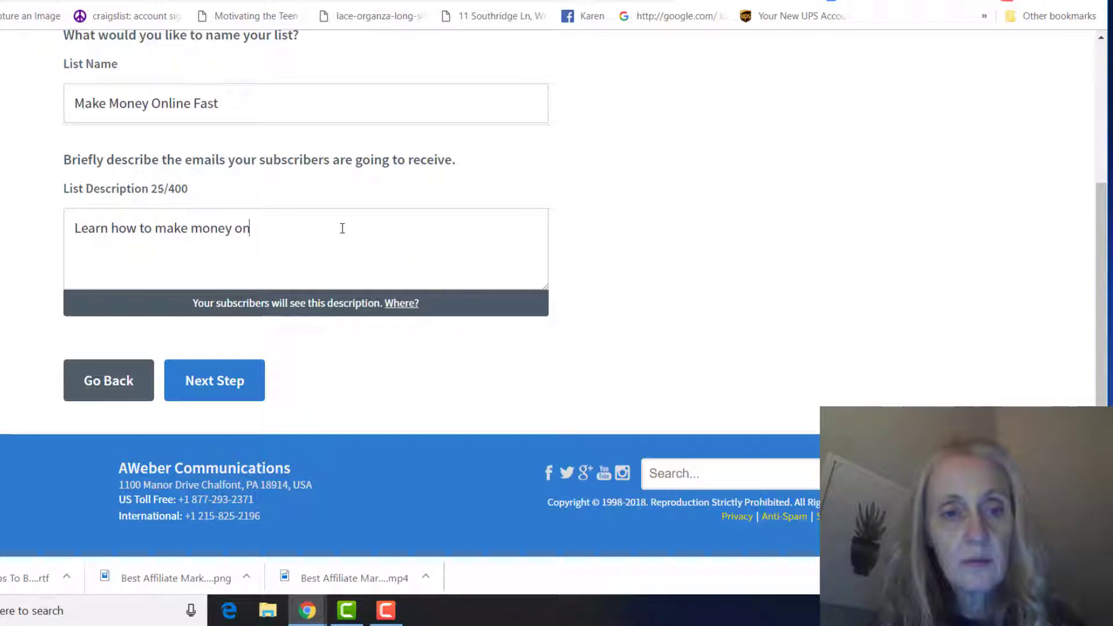
{"action": "type", "text": "e"}
{"action": "type", "text": "line legitinm"}
{"action": "key", "text": "BackSpace"}
{"action": "key", "text": "BackSpace"}
{"action": "key", "text": "BackSpace"}
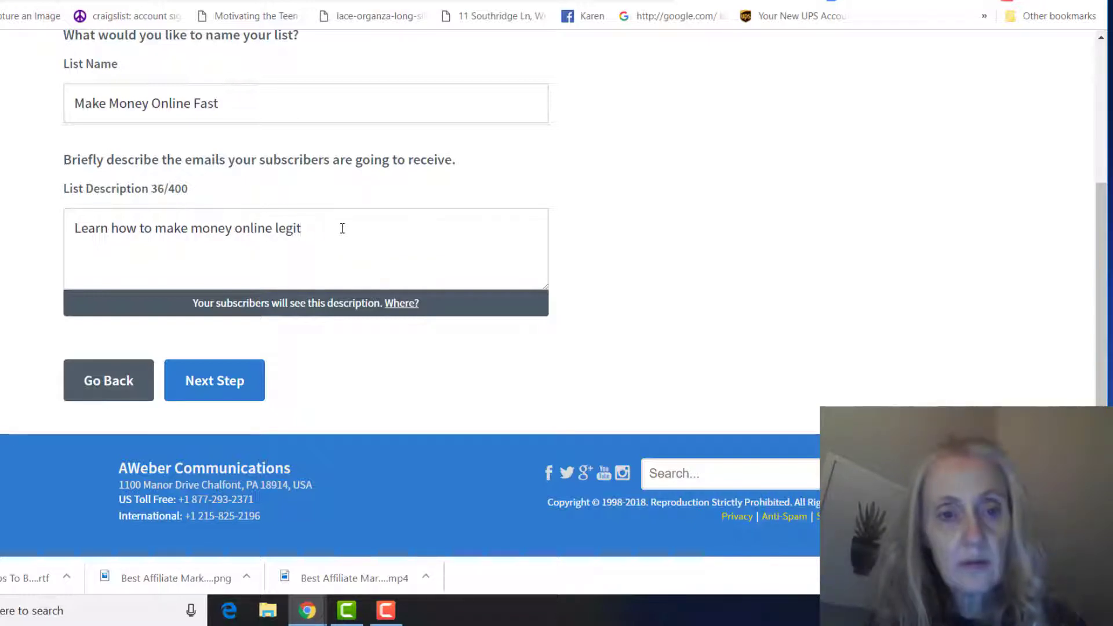
{"action": "type", "text": "m"}
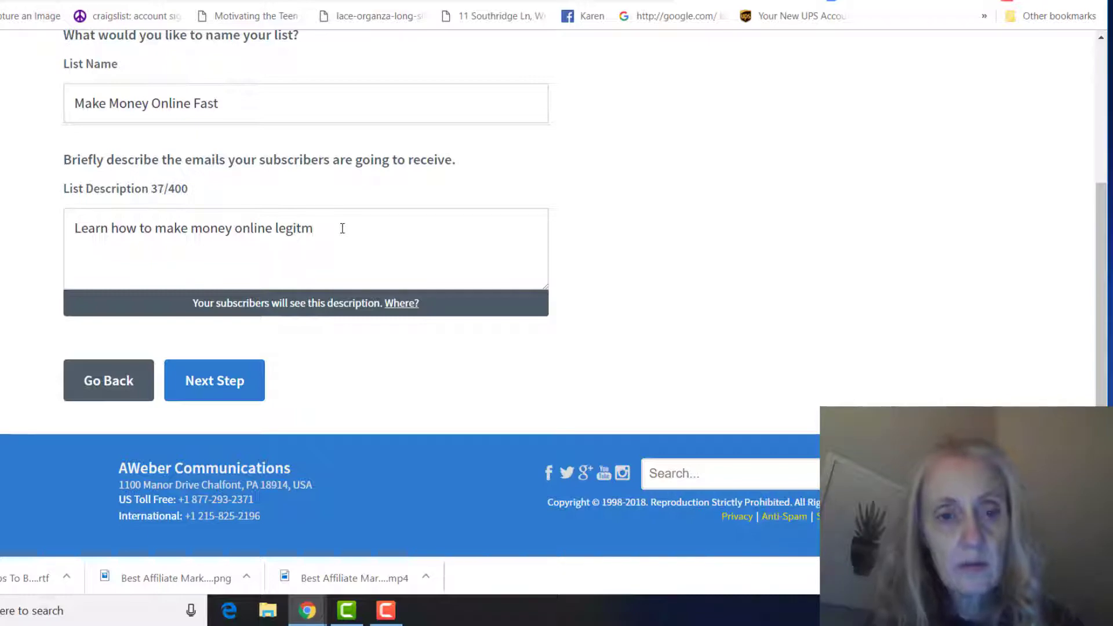
{"action": "key", "text": "BackSpace"}
{"action": "type", "text": "imately"}
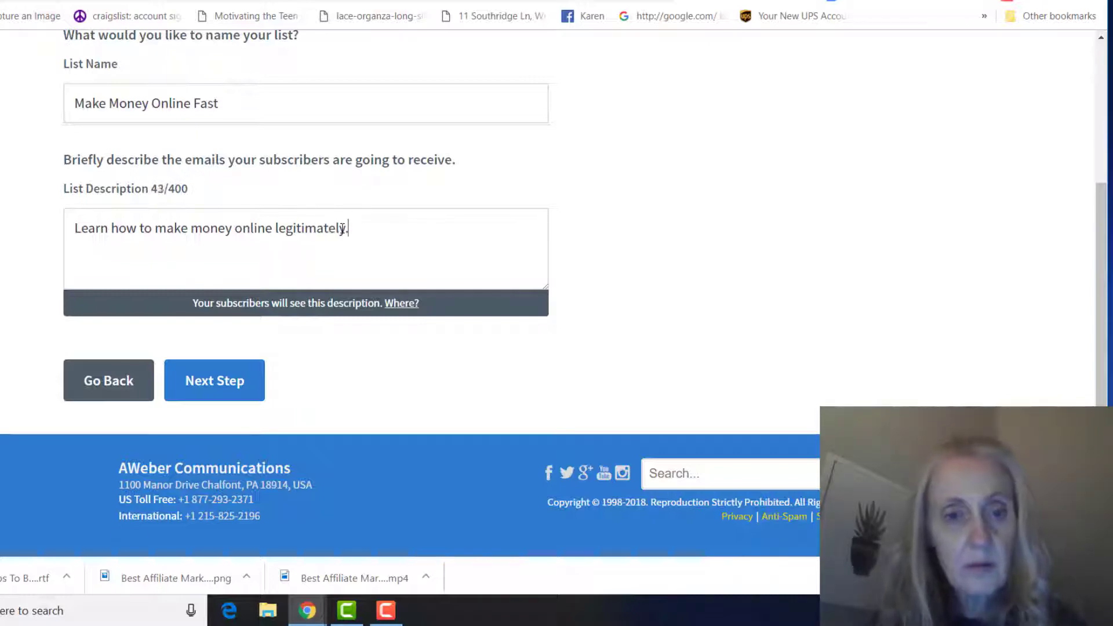
{"action": "type", "text": "."}
- Submit the name and approve the default confirmation message to create the list
{"action": "left_click", "coordinate": [194, 383]}
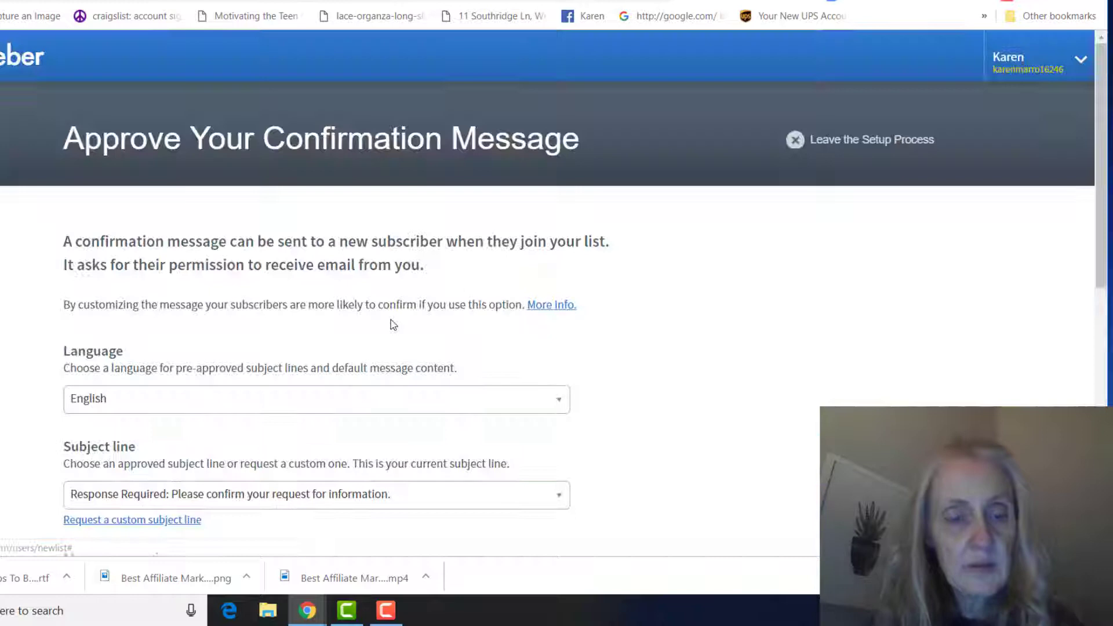
{"action": "scroll", "coordinate": [441, 297], "scroll_direction": "down", "scroll_amount": 4}
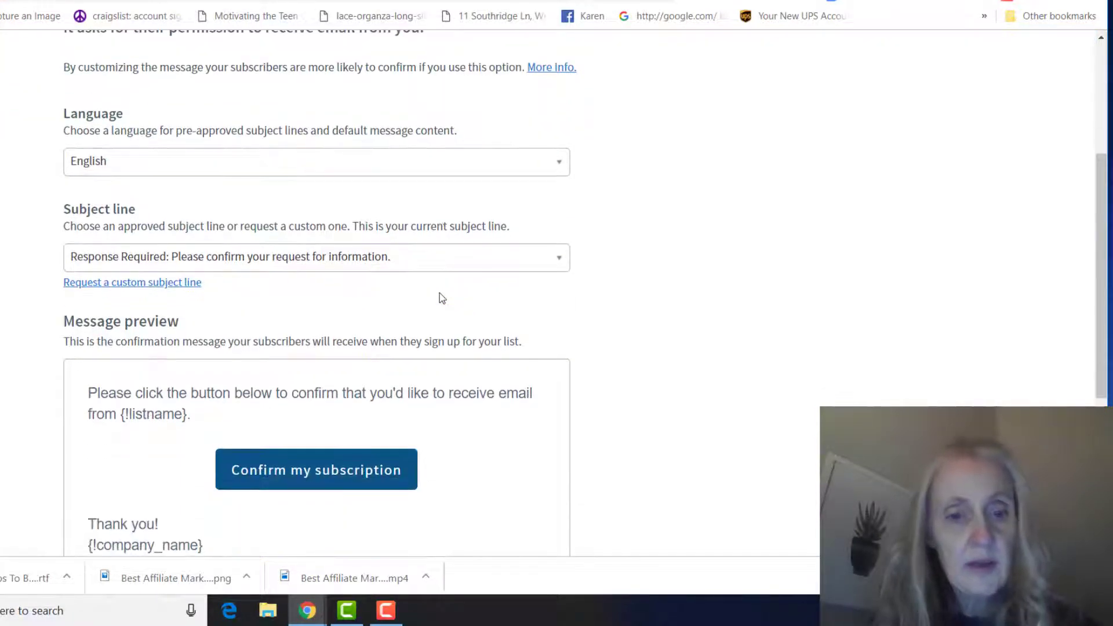
{"action": "scroll", "coordinate": [440, 294], "scroll_direction": "down", "scroll_amount": 5}
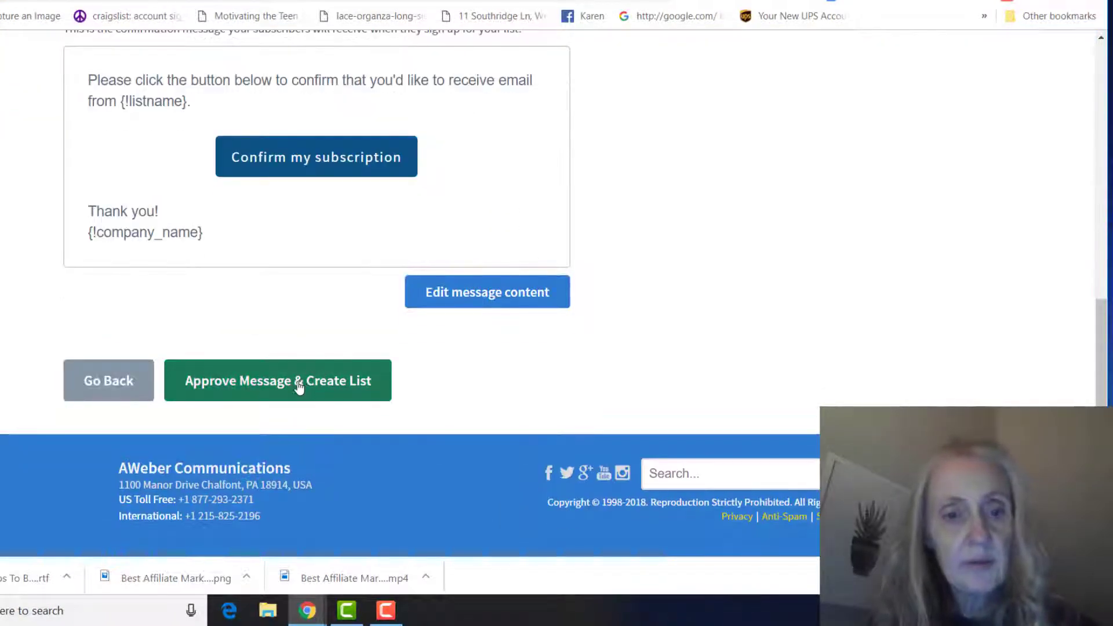
{"action": "left_click", "coordinate": [299, 388]}
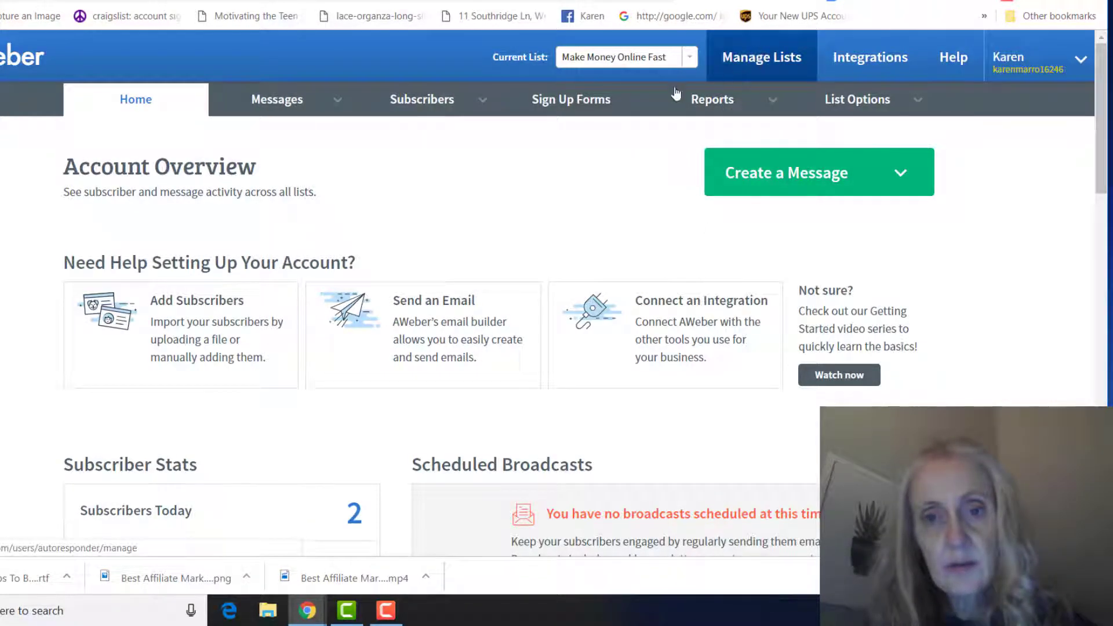
- Open the settings area for the new Make Money Online Fast list
{"action": "mouse_move", "coordinate": [754, 100]}
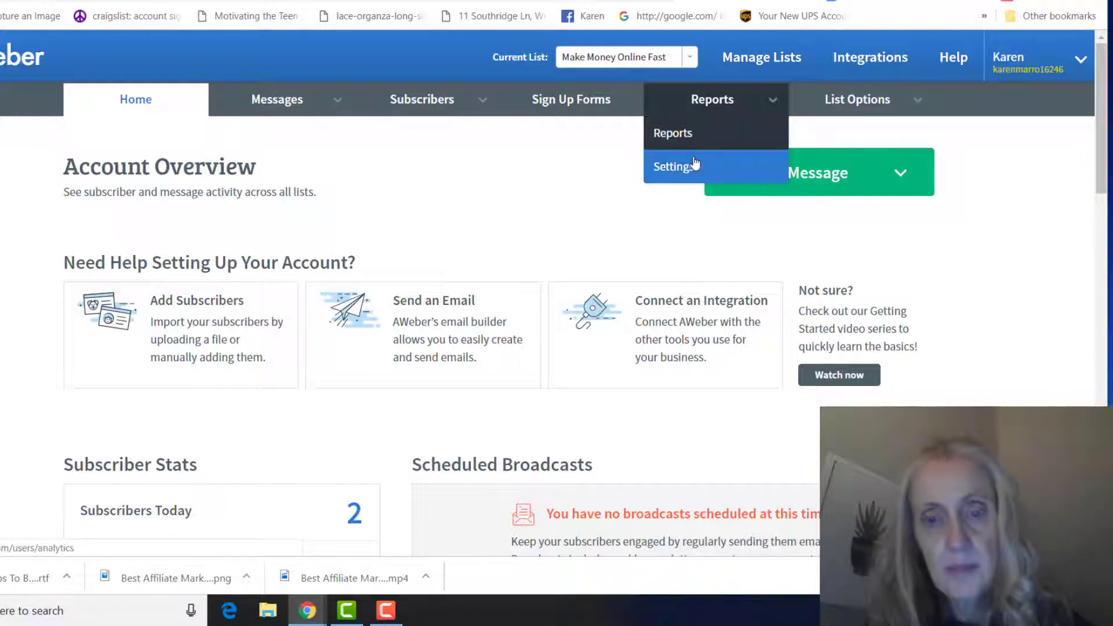
{"action": "left_click", "coordinate": [690, 173]}
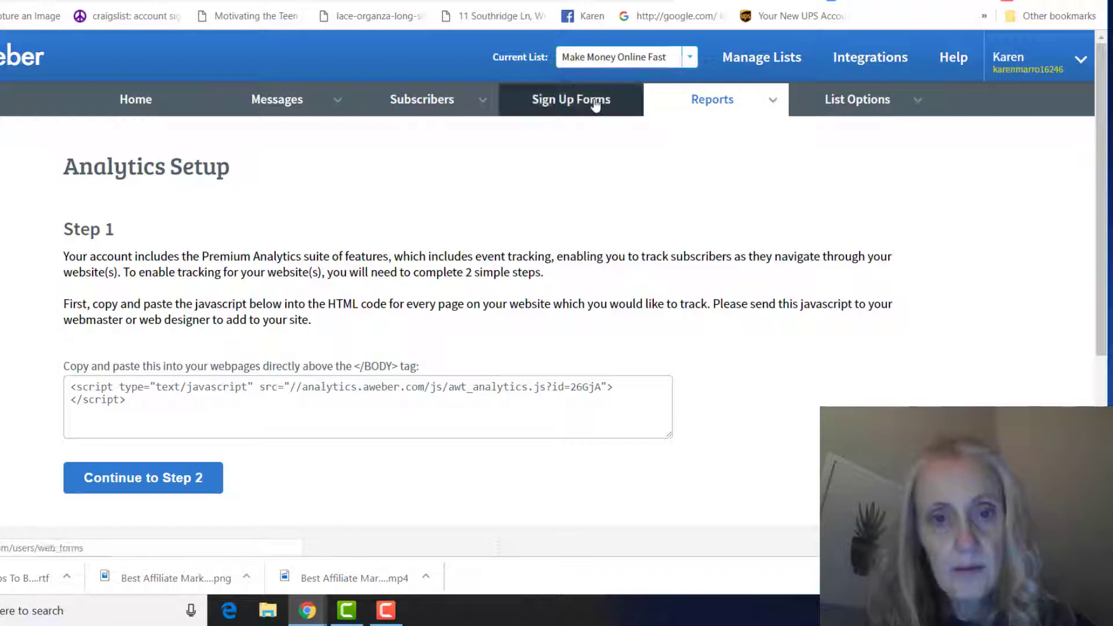
{"action": "mouse_move", "coordinate": [820, 103]}
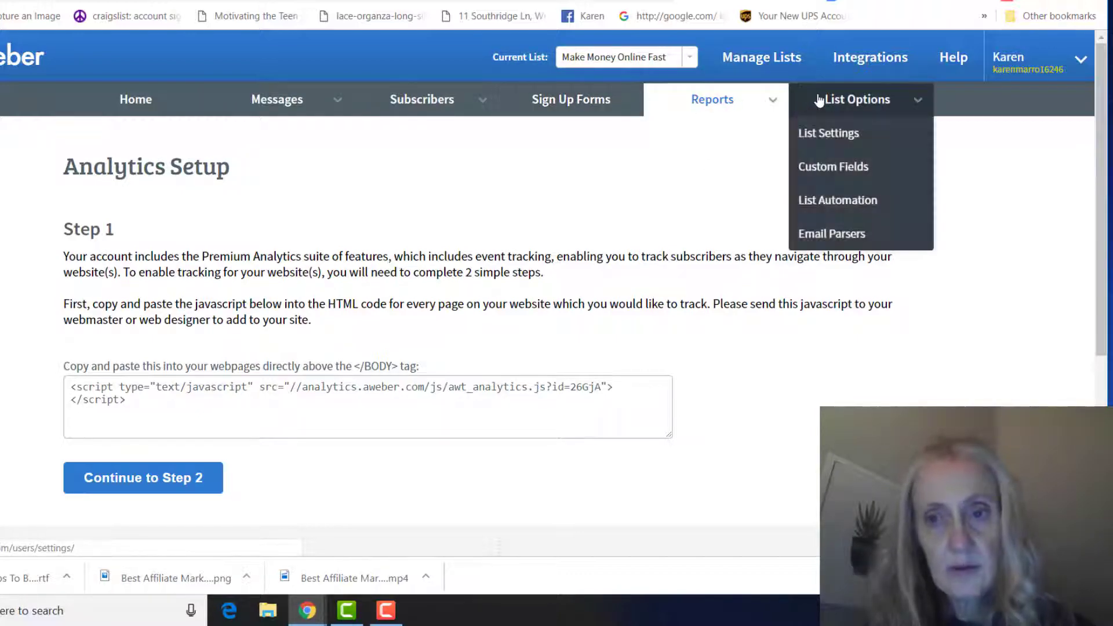
- Switch off 'Send confirmation message for AWeber sign up forms', confirm, and save the settings
{"action": "left_click", "coordinate": [833, 153]}
{"action": "scroll", "coordinate": [825, 179], "scroll_direction": "down", "scroll_amount": 4}
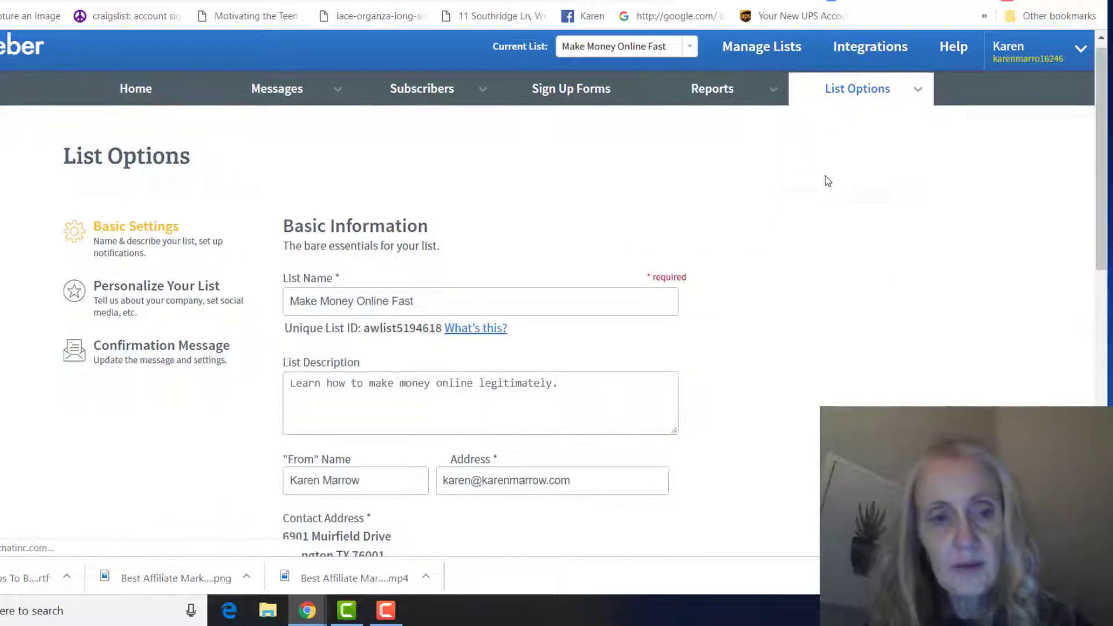
{"action": "left_click", "coordinate": [186, 121]}
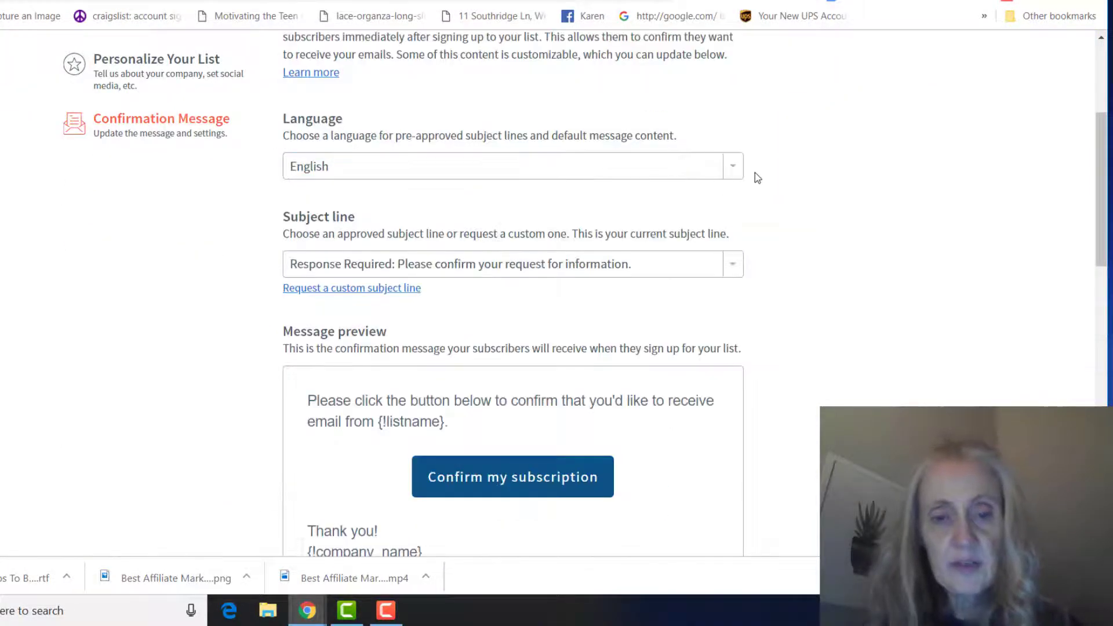
{"action": "scroll", "coordinate": [756, 178], "scroll_direction": "down", "scroll_amount": 4}
{"action": "scroll", "coordinate": [756, 178], "scroll_direction": "down", "scroll_amount": 5}
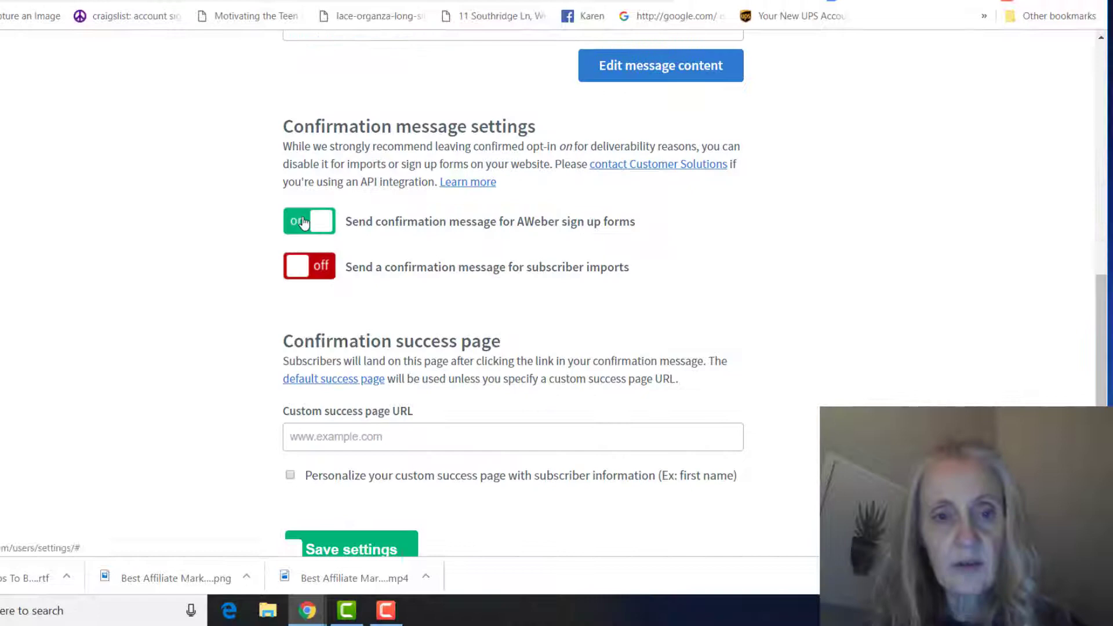
{"action": "left_click", "coordinate": [299, 221]}
{"action": "left_click", "coordinate": [636, 238]}
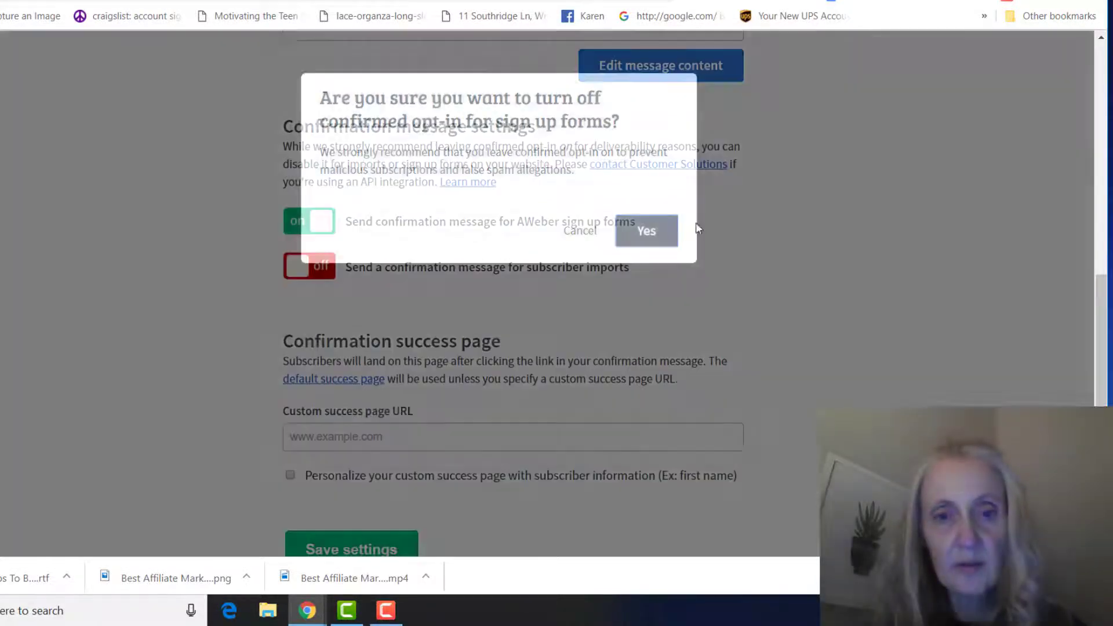
{"action": "scroll", "coordinate": [699, 221], "scroll_direction": "down", "scroll_amount": 2}
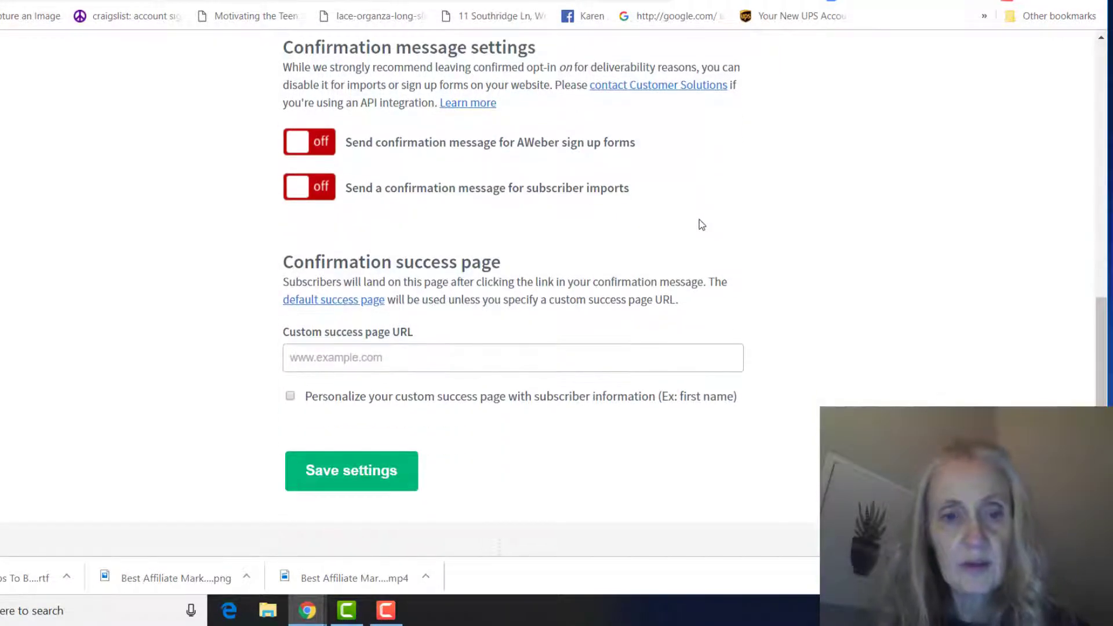
{"action": "left_click", "coordinate": [350, 470]}
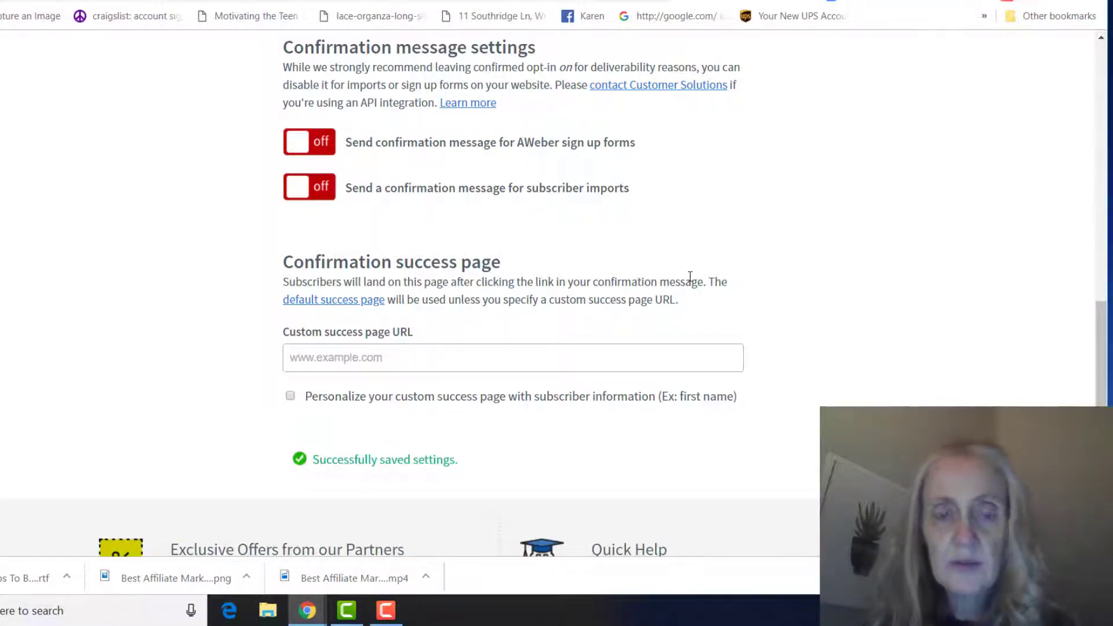
{"action": "scroll", "coordinate": [690, 277], "scroll_direction": "up", "scroll_amount": 7}
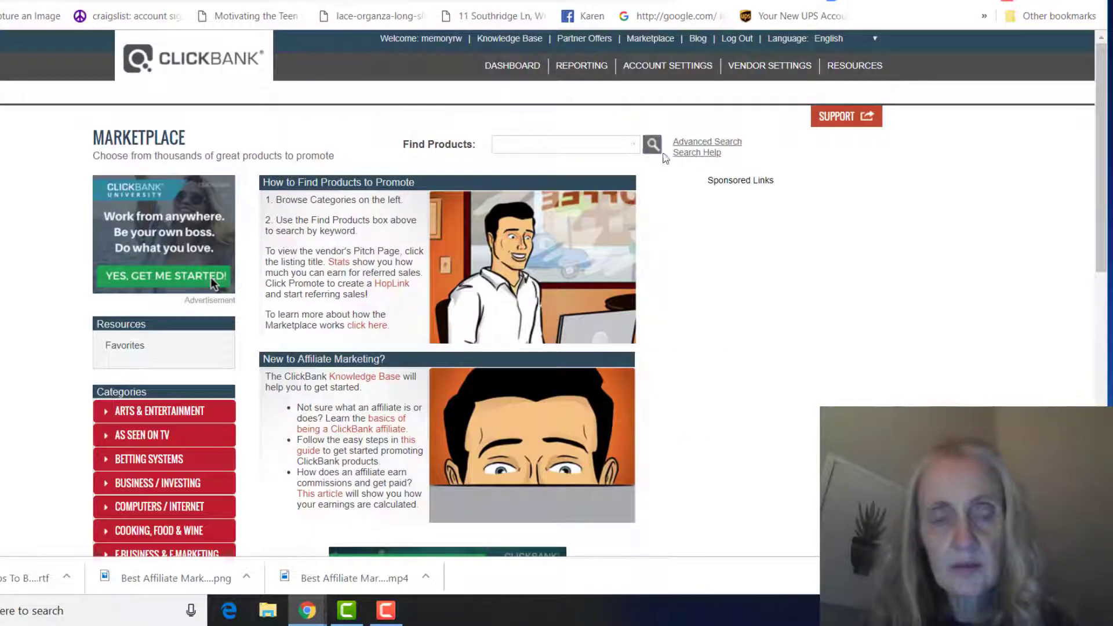
- List all 4568 ClickBank Marketplace products by popularity and browse to Power Efficiency Guide
{"action": "left_click", "coordinate": [661, 152]}
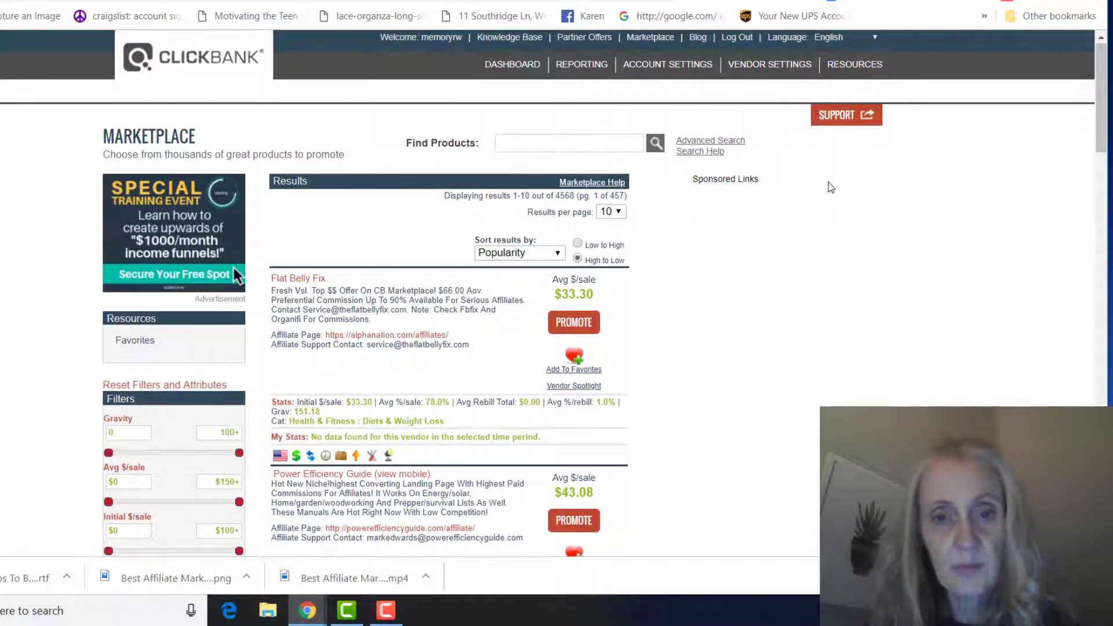
{"action": "scroll", "coordinate": [831, 186], "scroll_direction": "down", "scroll_amount": 3}
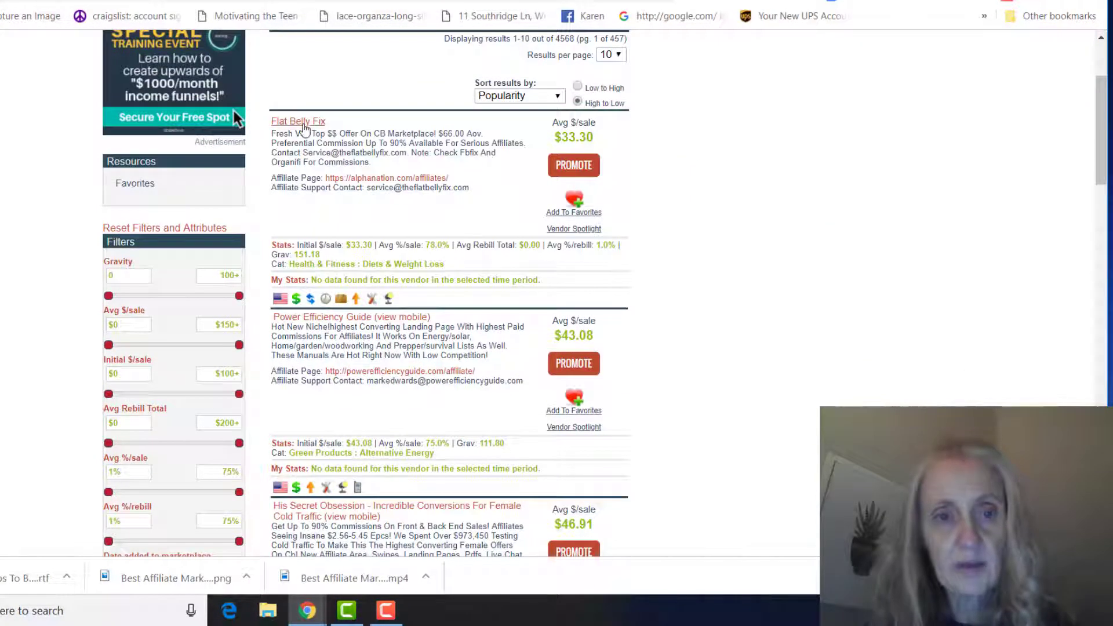
{"action": "scroll", "coordinate": [660, 262], "scroll_direction": "down", "scroll_amount": 4}
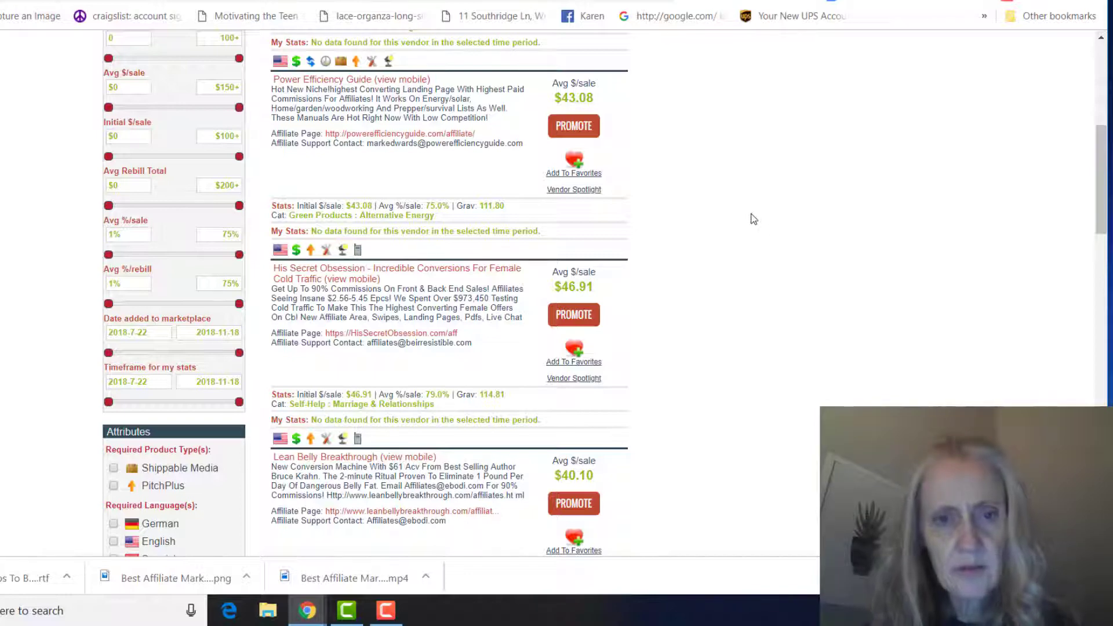
{"action": "scroll", "coordinate": [545, 207], "scroll_direction": "up", "scroll_amount": 1}
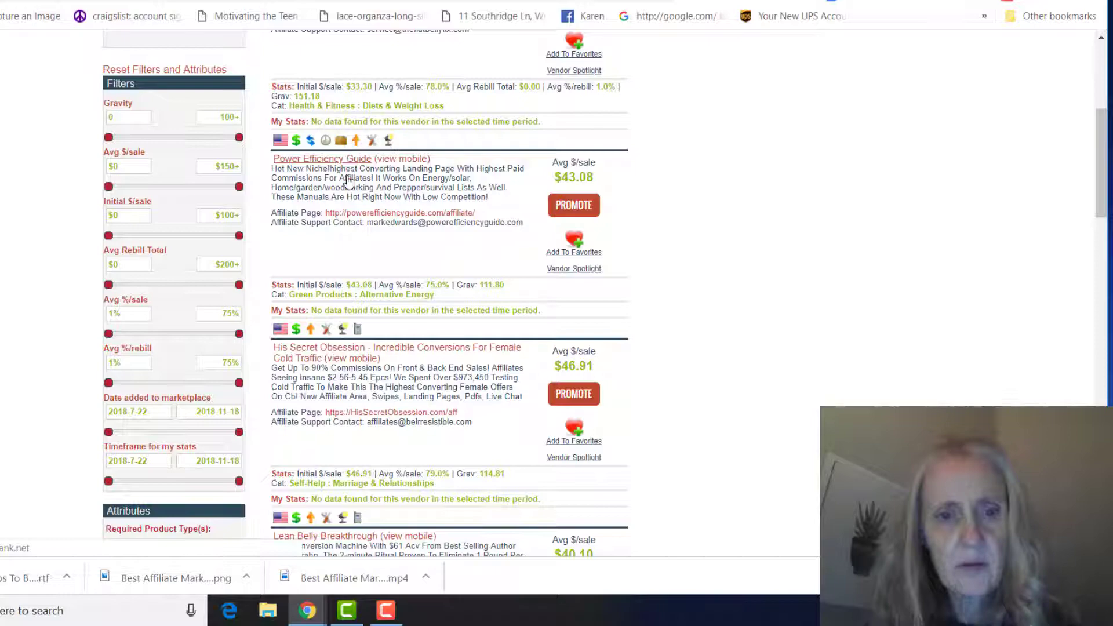
- Open the Power Efficiency Guide affiliate page and scroll down to the Swipe 1 email
{"action": "left_click", "coordinate": [361, 213]}
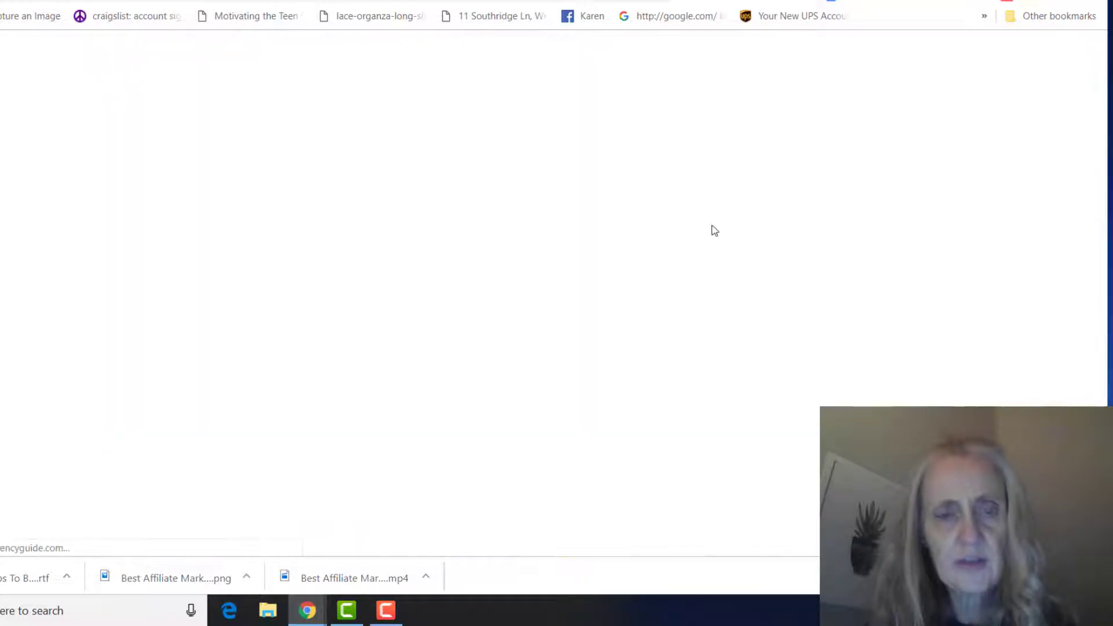
{"action": "scroll", "coordinate": [701, 211], "scroll_direction": "down", "scroll_amount": 15}
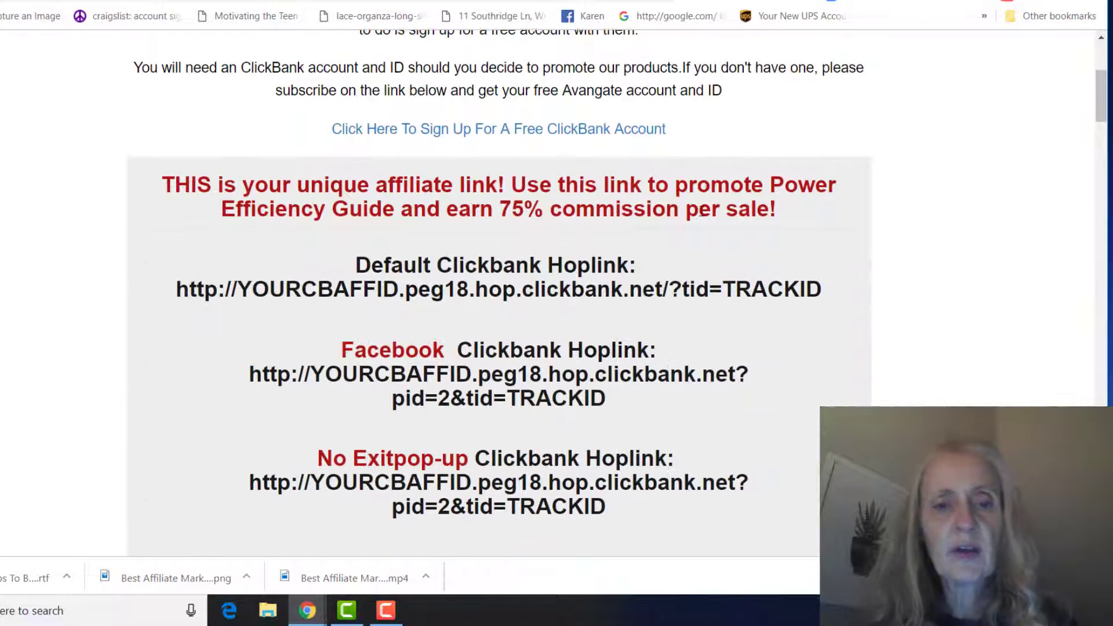
{"action": "scroll", "coordinate": [700, 211], "scroll_direction": "down", "scroll_amount": 4}
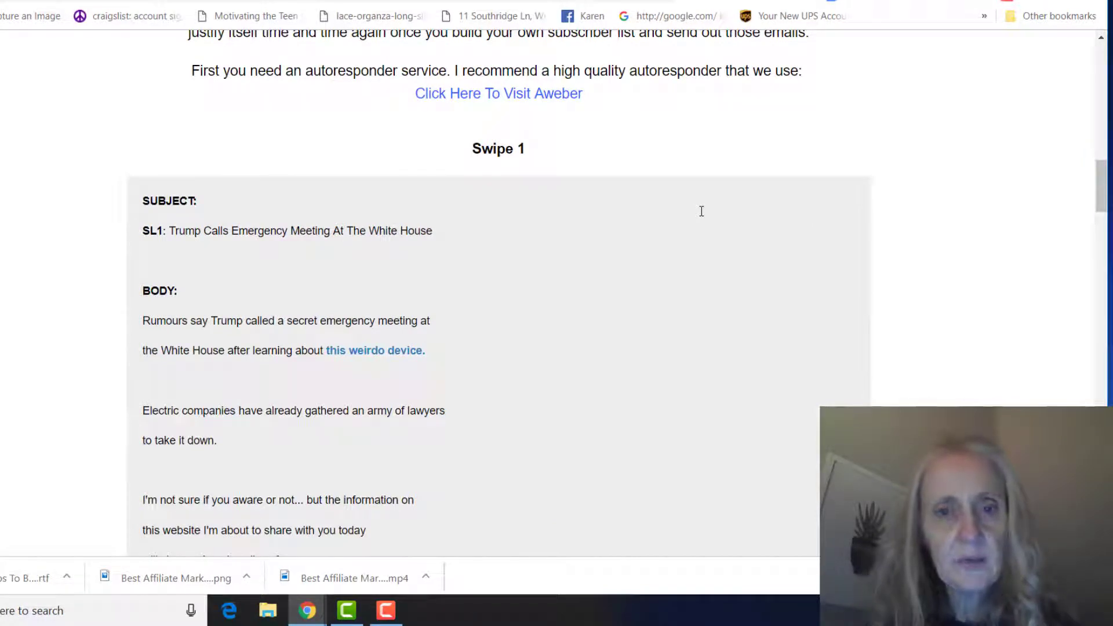
{"action": "scroll", "coordinate": [700, 211], "scroll_direction": "down", "scroll_amount": 2}
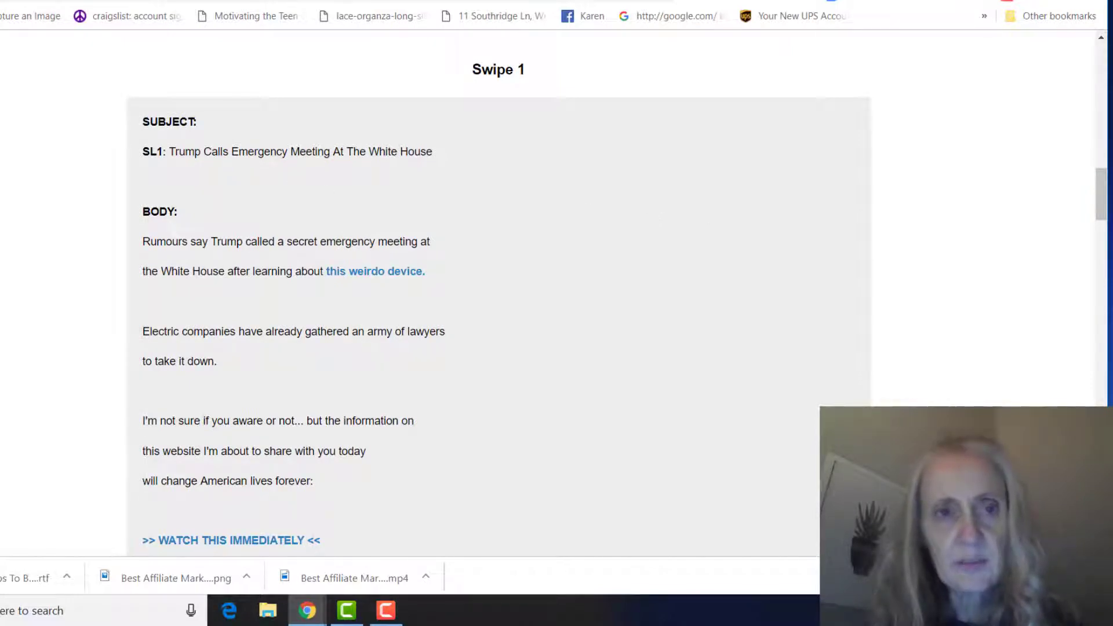
- Return to the AWeber Make Money Online Fast list options tab
{"action": "key", "text": "ctrl+Tab"}
{"action": "scroll", "coordinate": [781, 182], "scroll_direction": "down", "scroll_amount": 3}
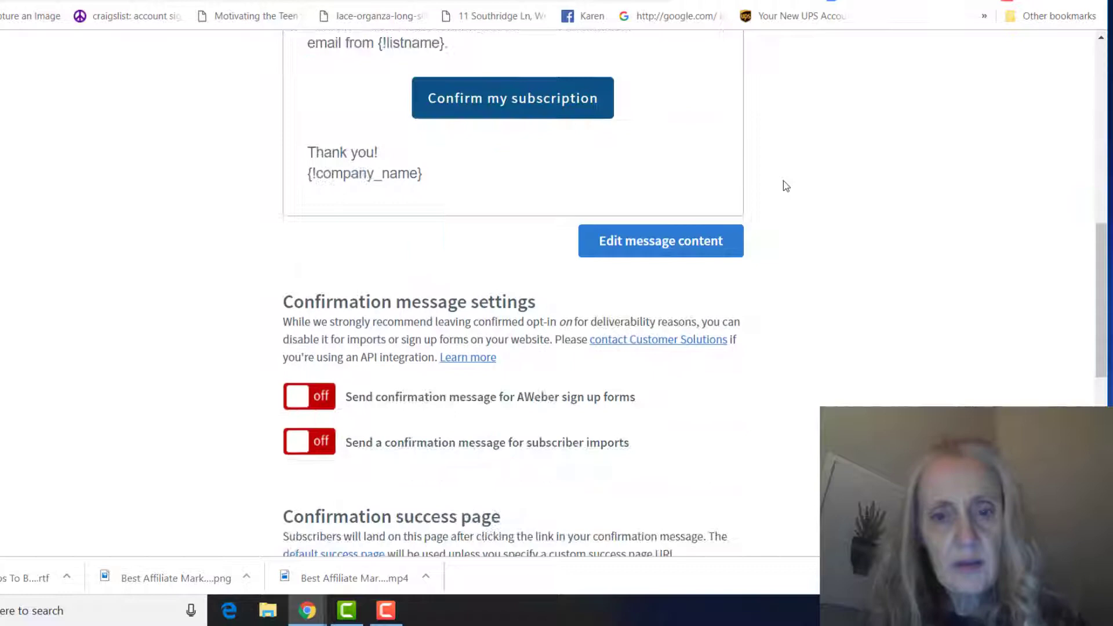
{"action": "scroll", "coordinate": [781, 182], "scroll_direction": "up", "scroll_amount": 10}
- Go to Messages > Legacy Follow Up Series and choose the Drag & Drop Email Builder
{"action": "left_click", "coordinate": [338, 100]}
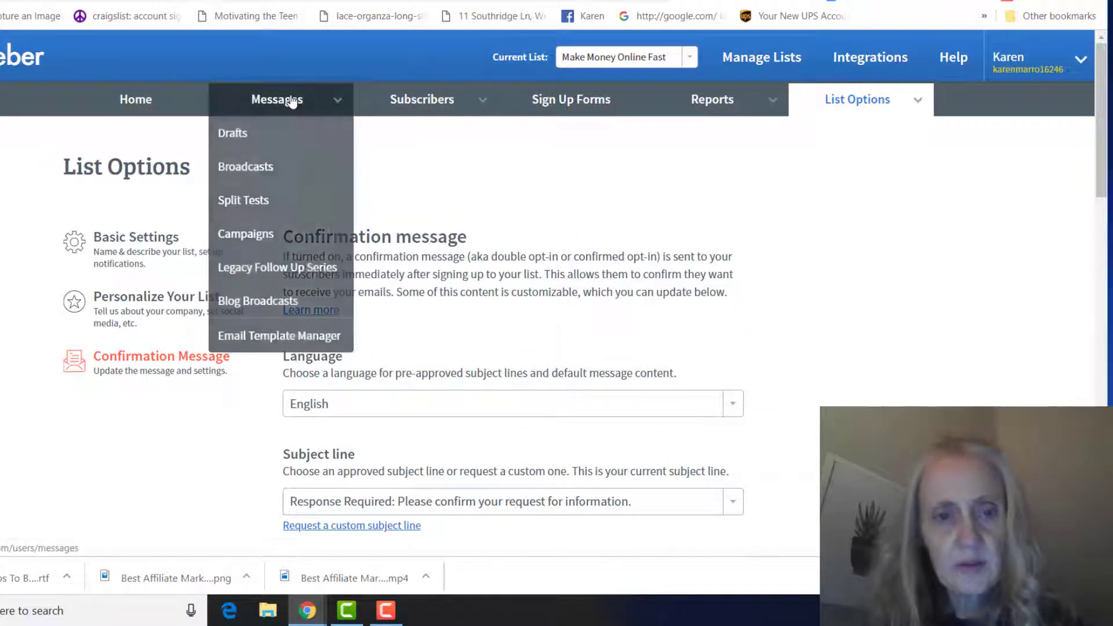
{"action": "left_click", "coordinate": [262, 270]}
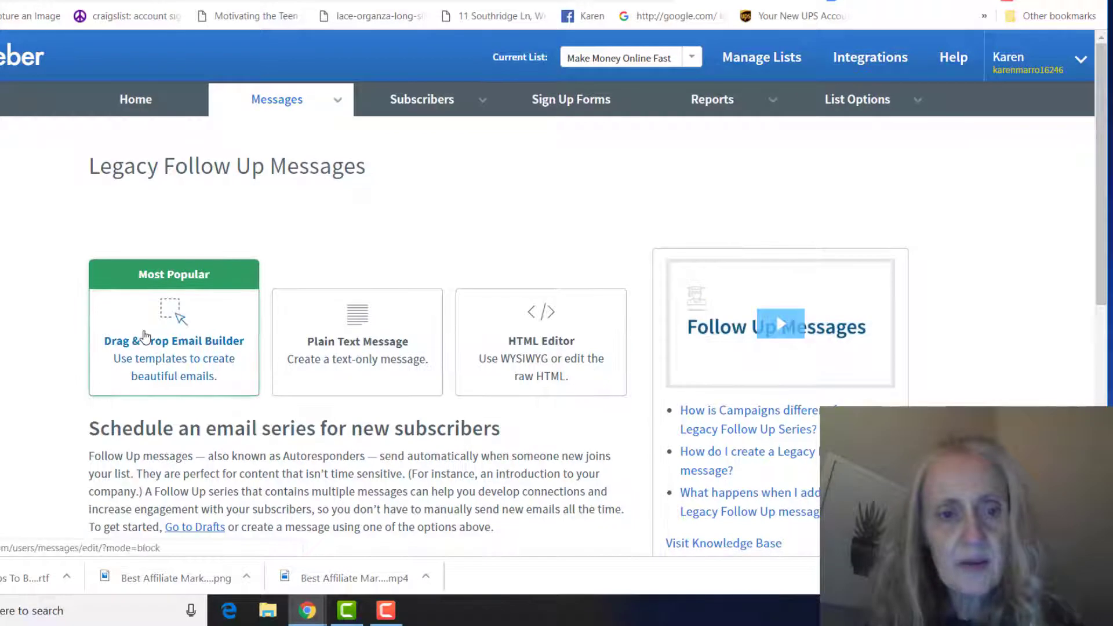
{"action": "left_click", "coordinate": [149, 350]}
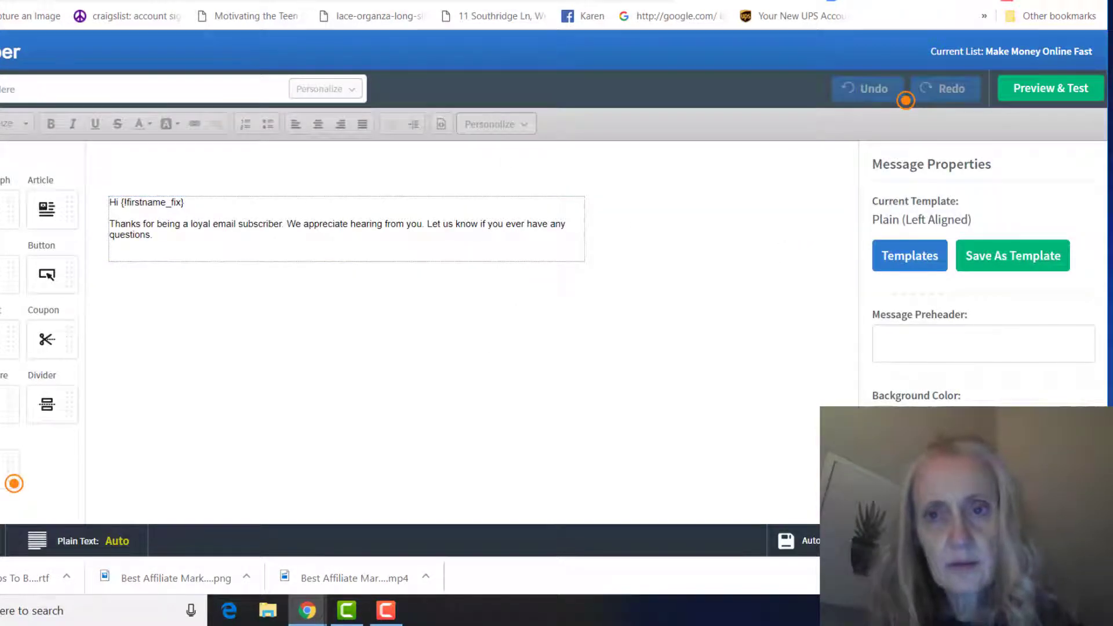
- Copy the Swipe 1 subject line into the email's subject field
{"action": "key", "text": "ctrl+Tab"}
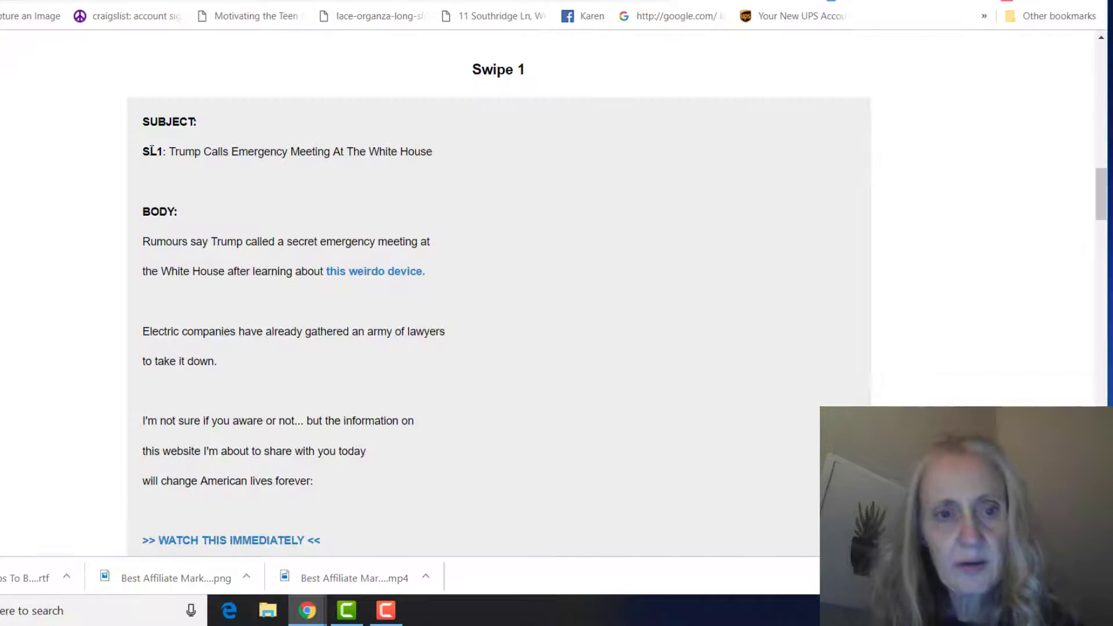
{"action": "left_click_drag", "start_coordinate": [169, 152], "coordinate": [475, 155]}
{"action": "key", "text": "ctrl+c"}
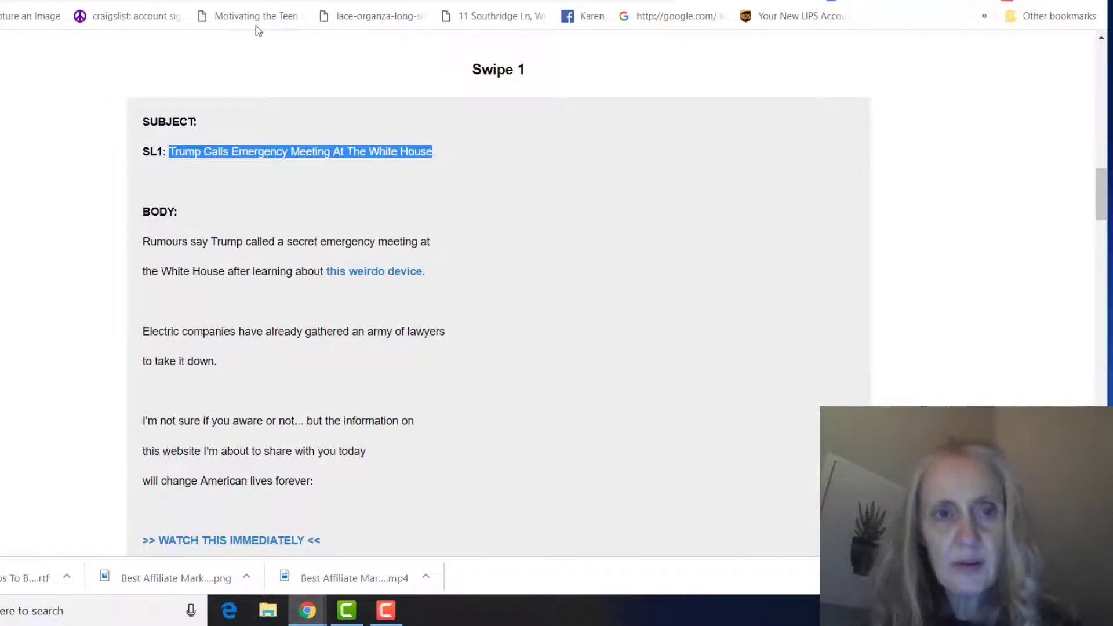
{"action": "key", "text": "ctrl+shift+Tab"}
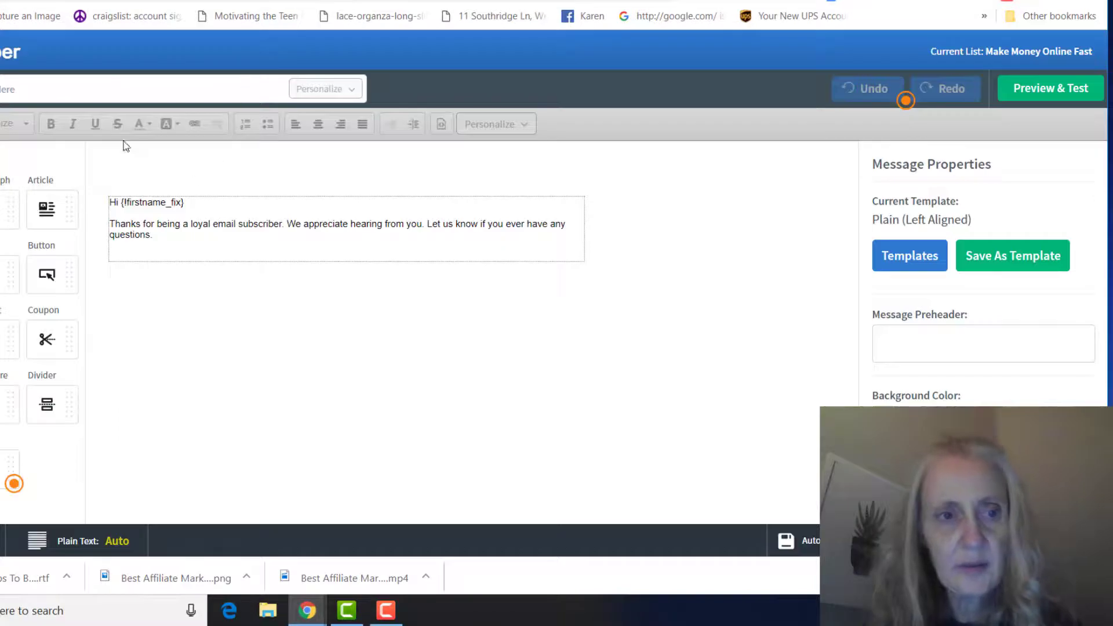
{"action": "left_click", "coordinate": [80, 92]}
{"action": "key", "text": "ctrl+v"}
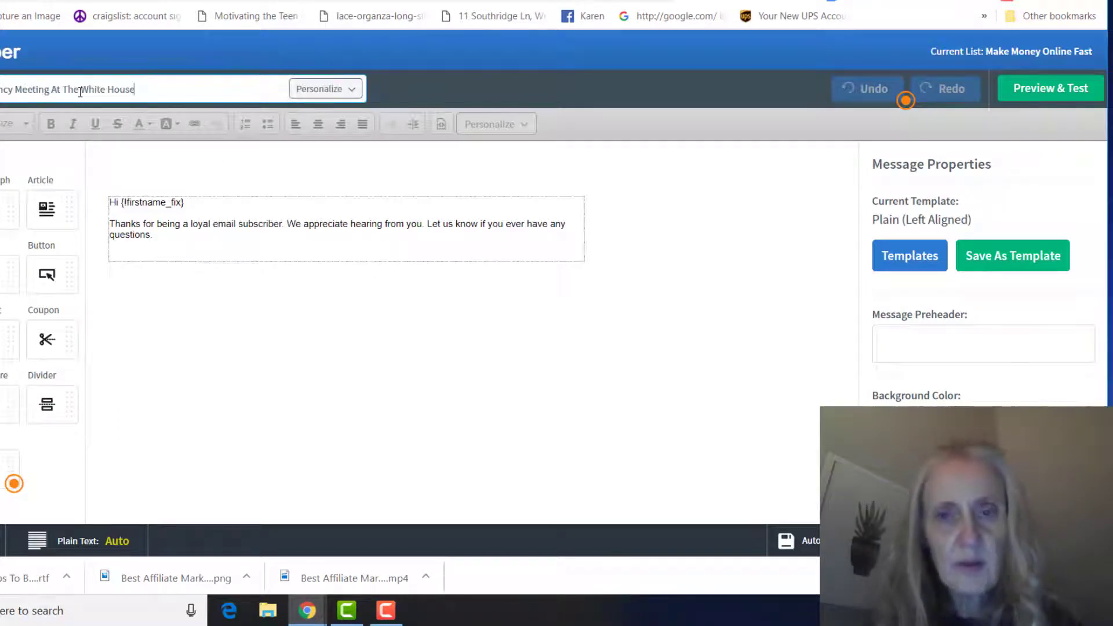
- Replace the default text block with the copied Swipe 1 email body
{"action": "key", "text": "ctrl+Tab"}
{"action": "left_click", "coordinate": [616, 206]}
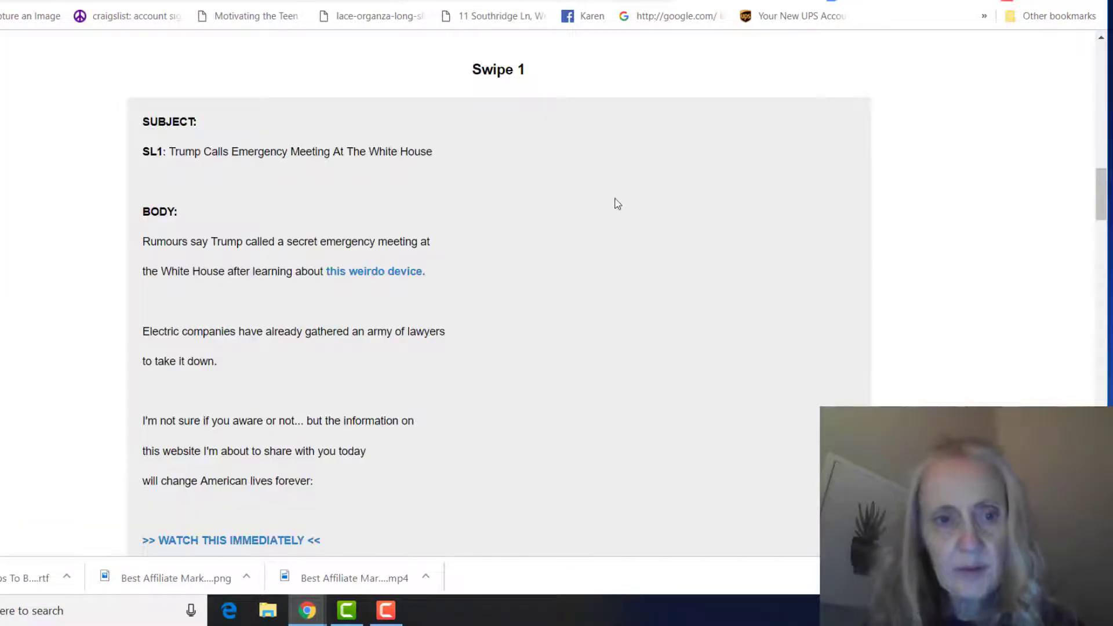
{"action": "scroll", "coordinate": [602, 219], "scroll_direction": "down", "scroll_amount": 3}
{"action": "left_click_drag", "start_coordinate": [142, 83], "coordinate": [393, 430]}
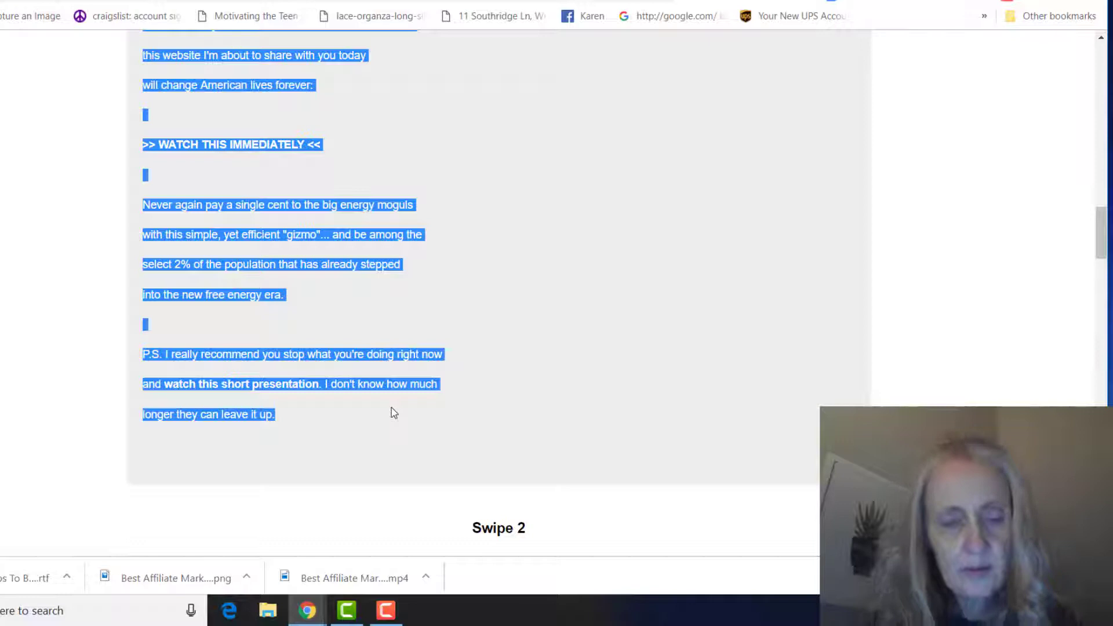
{"action": "key", "text": "ctrl+Tab"}
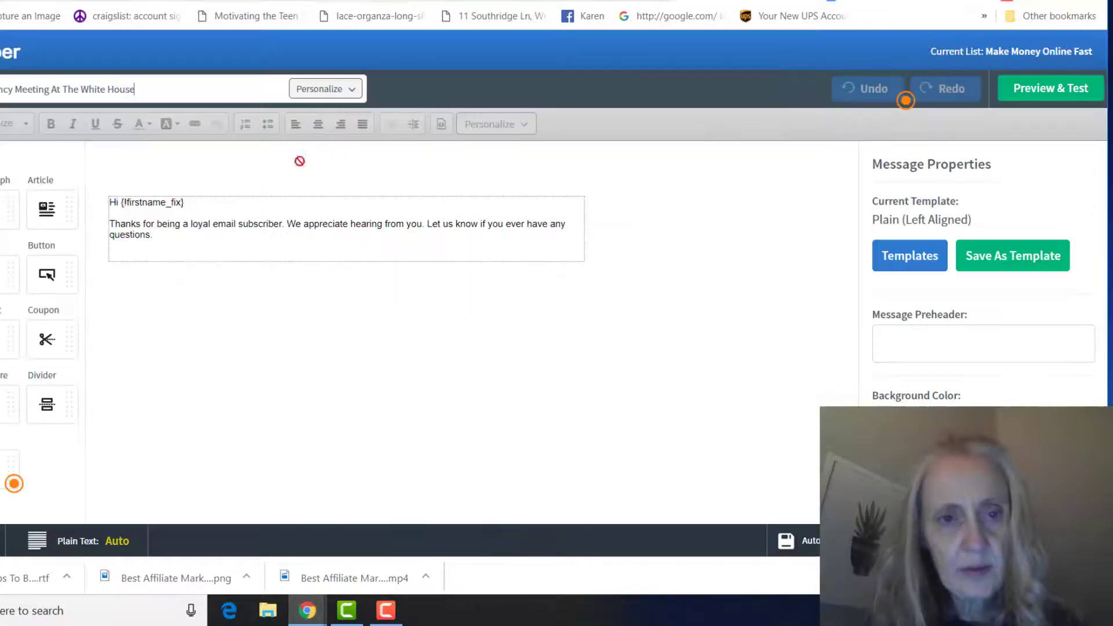
{"action": "left_click", "coordinate": [283, 196]}
{"action": "left_click_drag", "start_coordinate": [194, 235], "coordinate": [103, 190]}
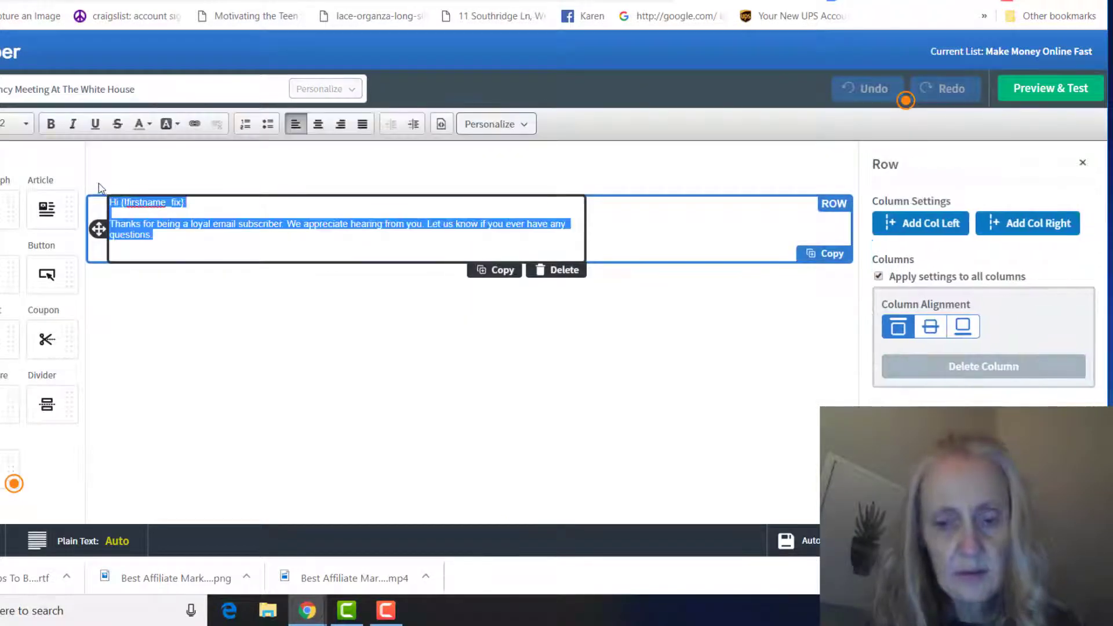
{"action": "key", "text": "BackSpace"}
{"action": "key", "text": "ctrl+v"}
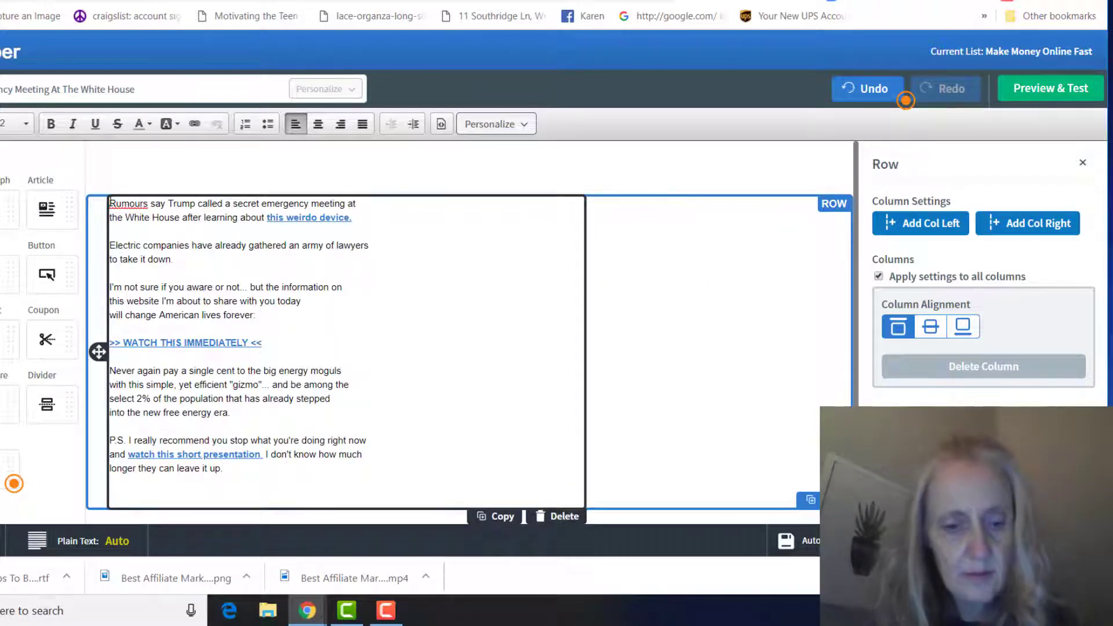
- Add a 'Hey there,' greeting line above the email body
{"action": "type", "text": "Hey th"}
{"action": "type", "text": "ere,"}
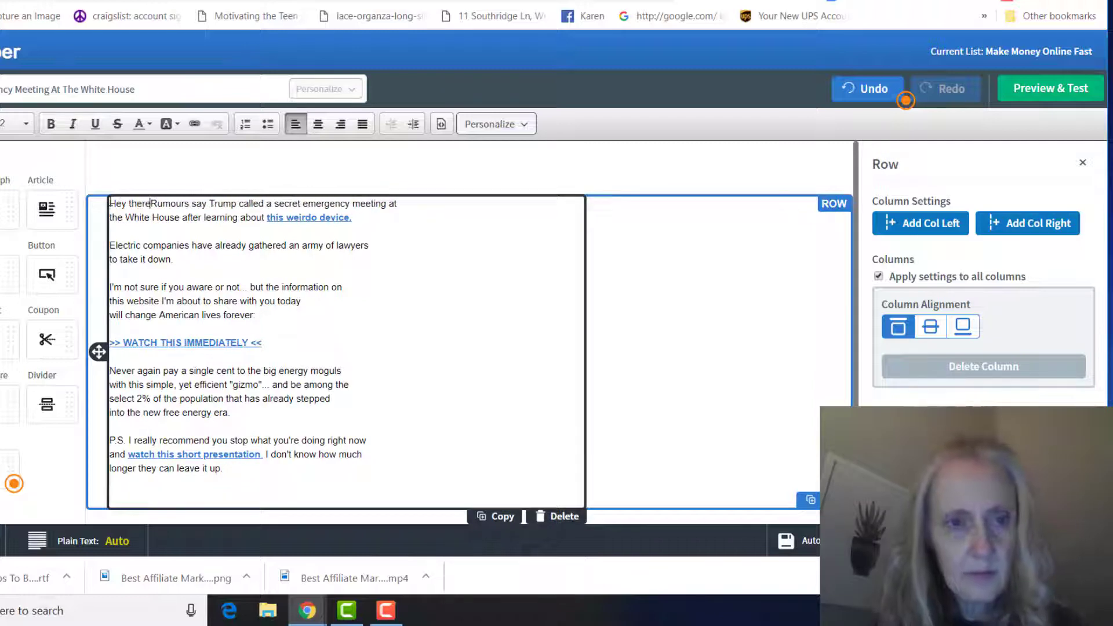
{"action": "key", "text": "Return"}
{"action": "key", "text": "Return"}
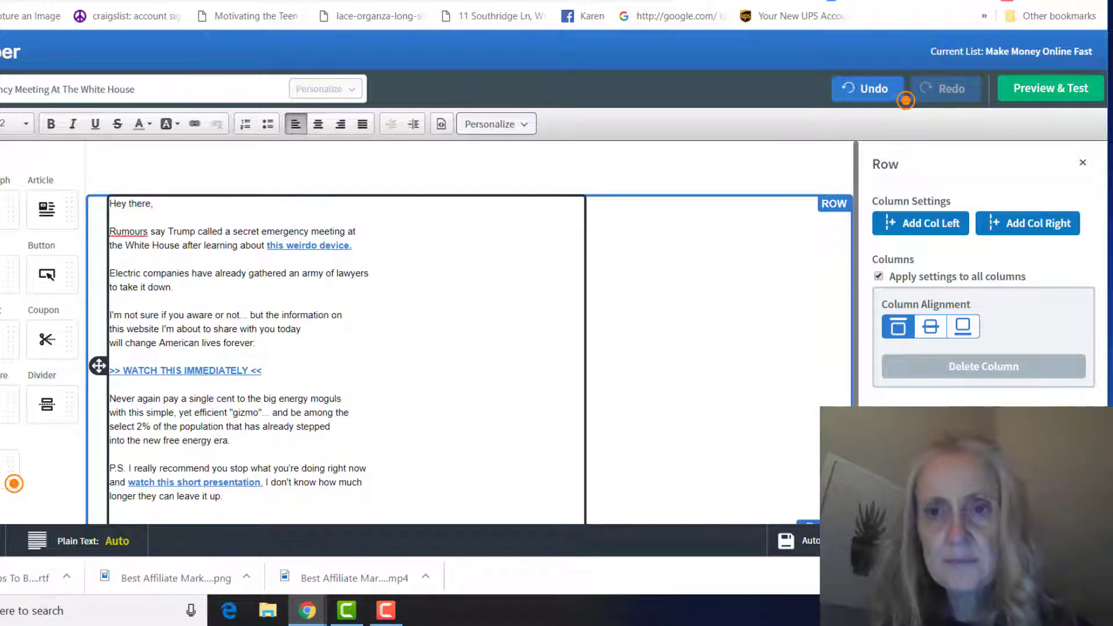
{"action": "key", "text": "ctrl+Tab"}
{"action": "scroll", "coordinate": [684, 169], "scroll_direction": "up", "scroll_amount": 15}
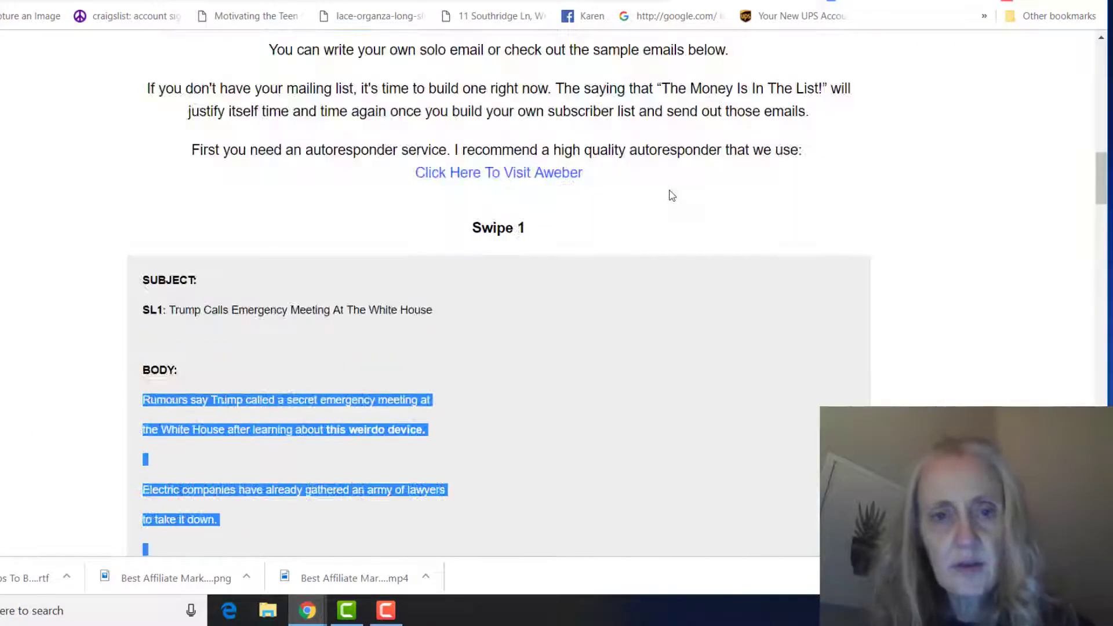
{"action": "scroll", "coordinate": [771, 155], "scroll_direction": "down", "scroll_amount": 5}
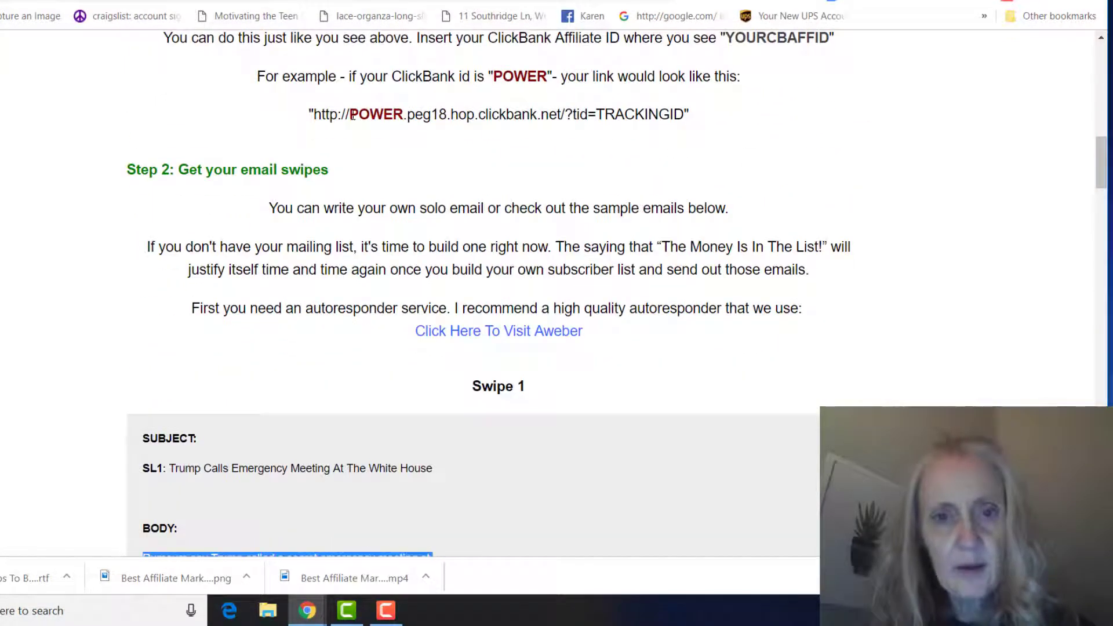
{"action": "left_click_drag", "start_coordinate": [314, 115], "coordinate": [687, 130]}
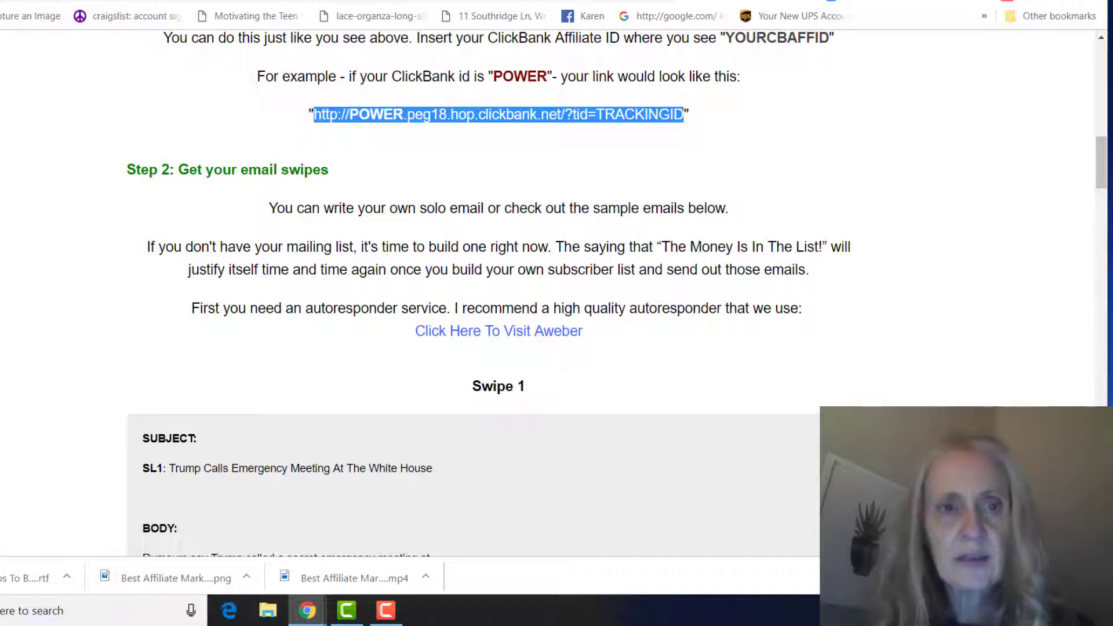
- Point the 'this weirdo device' link to the ClickBank hoplink
{"action": "left_click", "coordinate": [281, 1]}
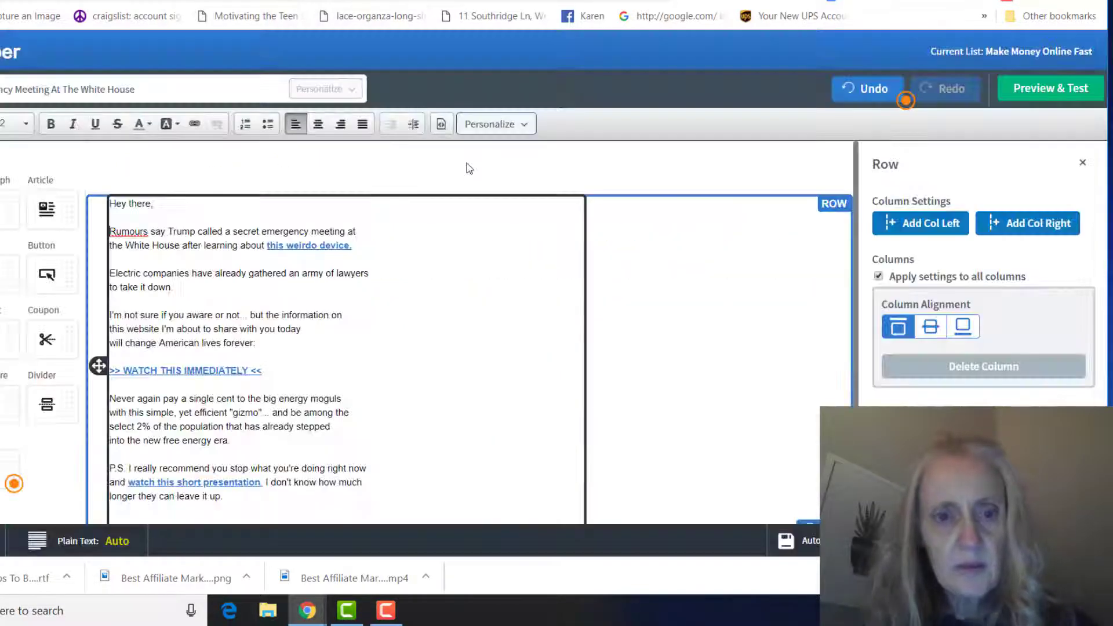
{"action": "left_click", "coordinate": [422, 246]}
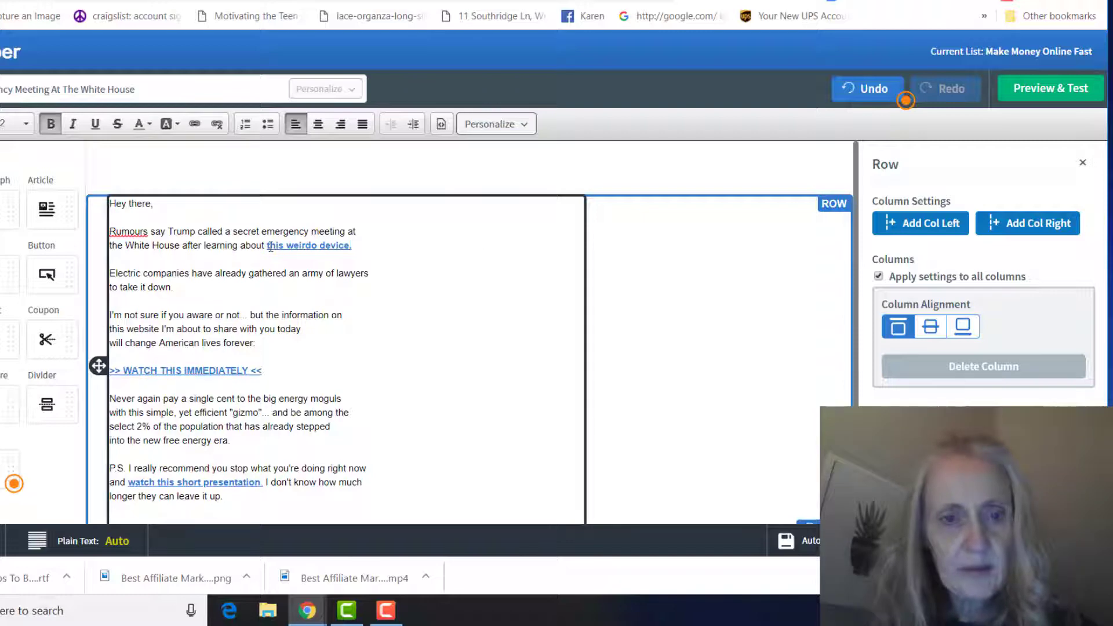
{"action": "left_click_drag", "start_coordinate": [268, 245], "coordinate": [352, 246]}
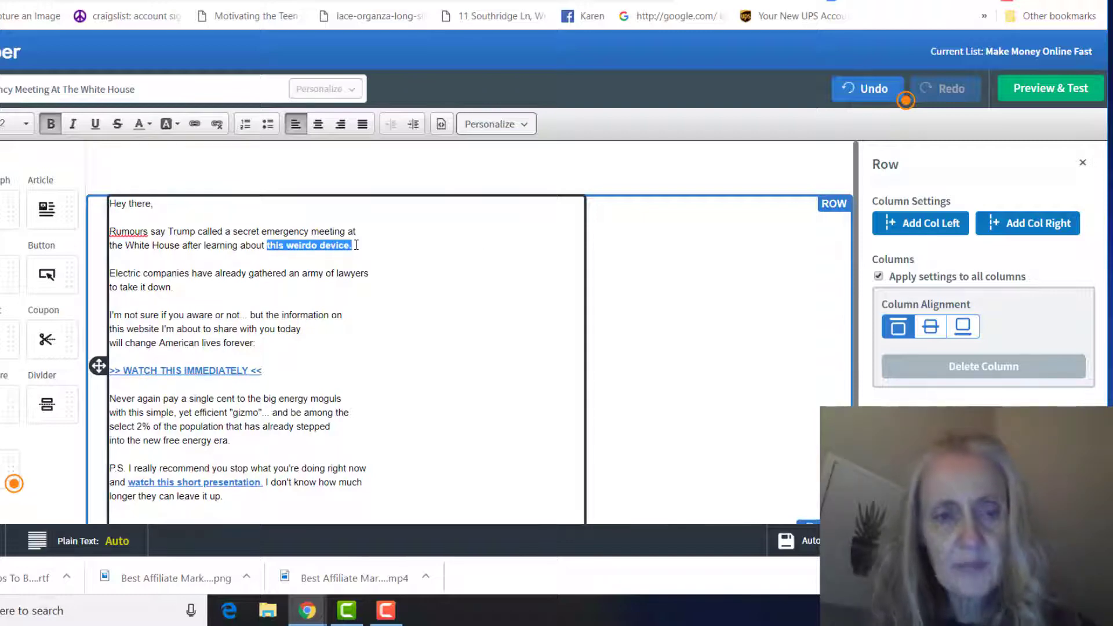
{"action": "left_click", "coordinate": [195, 125]}
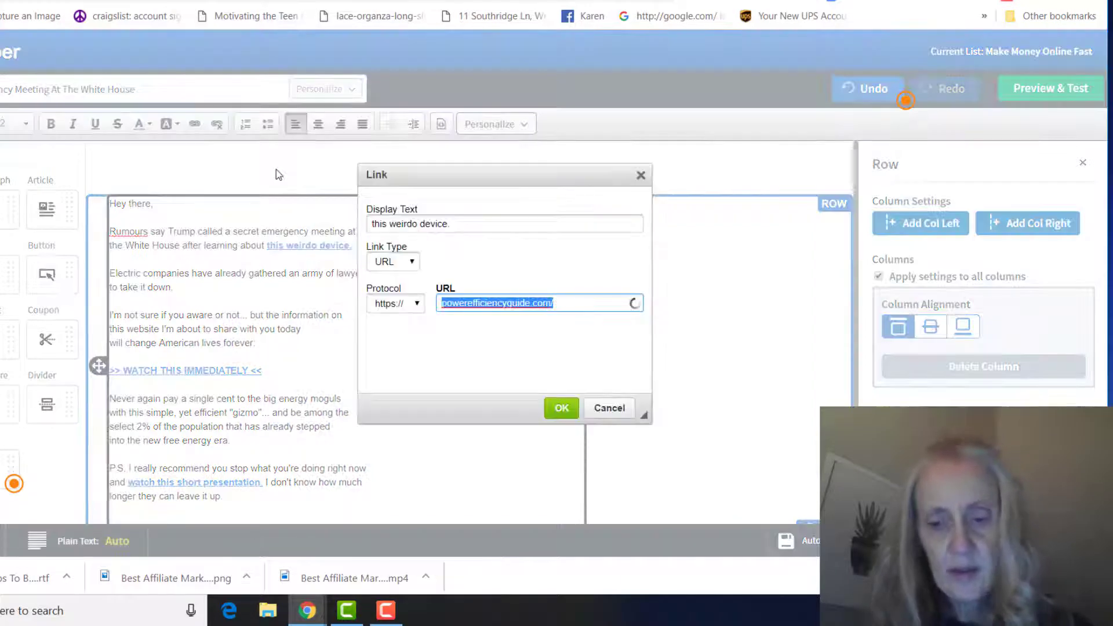
{"action": "key", "text": "BackSpace"}
{"action": "key", "text": "ctrl+v"}
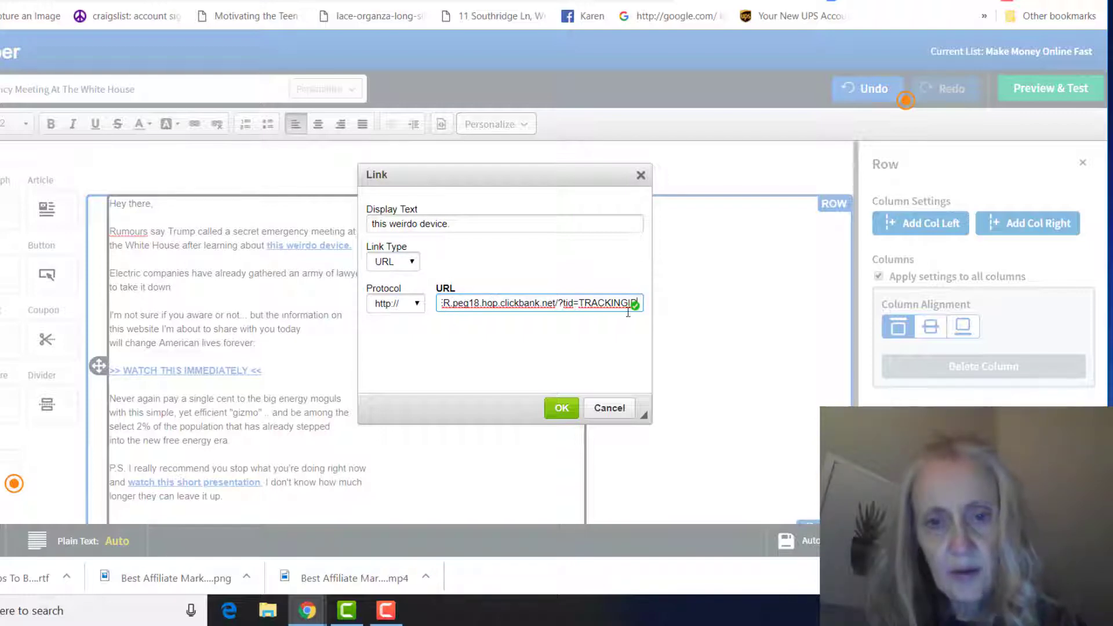
{"action": "left_click", "coordinate": [562, 408]}
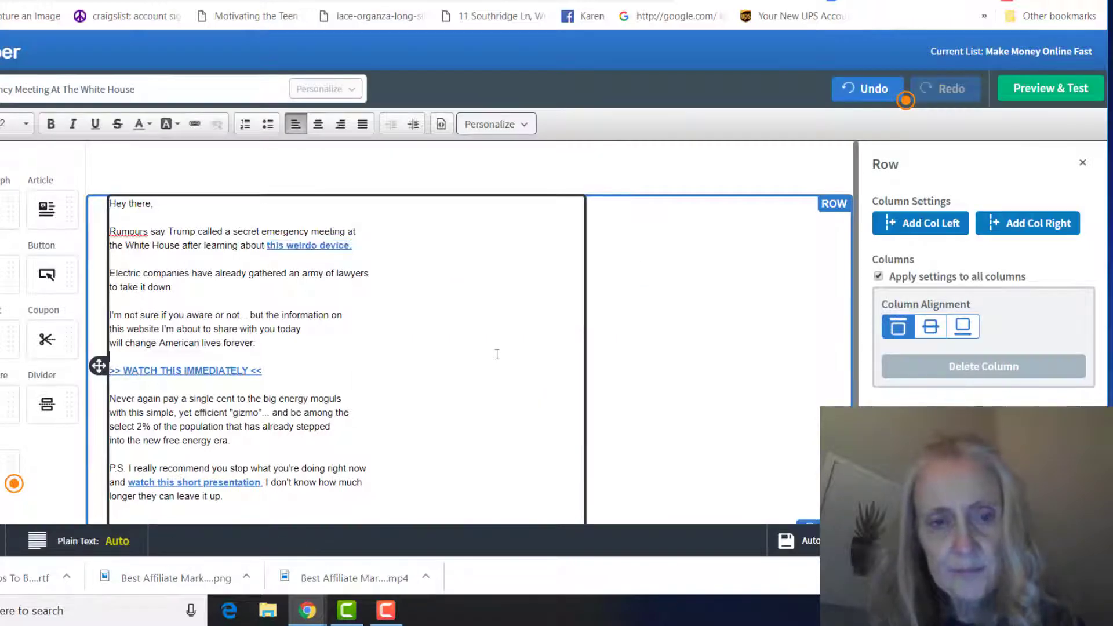
- Point the '>> WATCH THIS IMMEDIATELY <<' link to the ClickBank hoplink
{"action": "scroll", "coordinate": [465, 323], "scroll_direction": "down", "scroll_amount": 1}
{"action": "left_click_drag", "start_coordinate": [284, 339], "coordinate": [98, 321]}
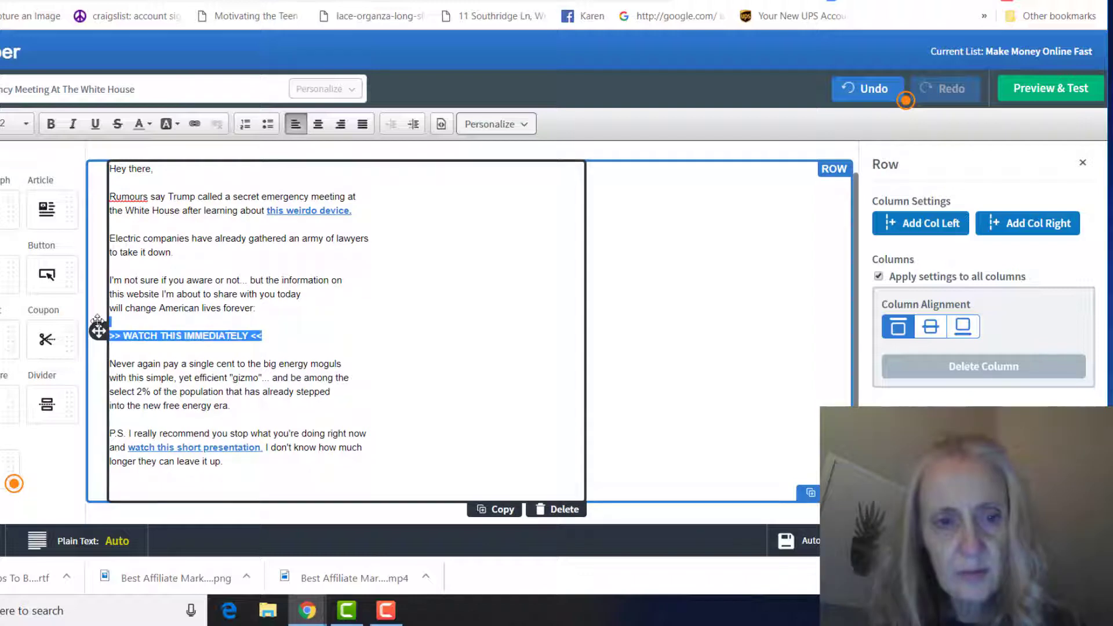
{"action": "left_click", "coordinate": [194, 123]}
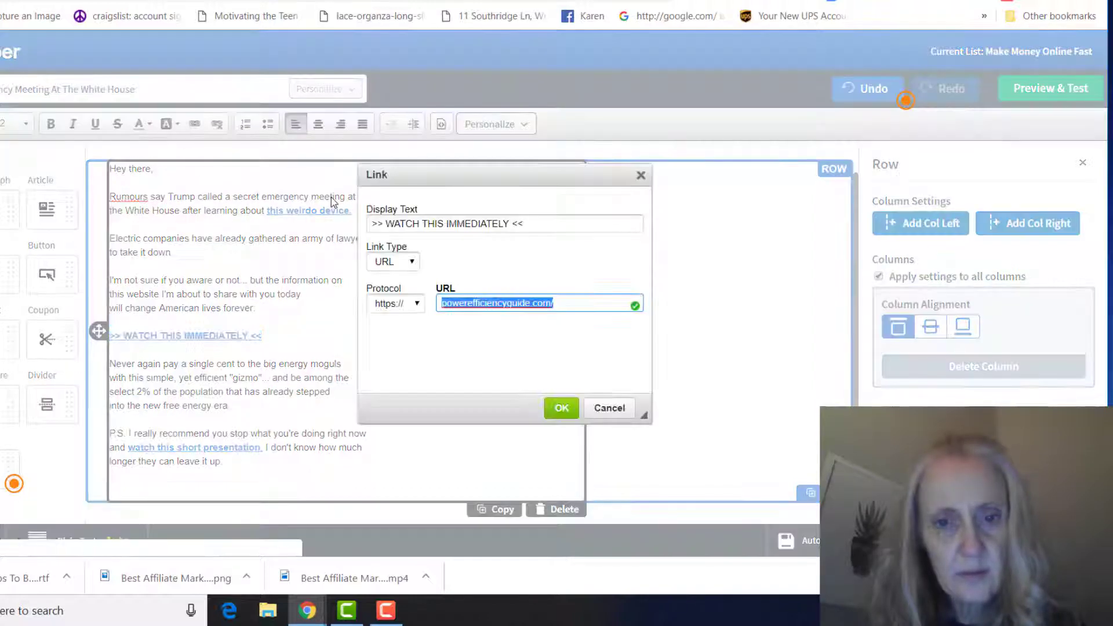
{"action": "key", "text": "ctrl+v"}
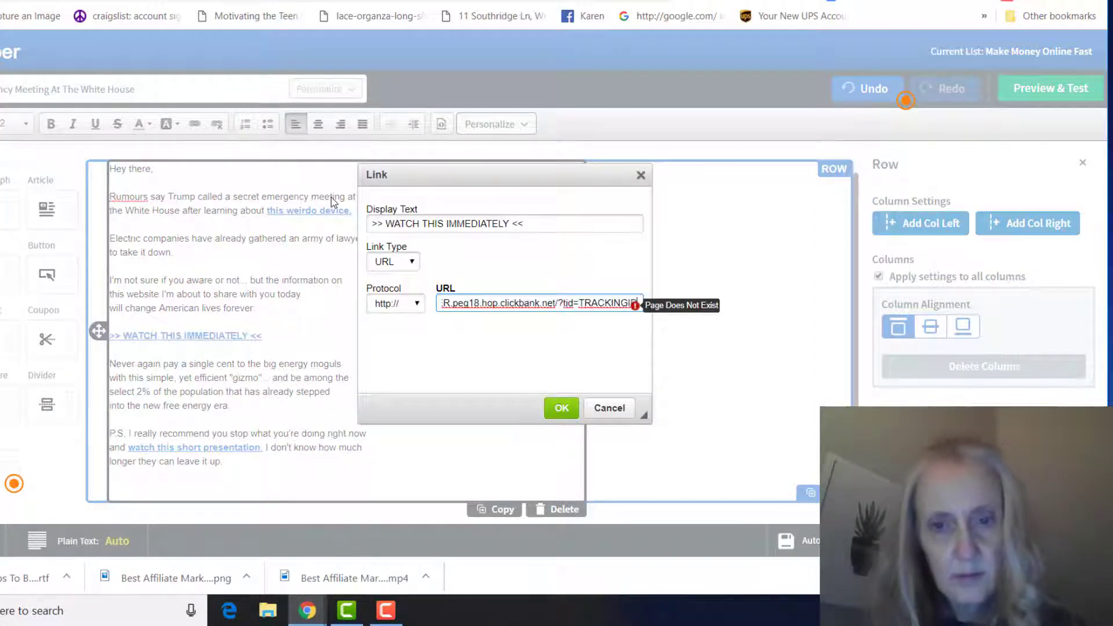
{"action": "left_click", "coordinate": [561, 408]}
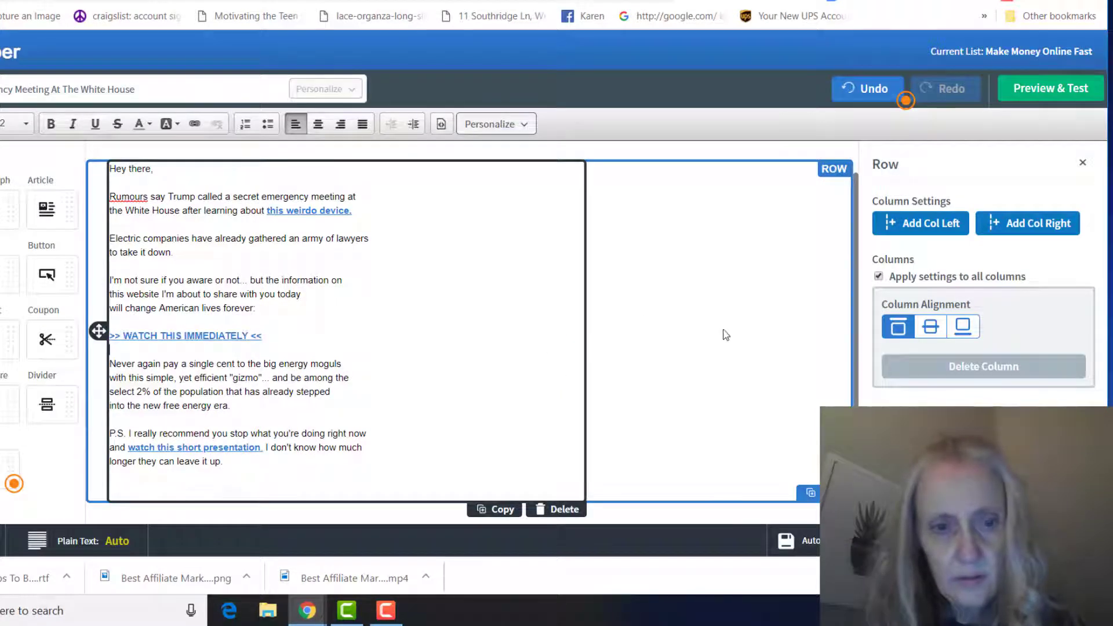
- Paste the ClickBank hoplink into the P.S. 'watch this short presentation' link
{"action": "left_click_drag", "start_coordinate": [263, 447], "coordinate": [129, 447]}
{"action": "left_click", "coordinate": [195, 123]}
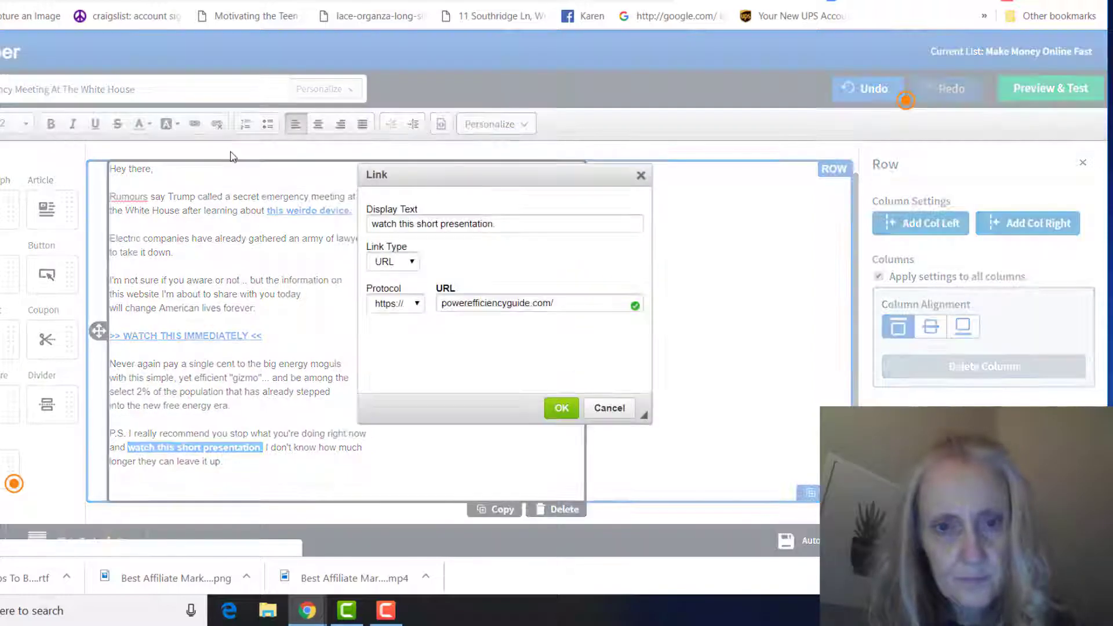
{"action": "key", "text": "BackSpace"}
{"action": "type", "text": "R.peg18.hop.clickbank.net/?tid=TRACKINGID"}
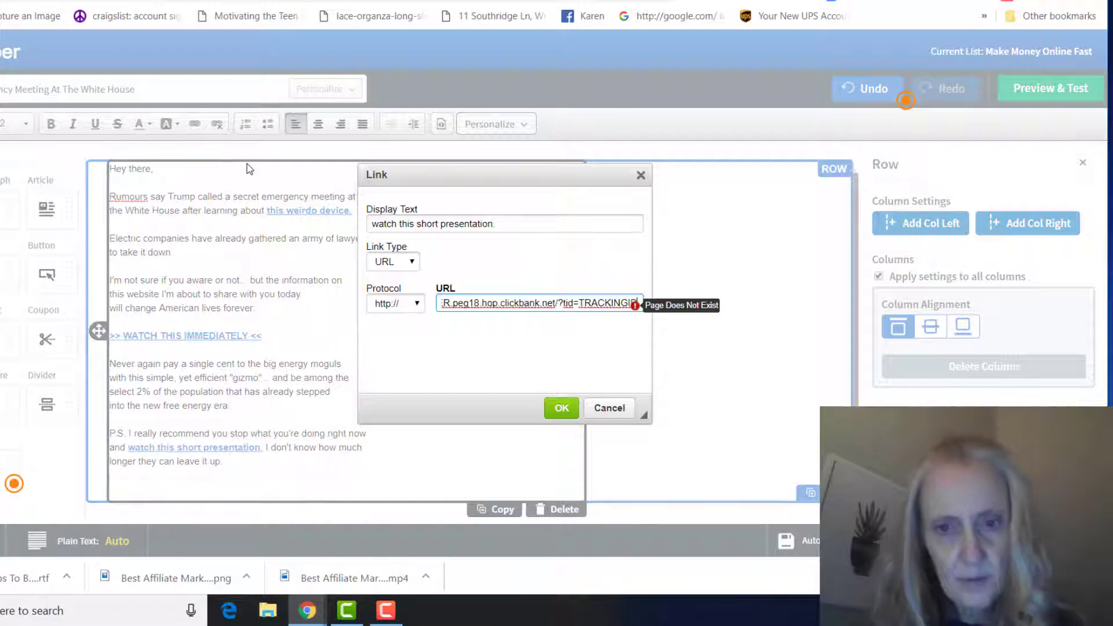
{"action": "key", "text": "Tab"}
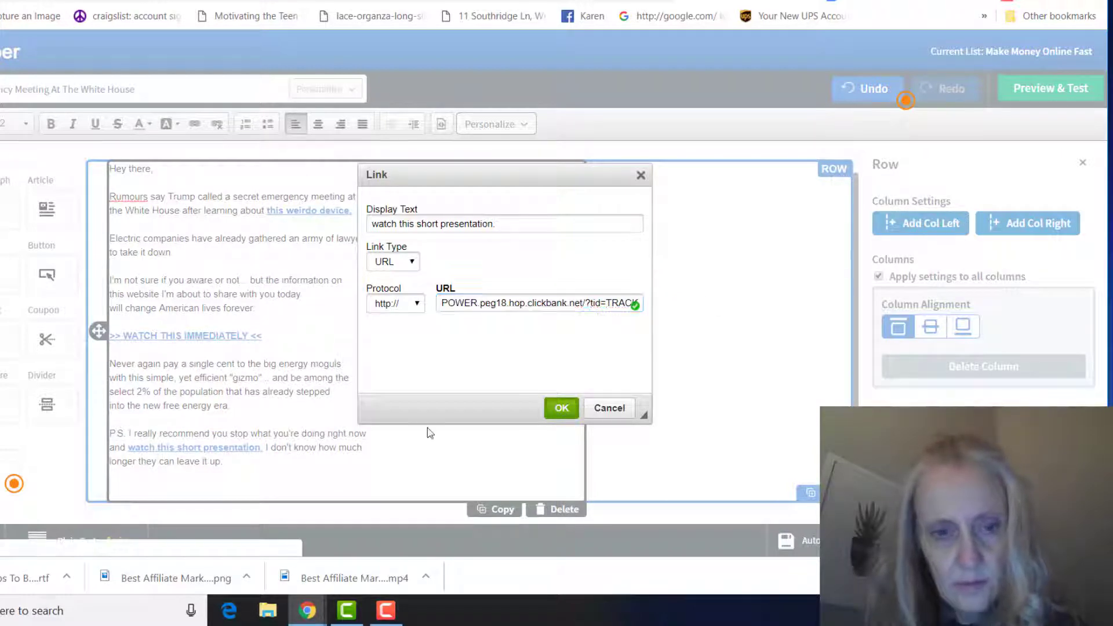
- Confirm the updated P.S. link and end the P.S. paragraph with a period
{"action": "left_click", "coordinate": [561, 409]}
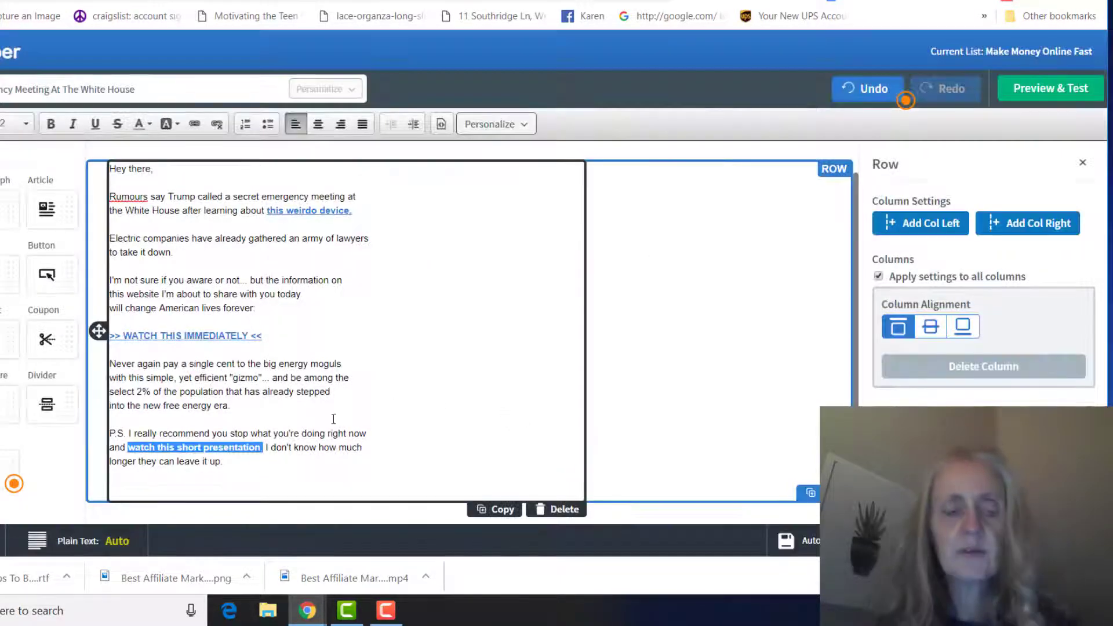
{"action": "left_click", "coordinate": [258, 471]}
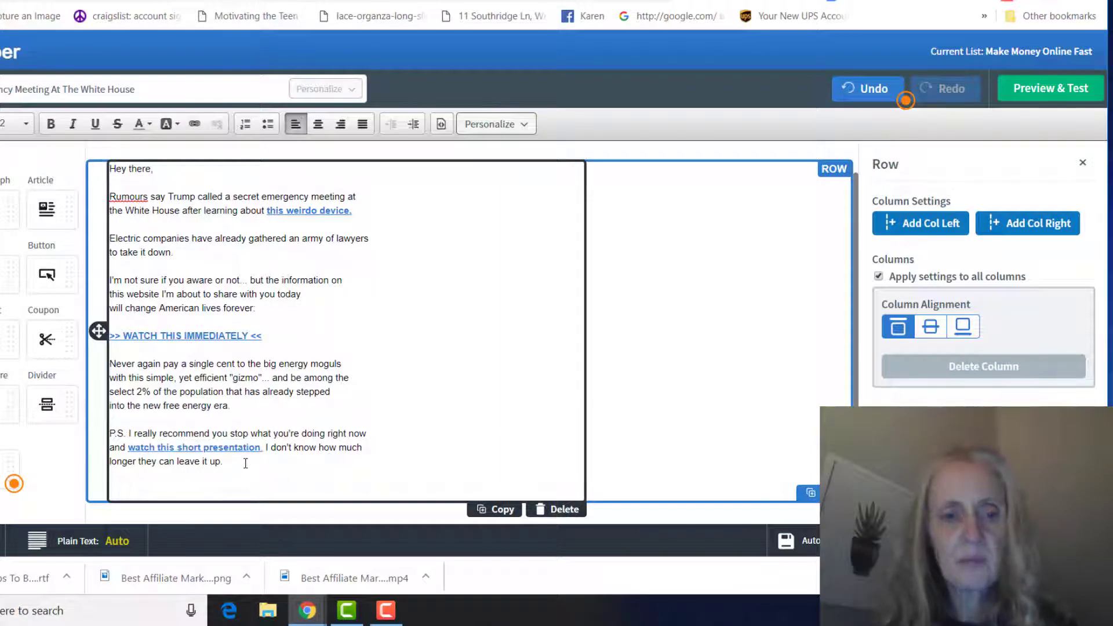
{"action": "key", "text": "BackSpace"}
{"action": "key", "text": "BackSpace"}
{"action": "type", "text": "."}
- Add a 'To Your Success,' closing, then the sender's name and Facebook profile URL on separate lines
{"action": "key", "text": "Return"}
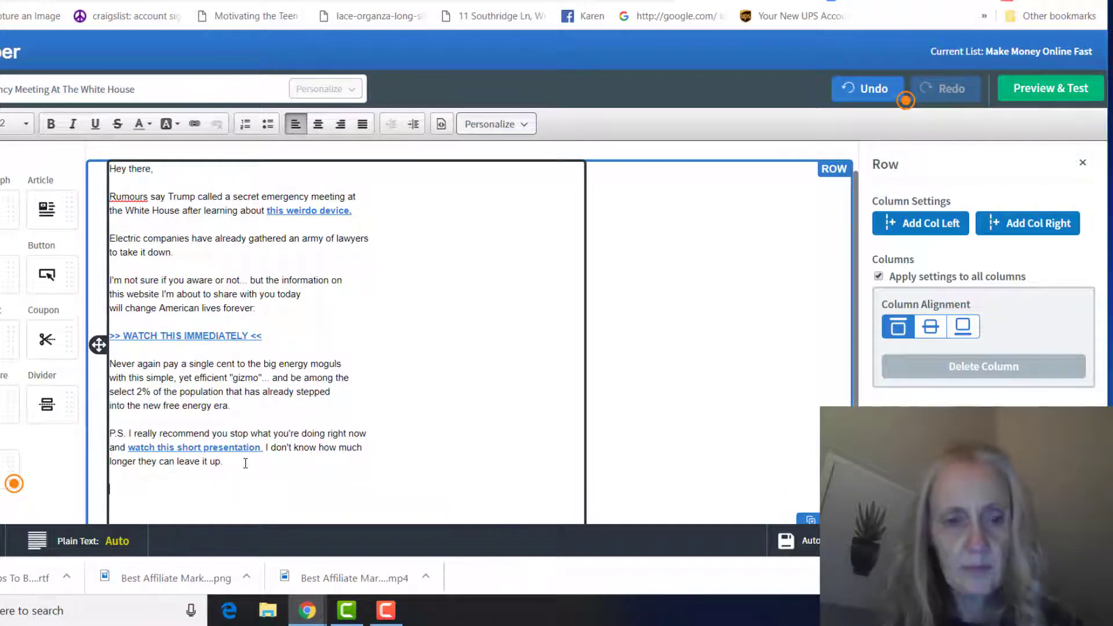
{"action": "type", "text": "To Y"}
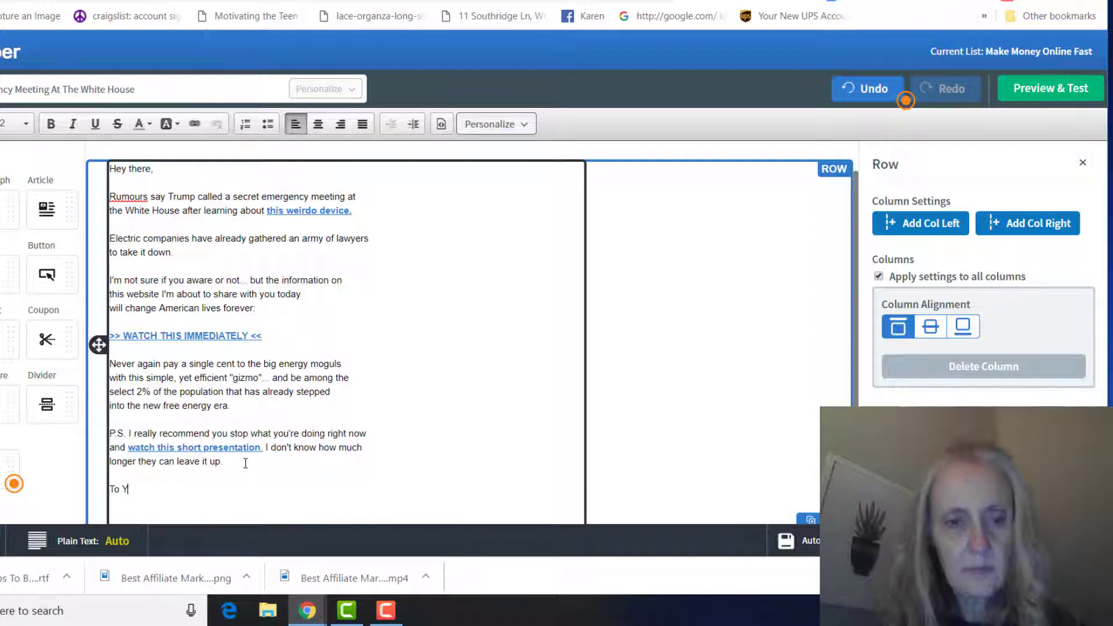
{"action": "type", "text": "our Success"}
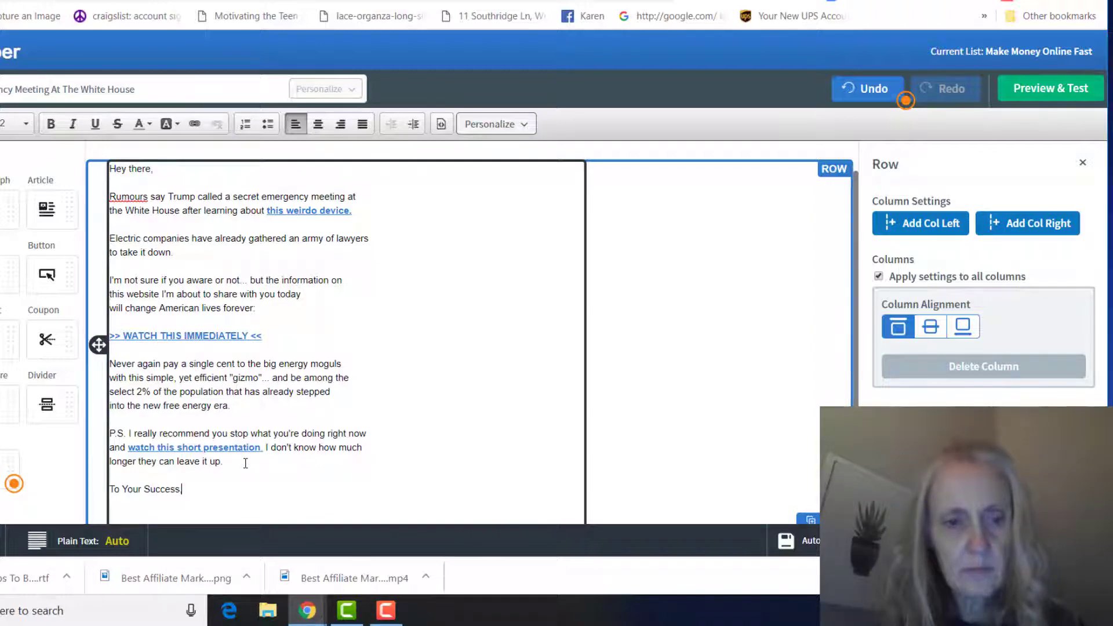
{"action": "type", "text": ","}
{"action": "key", "text": "Return"}
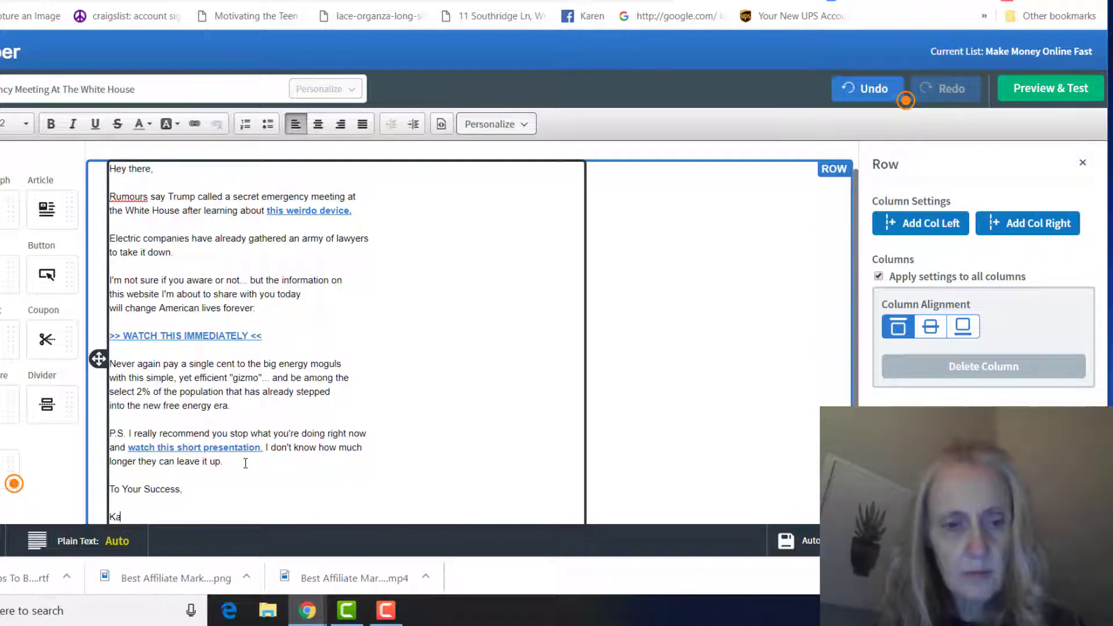
{"action": "type", "text": "Karen Marro"}
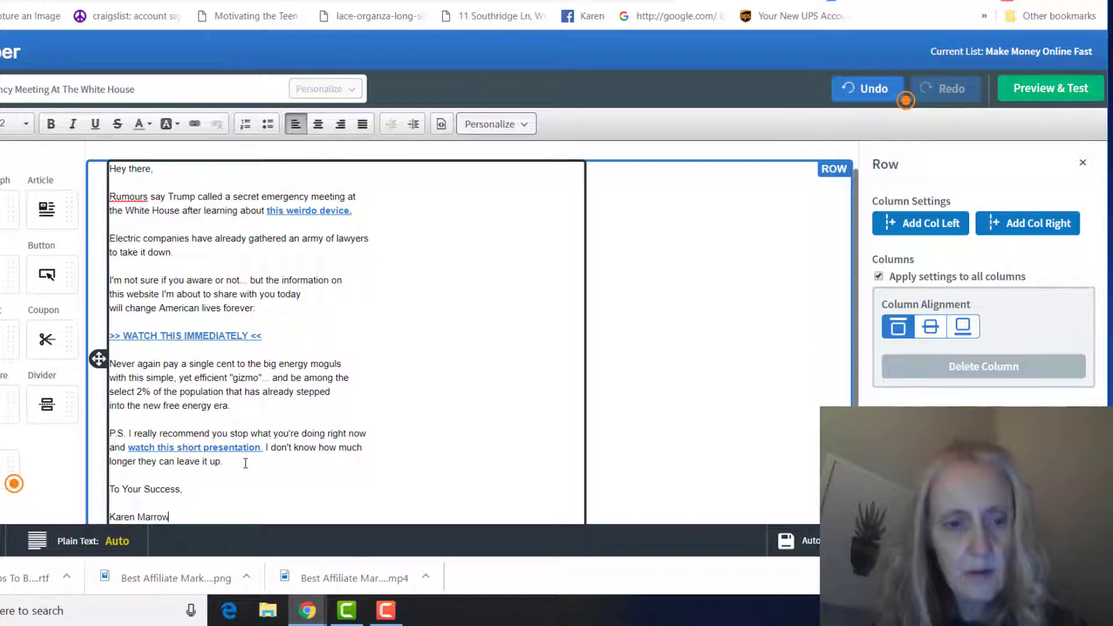
{"action": "type", "text": "w"}
{"action": "key", "text": "Return"}
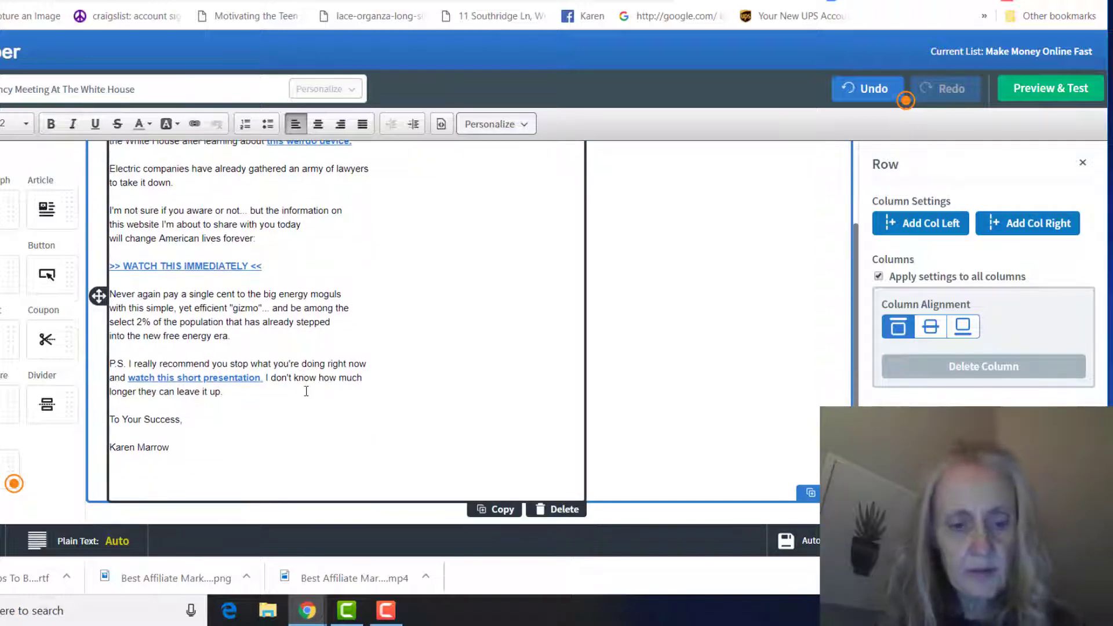
{"action": "type", "text": "H"}
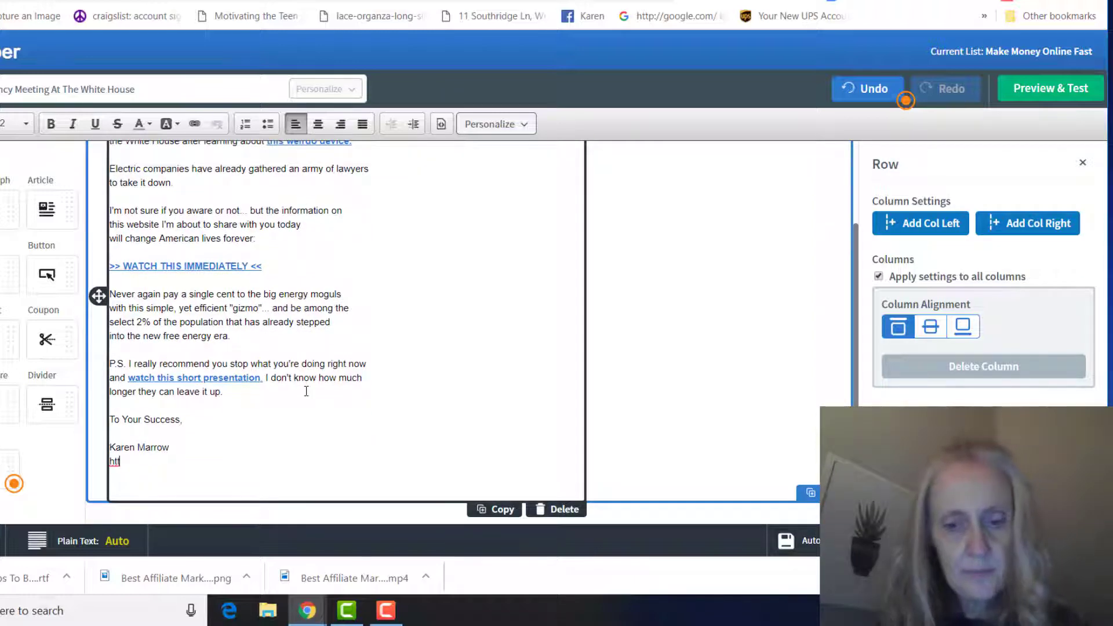
{"action": "type", "text": "ttp"}
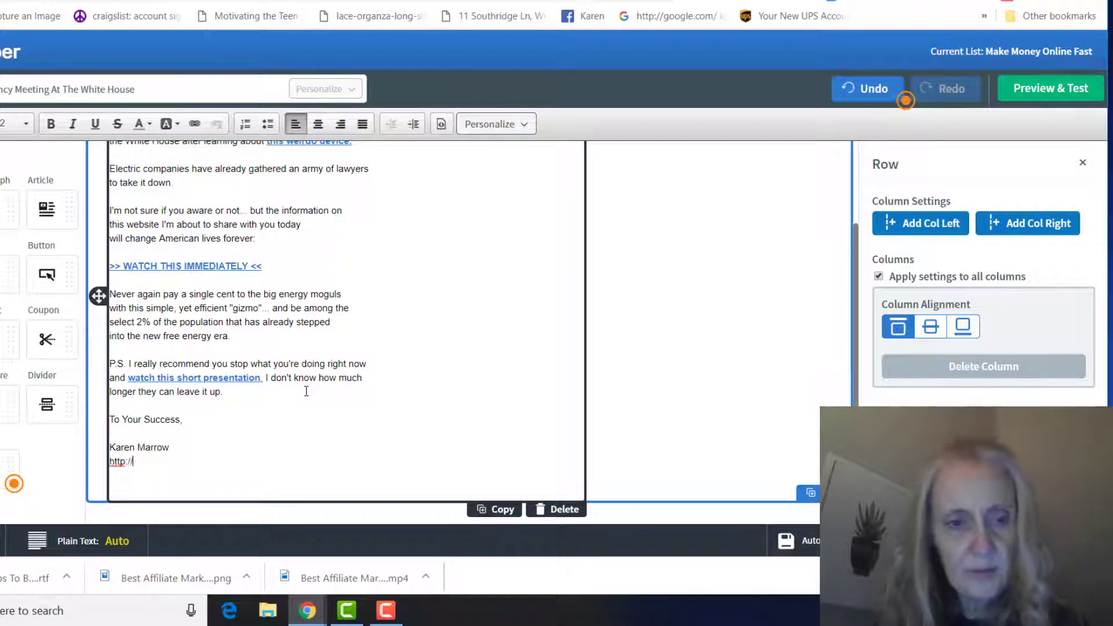
{"action": "type", "text": "://facebo"}
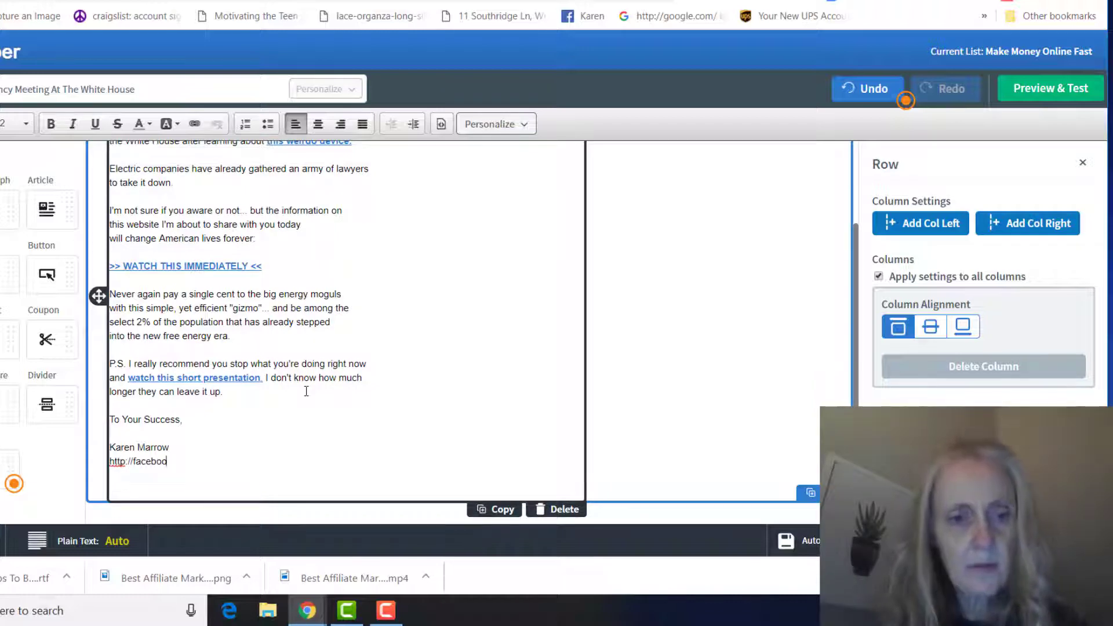
{"action": "type", "text": "ok.com/karen."}
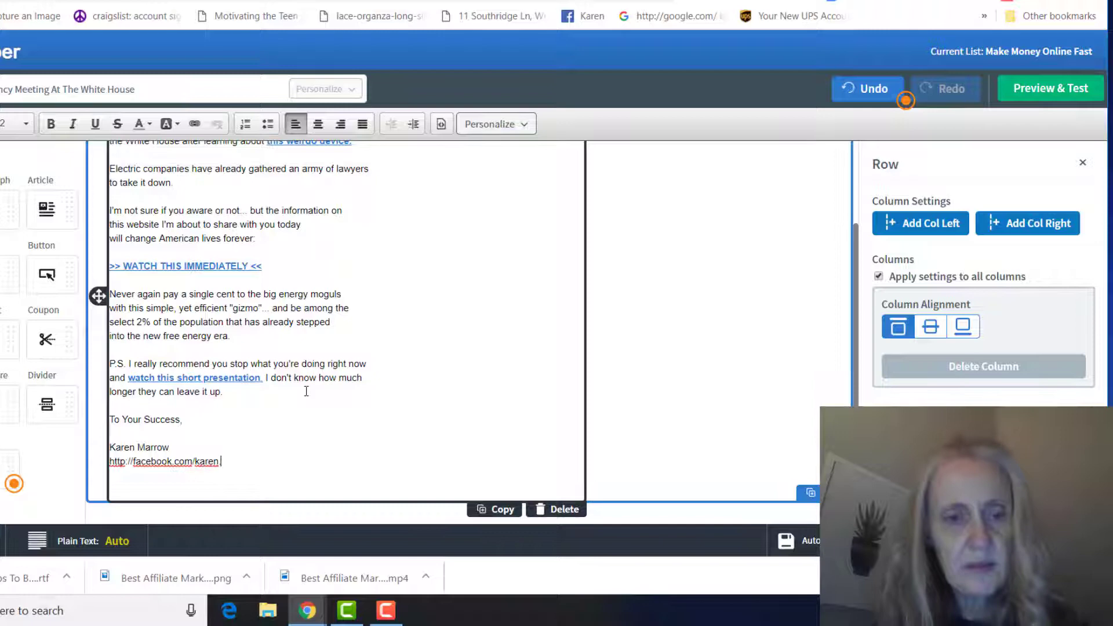
{"action": "type", "text": "marrow"}
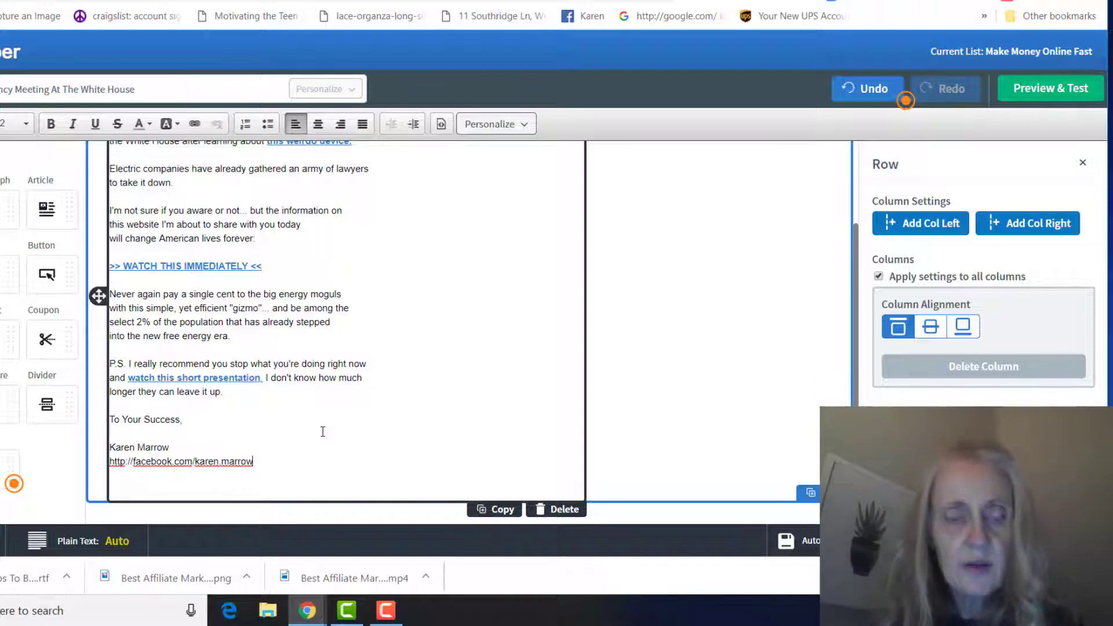
- Turn the selected Facebook profile address into a hyperlink by pasting its URL as the link target
{"action": "left_click_drag", "start_coordinate": [253, 462], "coordinate": [110, 466]}
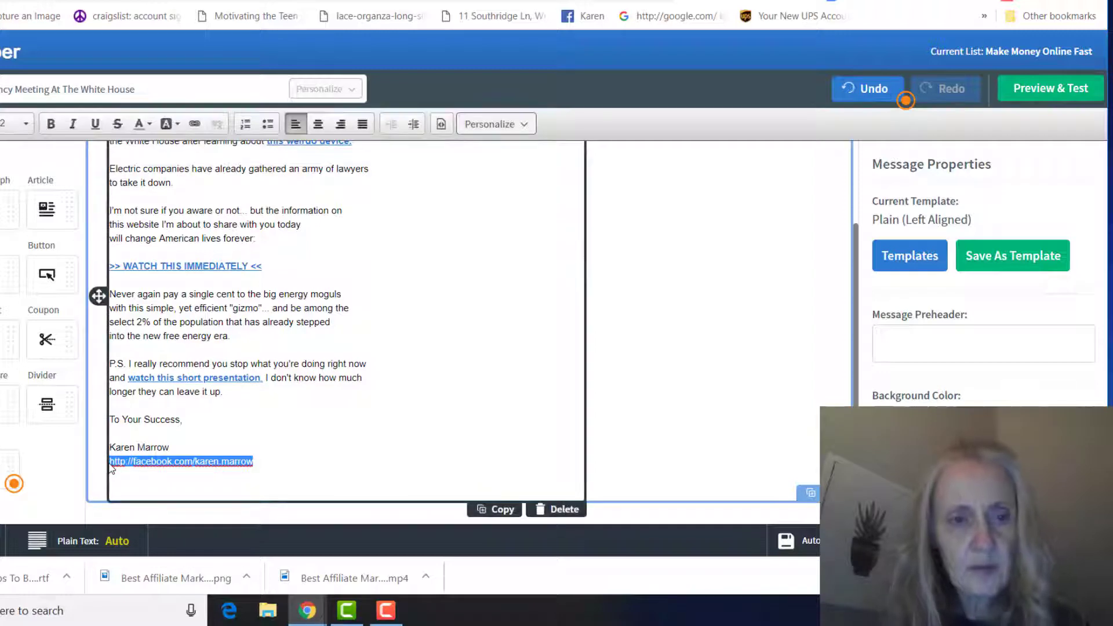
{"action": "left_click", "coordinate": [194, 123]}
{"action": "type", "text": "facebook.com/karen.marrow"}
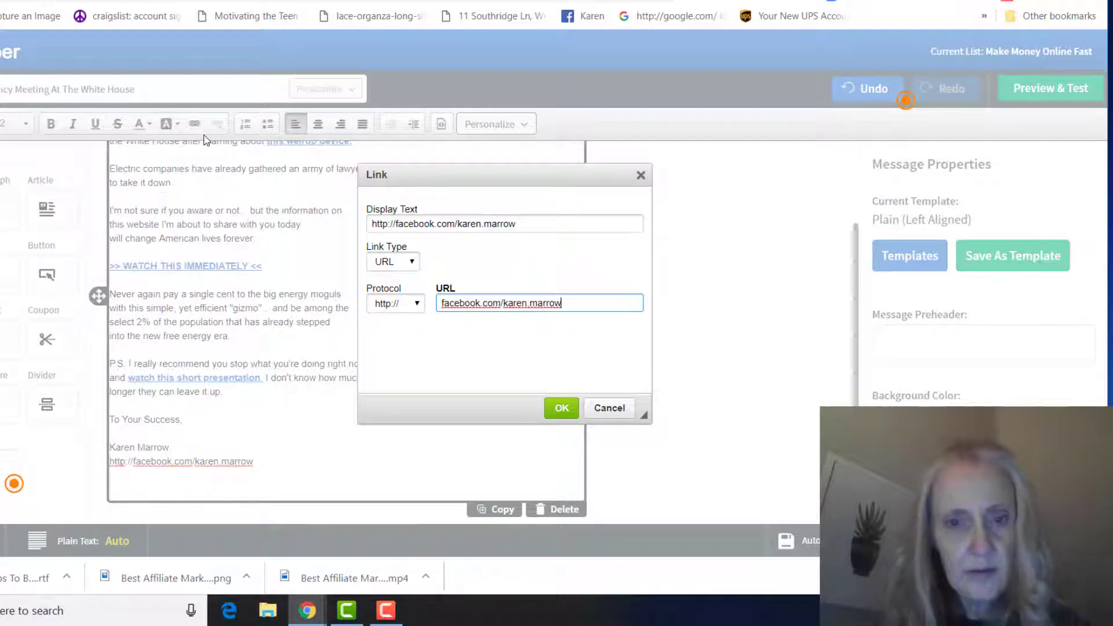
{"action": "left_click", "coordinate": [561, 408]}
{"action": "left_click", "coordinate": [800, 364]}
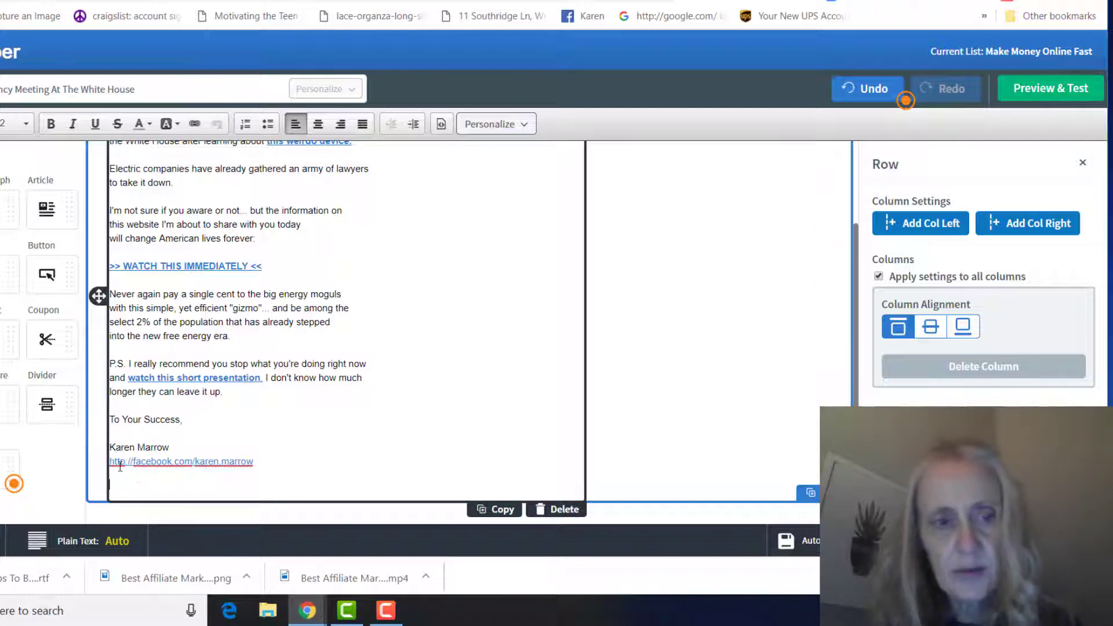
- Add an Image block under the signature holding the woman's photo from My Images
{"action": "left_click_drag", "start_coordinate": [11, 348], "coordinate": [210, 510]}
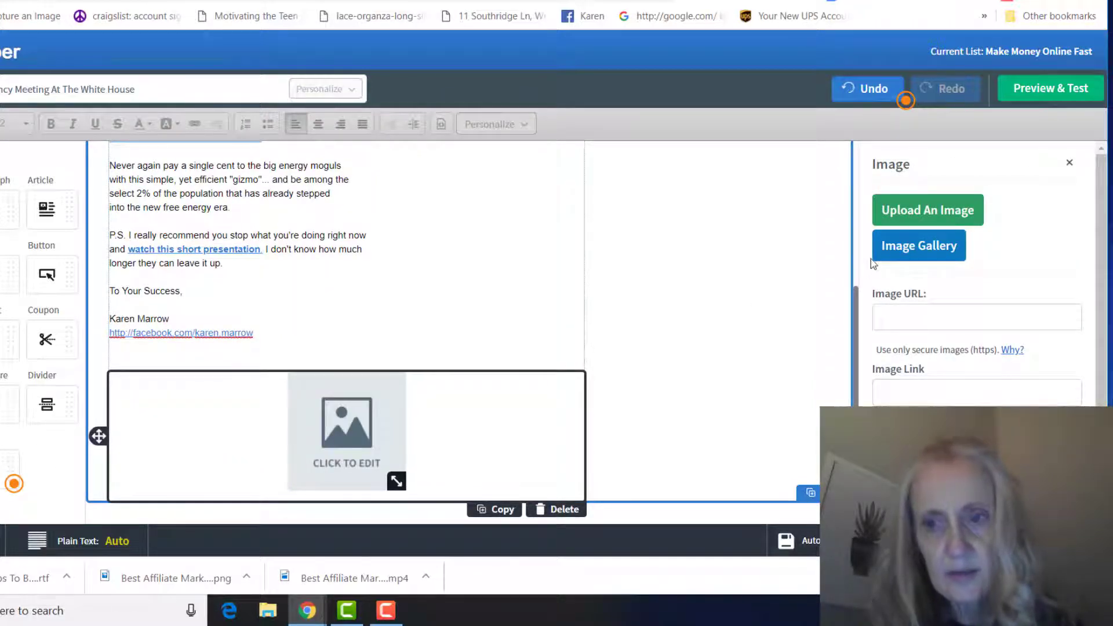
{"action": "left_click", "coordinate": [887, 255]}
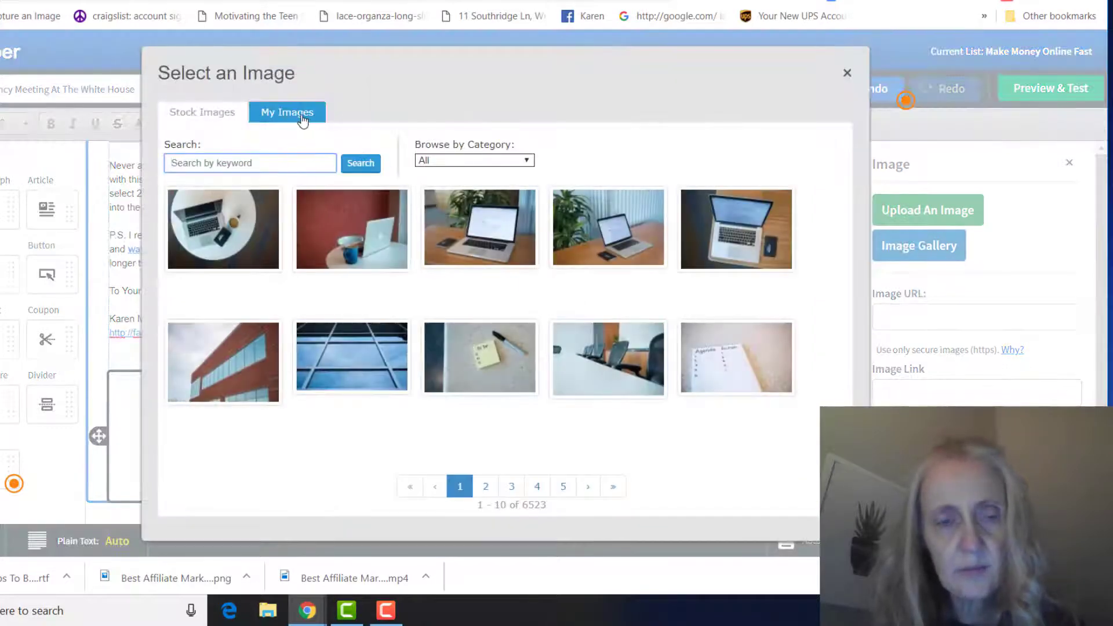
{"action": "left_click", "coordinate": [302, 116]}
{"action": "left_click", "coordinate": [664, 287]}
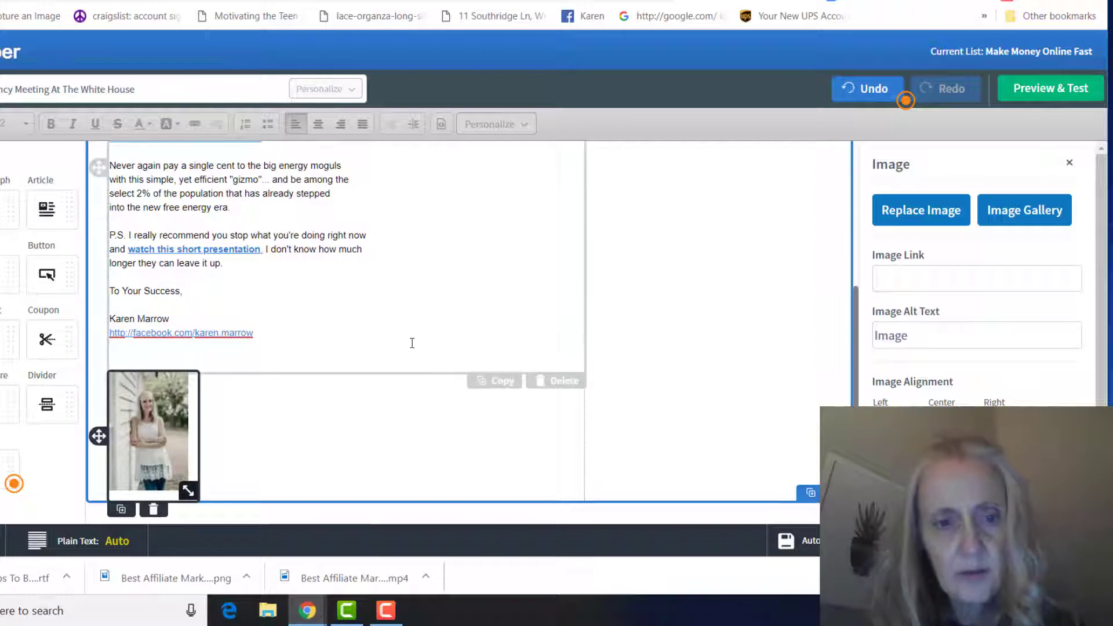
{"action": "left_click", "coordinate": [411, 343]}
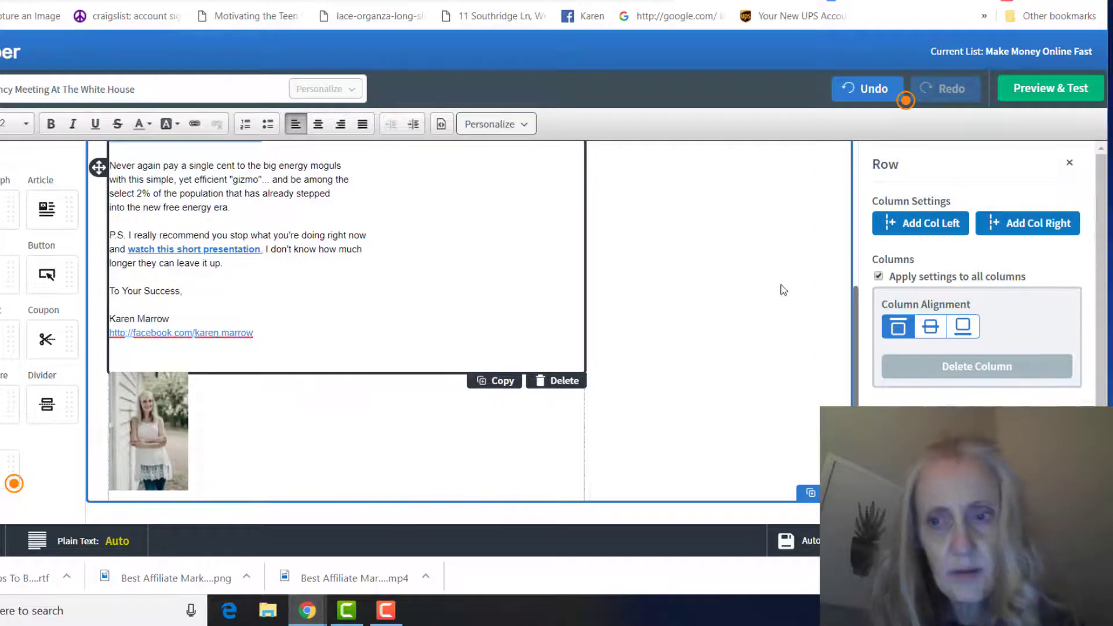
{"action": "scroll", "coordinate": [774, 288], "scroll_direction": "up", "scroll_amount": 4}
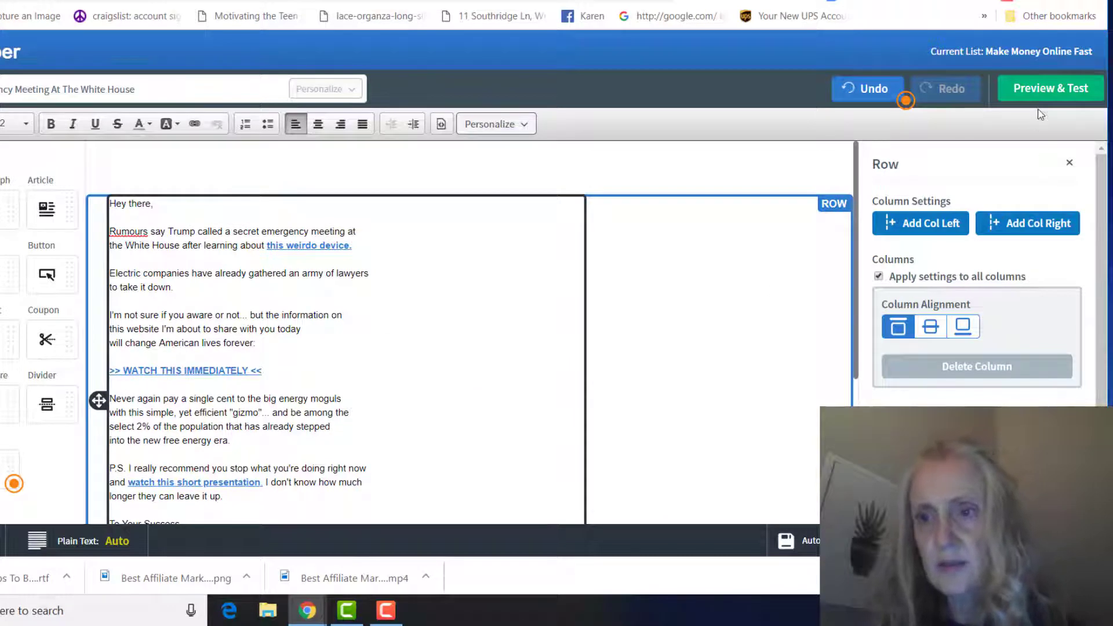
- Send a test copy from Preview & Test and scroll through the email preview
{"action": "left_click", "coordinate": [1034, 93]}
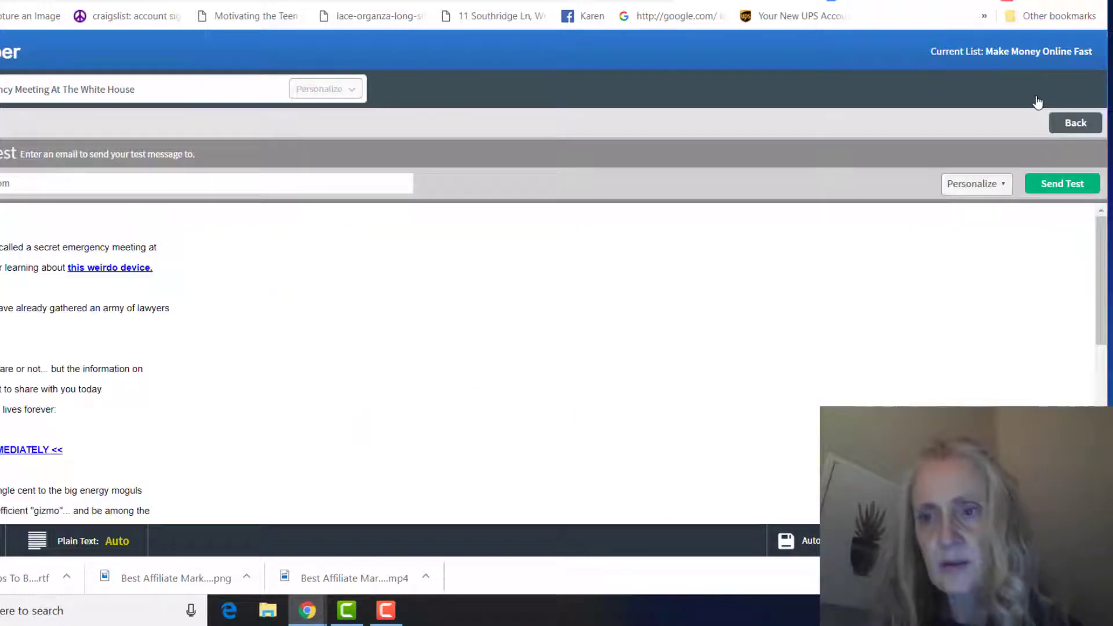
{"action": "left_click", "coordinate": [1080, 185]}
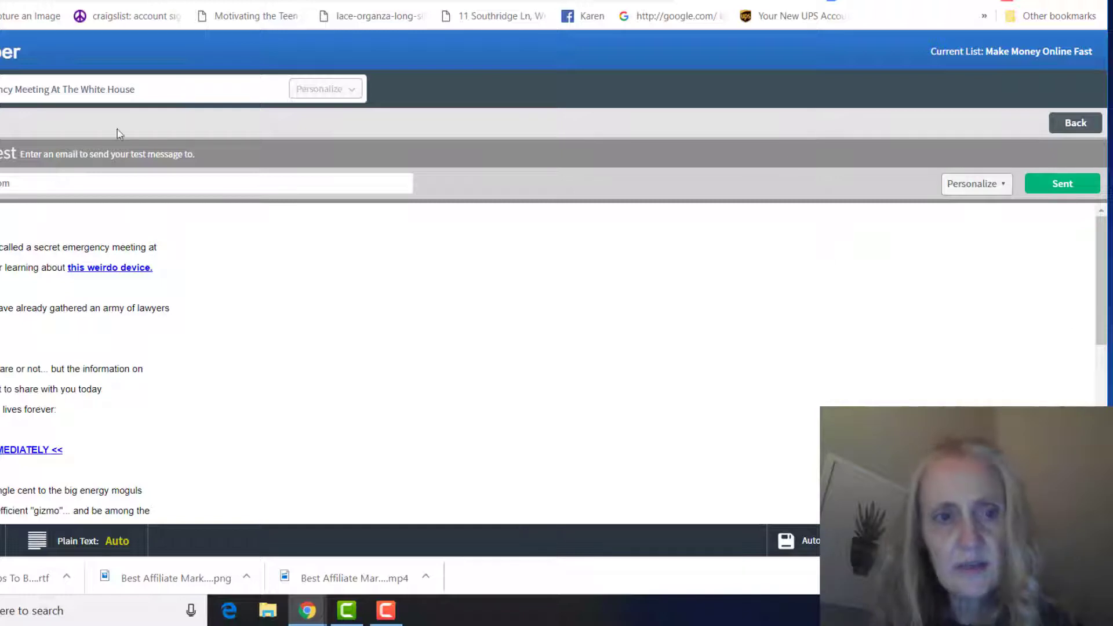
{"action": "scroll", "coordinate": [379, 264], "scroll_direction": "down", "scroll_amount": 2}
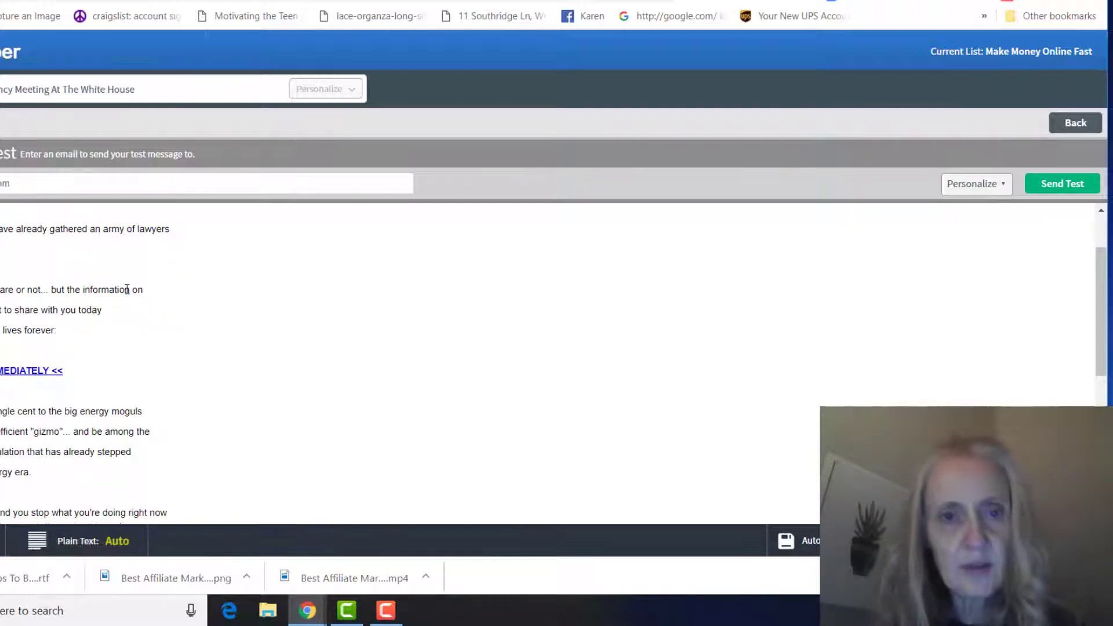
{"action": "scroll", "coordinate": [345, 317], "scroll_direction": "down", "scroll_amount": 4}
{"action": "scroll", "coordinate": [345, 317], "scroll_direction": "down", "scroll_amount": 4}
{"action": "scroll", "coordinate": [352, 318], "scroll_direction": "up", "scroll_amount": 8}
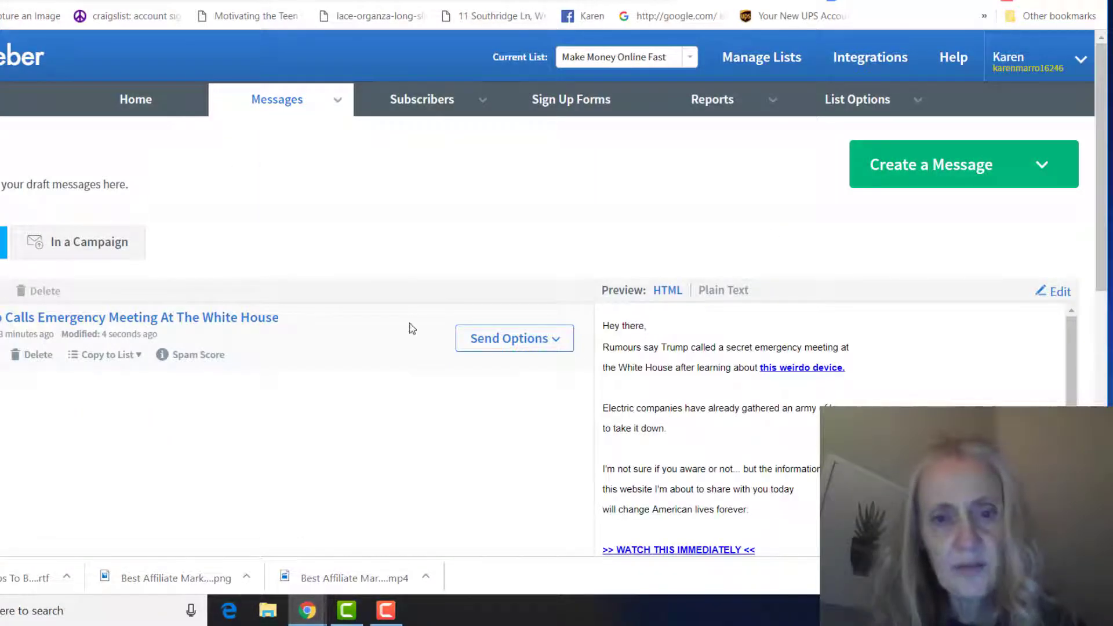
- Add the Trump Calls Emergency Meeting draft to the Legacy Follow Up Series as follow-up #1
{"action": "left_click", "coordinate": [523, 347]}
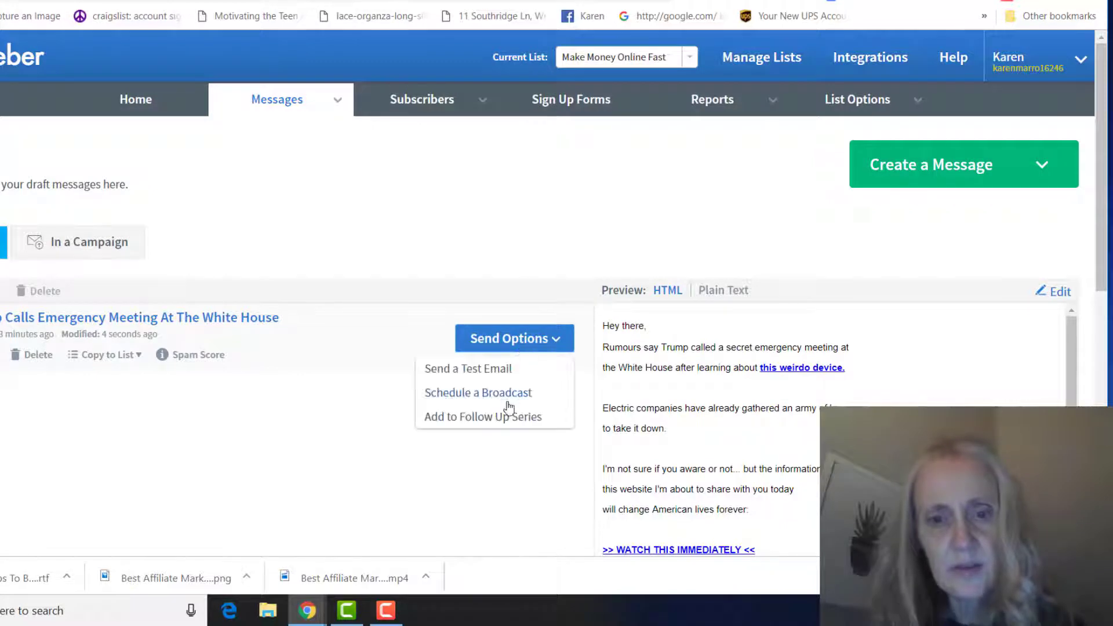
{"action": "left_click", "coordinate": [490, 420]}
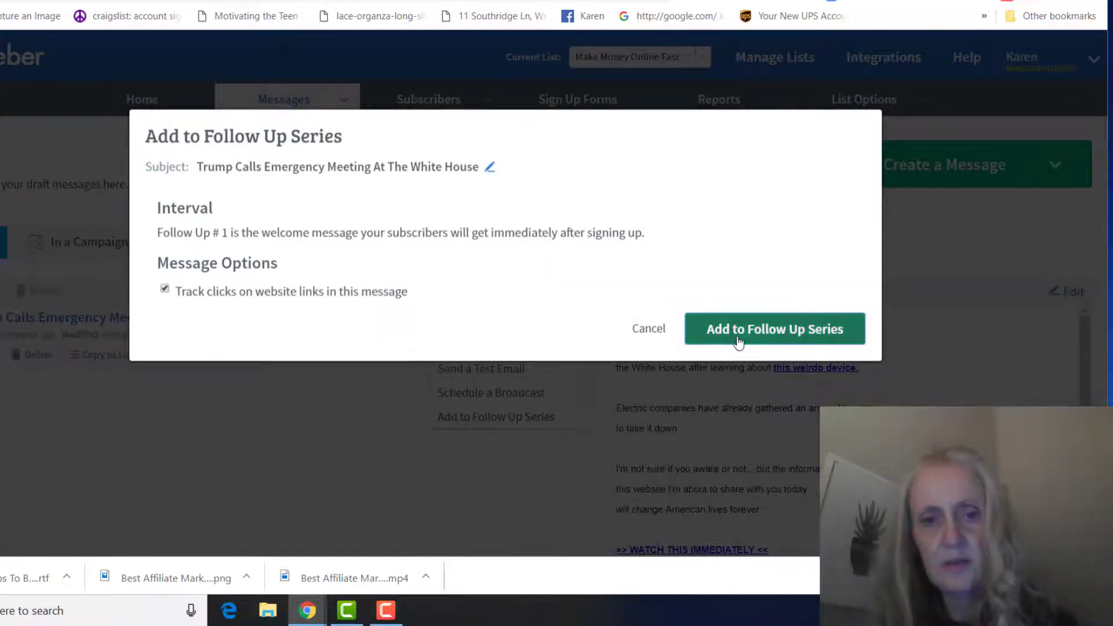
{"action": "left_click", "coordinate": [737, 340]}
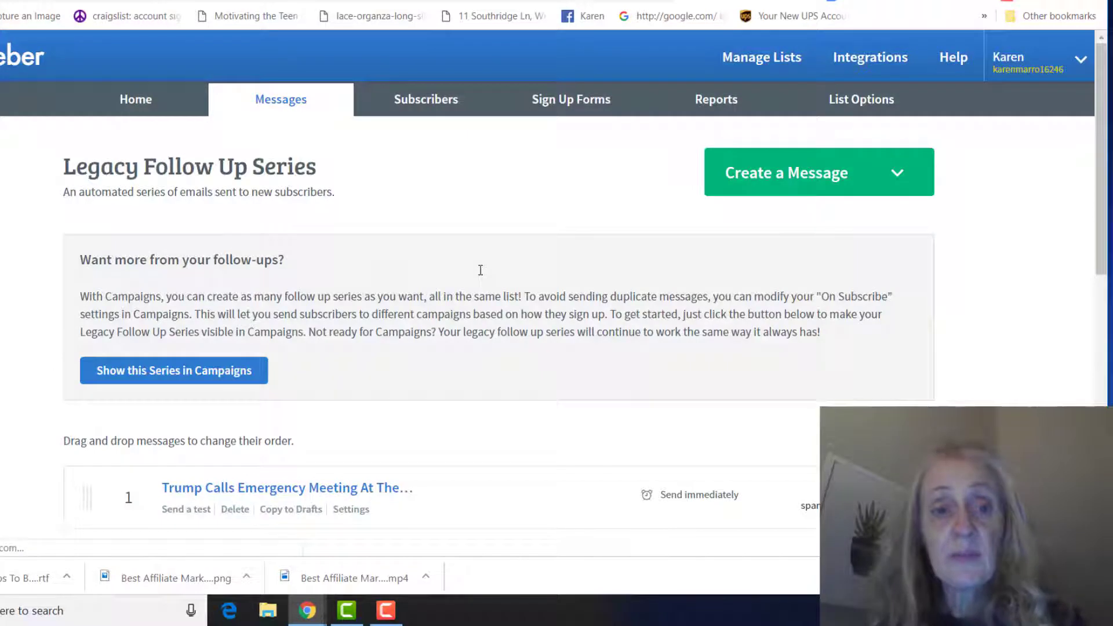
{"action": "mouse_move", "coordinate": [276, 112]}
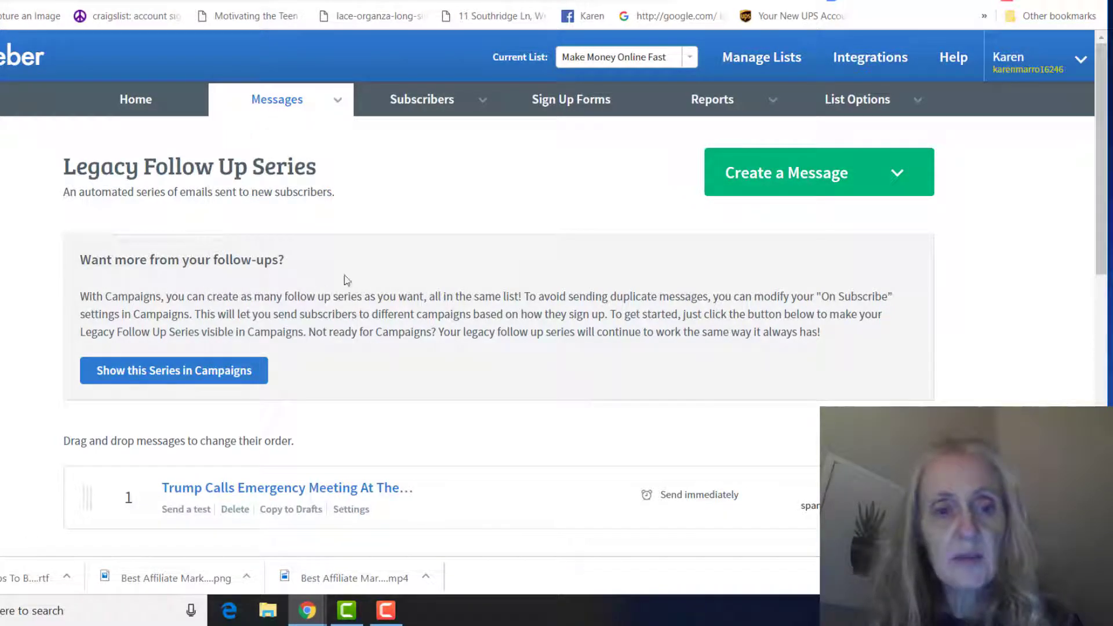
- Start a new drag-and-drop follow-up message and paste Swipe 2's second subject line as its subject
{"action": "left_click", "coordinate": [841, 191]}
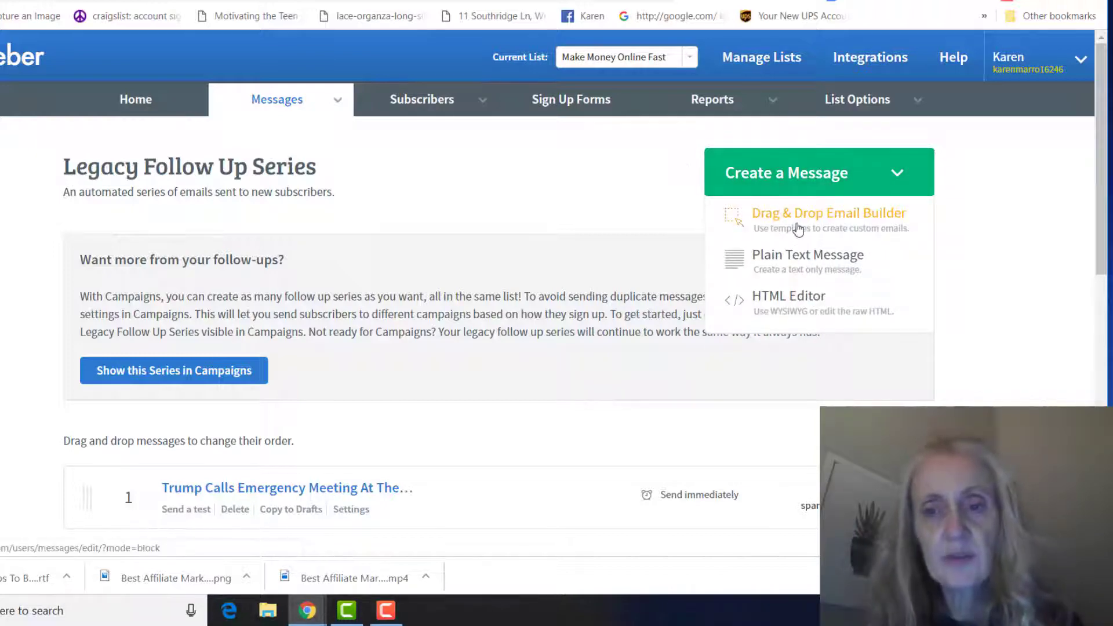
{"action": "left_click", "coordinate": [729, 227]}
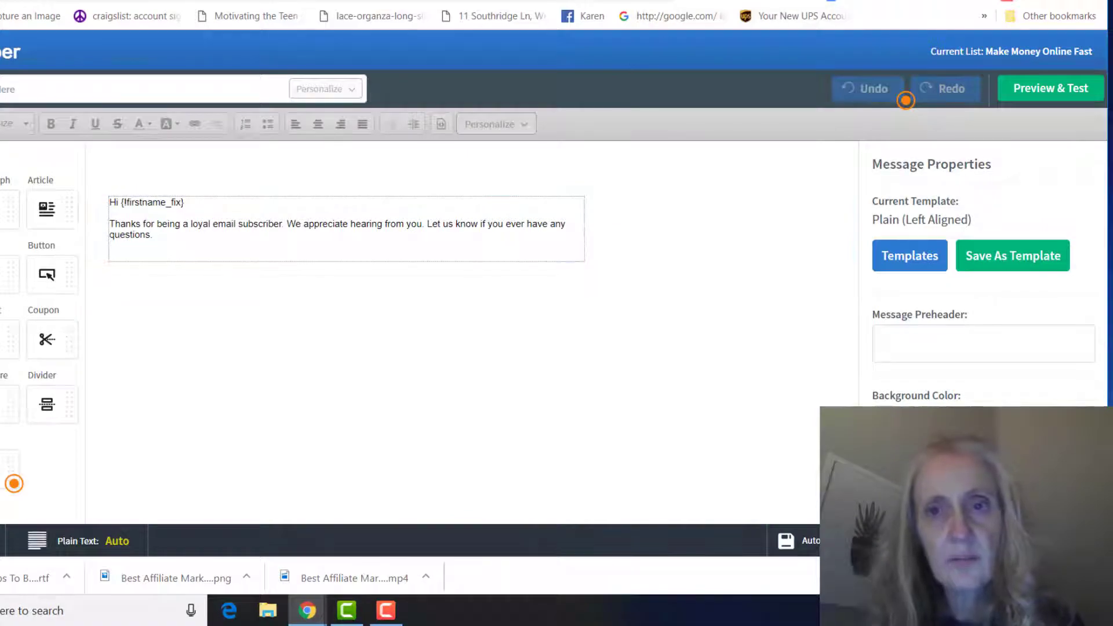
{"action": "key", "text": "ctrl+Tab"}
{"action": "scroll", "coordinate": [852, 170], "scroll_direction": "down", "scroll_amount": 5}
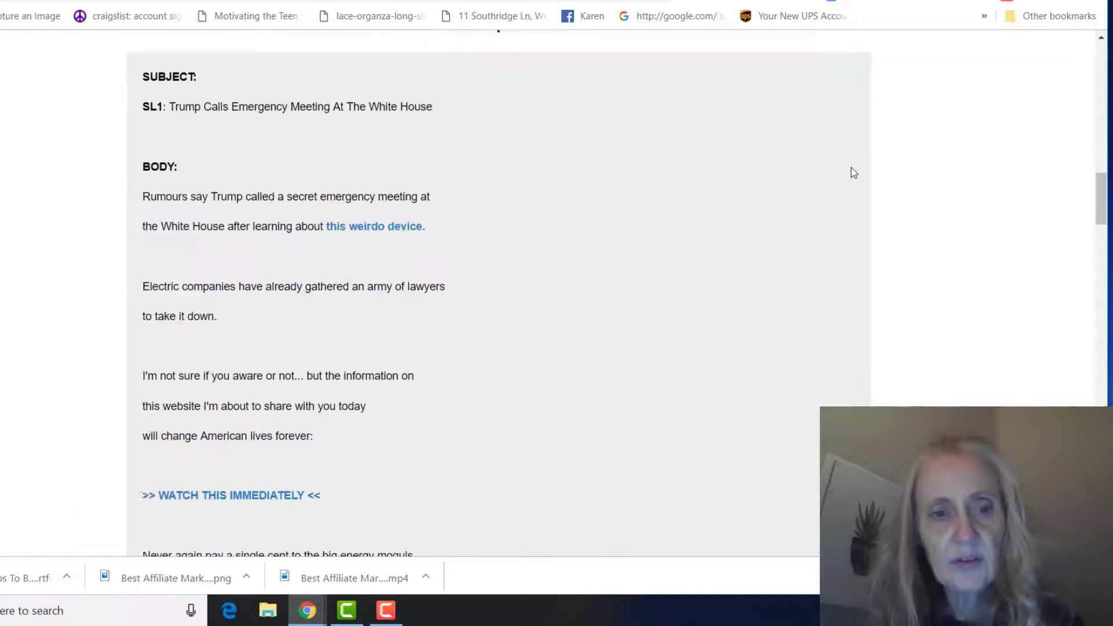
{"action": "scroll", "coordinate": [853, 172], "scroll_direction": "down", "scroll_amount": 12}
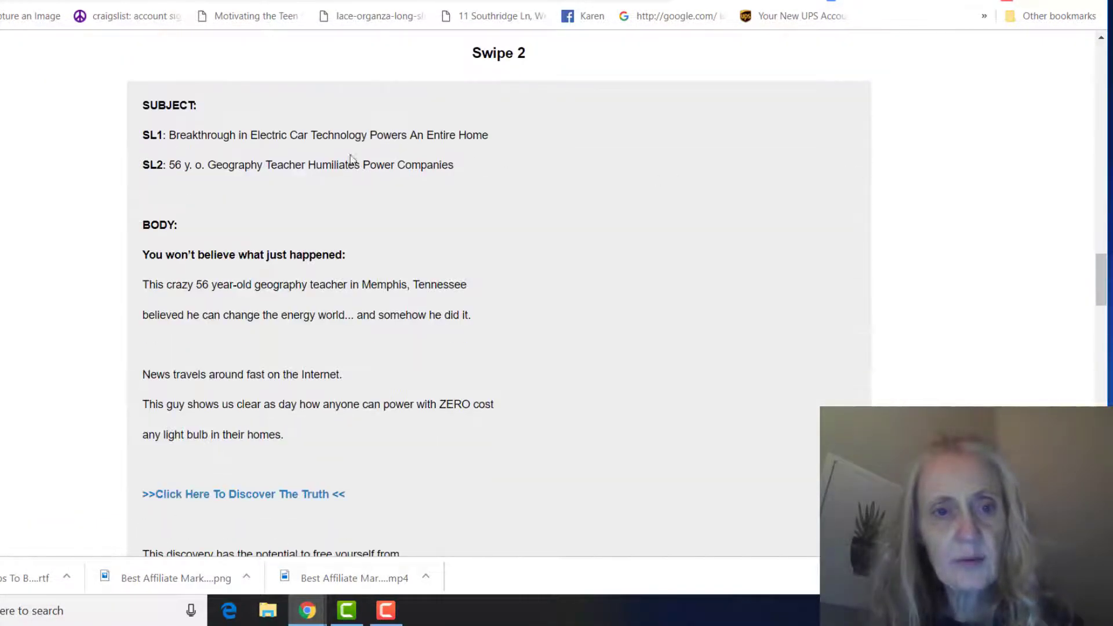
{"action": "left_click_drag", "start_coordinate": [171, 163], "coordinate": [429, 181]}
{"action": "key", "text": "ctrl+c"}
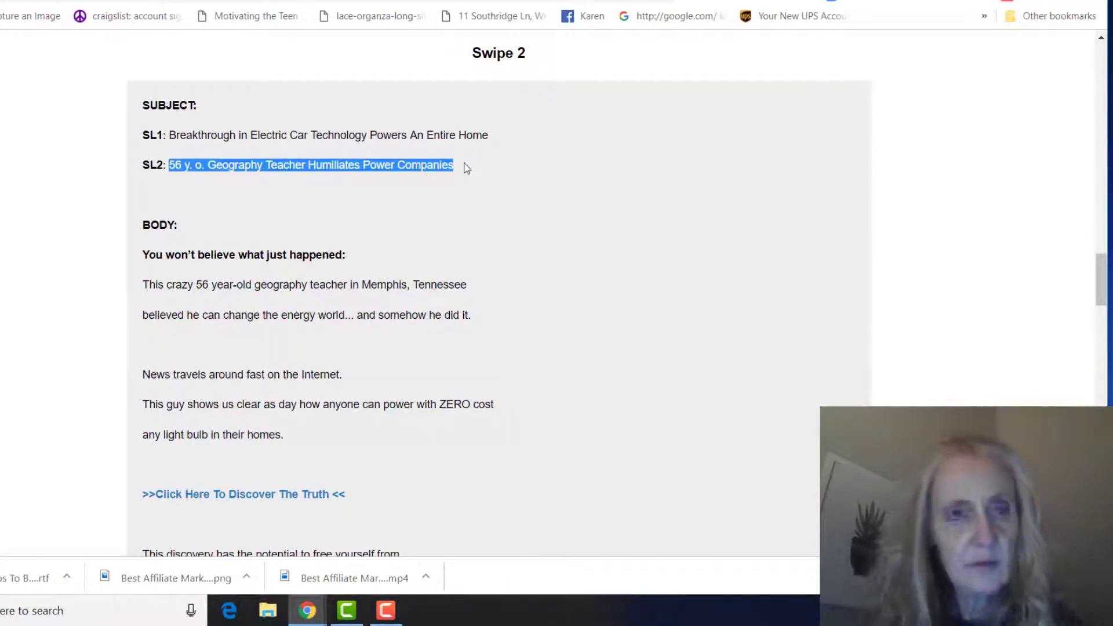
{"action": "key", "text": "ctrl+Tab"}
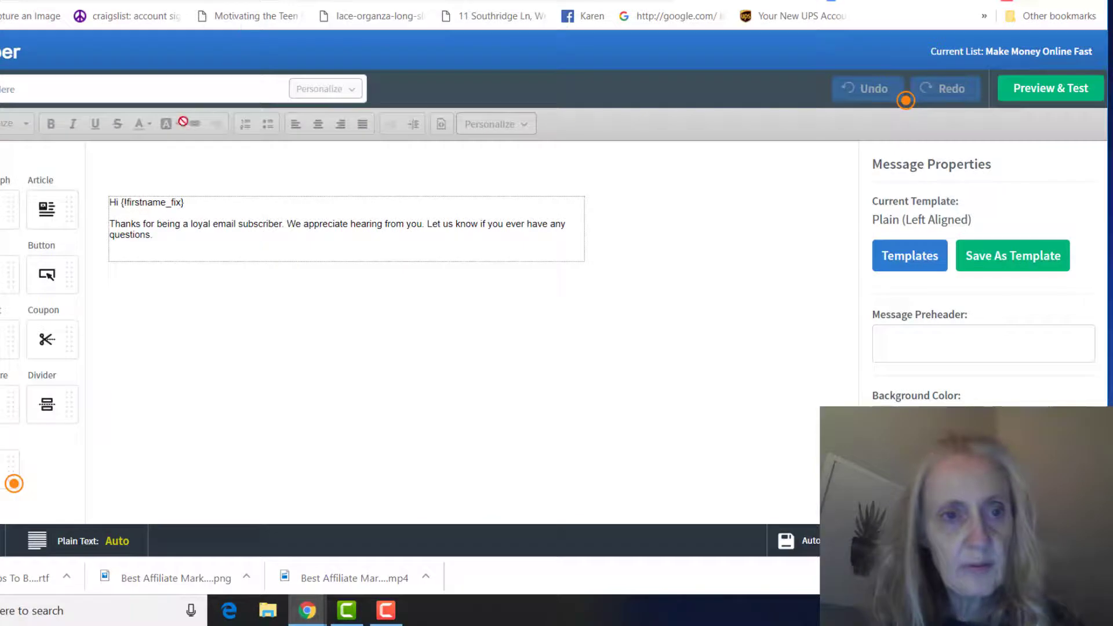
{"action": "left_click", "coordinate": [125, 86]}
{"action": "key", "text": "ctrl+v"}
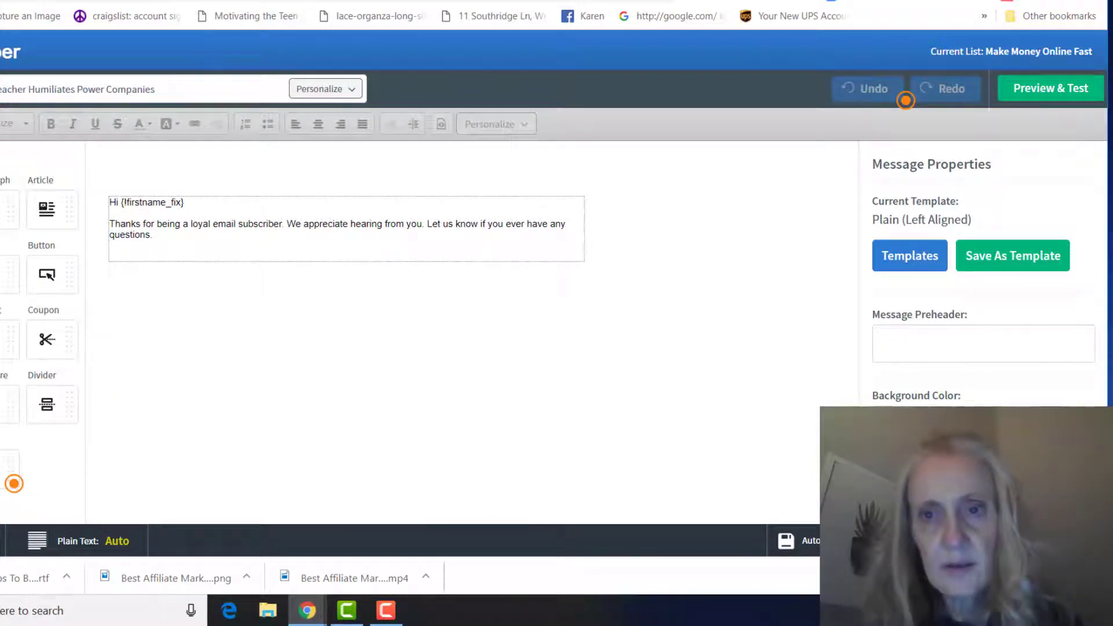
- Copy the Swipe 2 body text from the swipe page
{"action": "key", "text": "ctrl+shift+Tab"}
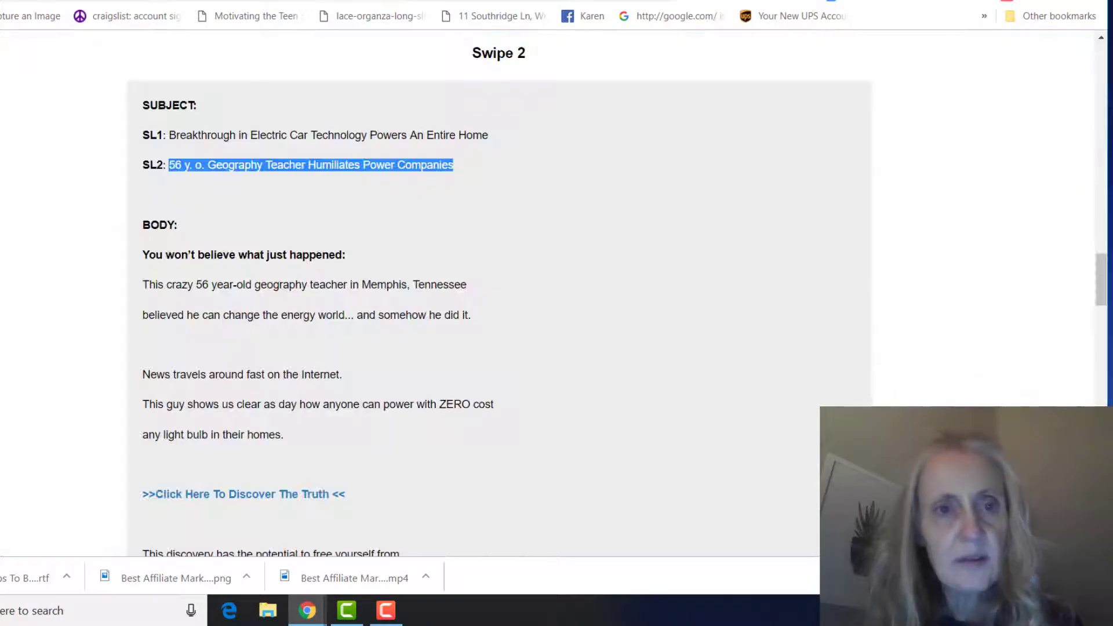
{"action": "key", "text": "ctrl+Tab"}
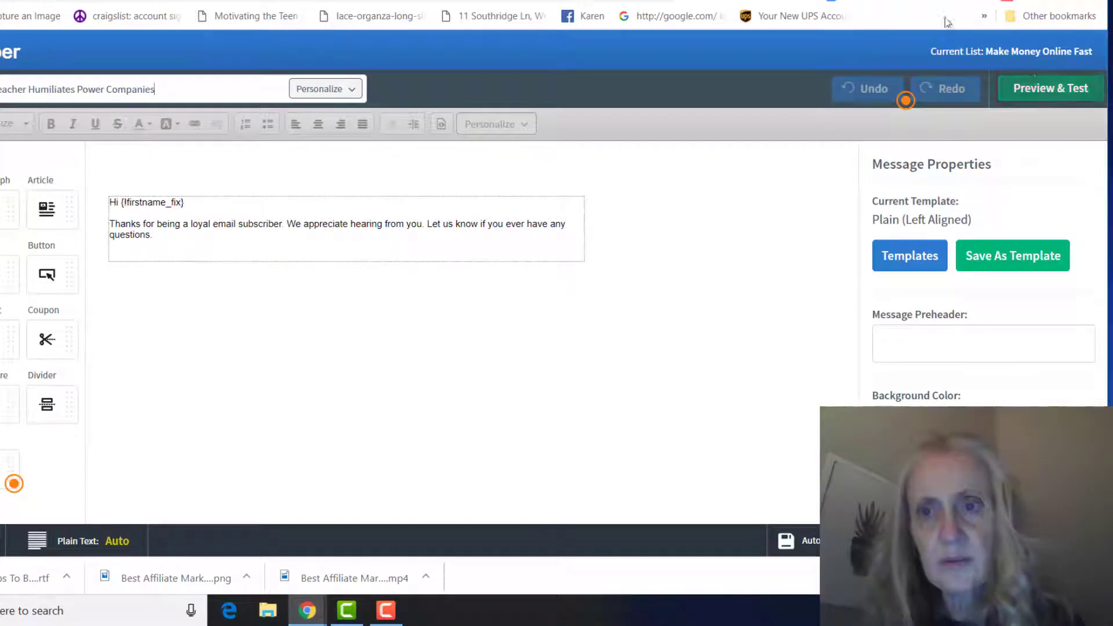
{"action": "key", "text": "ctrl+shift+Tab"}
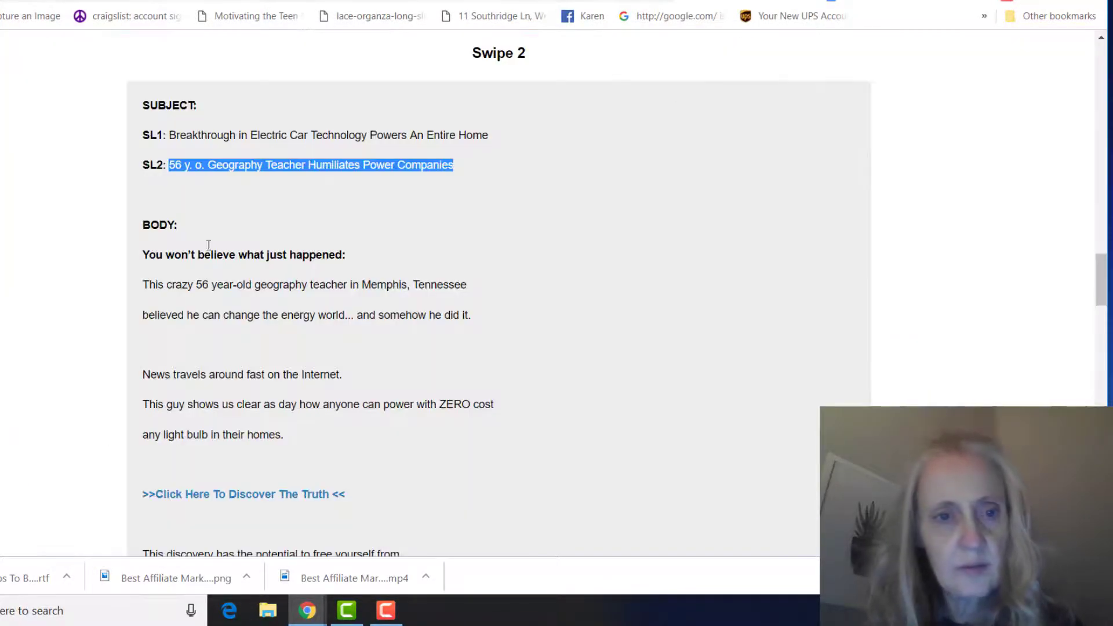
{"action": "left_click", "coordinate": [142, 254]}
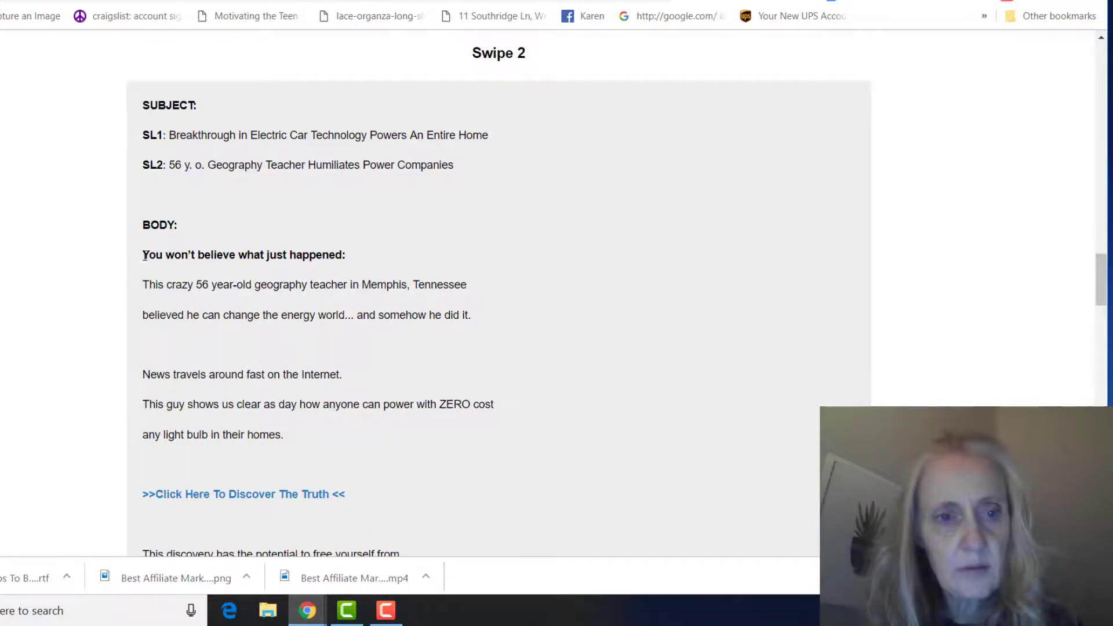
{"action": "left_click_drag", "start_coordinate": [142, 255], "coordinate": [326, 446]}
{"action": "scroll", "coordinate": [347, 371], "scroll_direction": "down", "scroll_amount": 5}
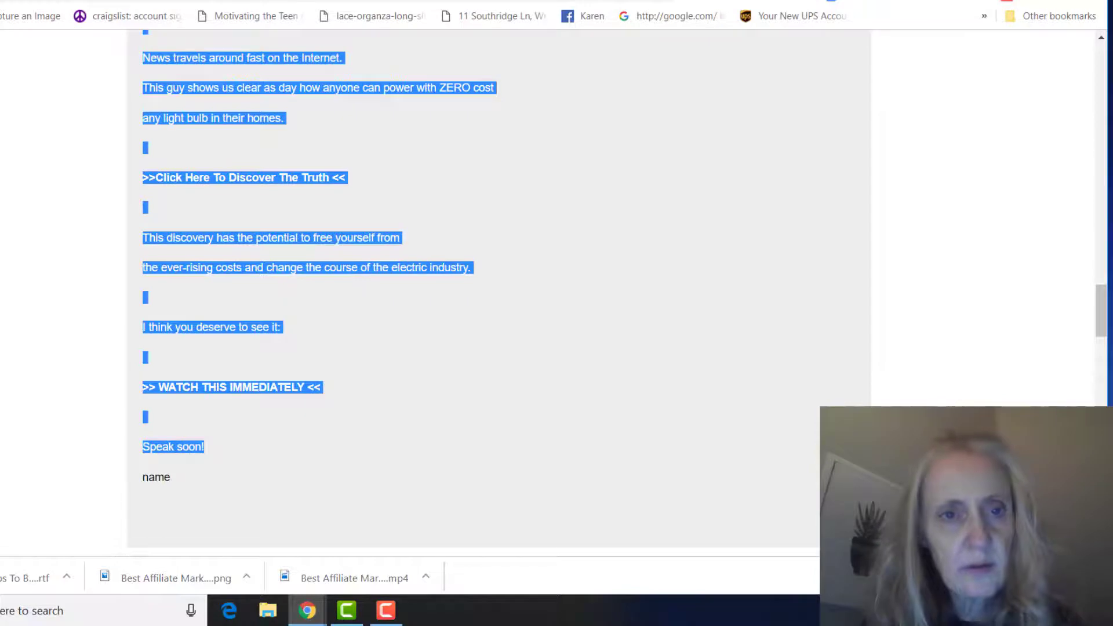
{"action": "key", "text": "ctrl+Tab"}
- Replace the placeholder text with the swipe body, ending it with '!' and the sender's first name
{"action": "left_click_drag", "start_coordinate": [198, 251], "coordinate": [106, 189]}
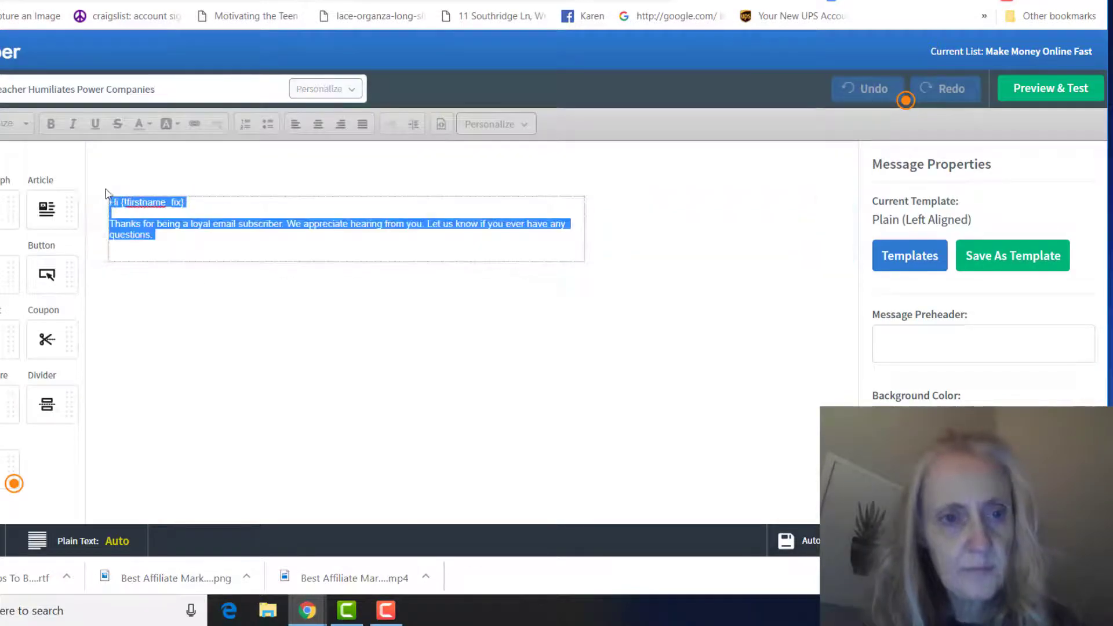
{"action": "key", "text": "Delete"}
{"action": "type", "text": "You won't believe what just happened: This crazy 56 year-old geography teacher in Memphis, Tennessee believed he can change the energy world... and somehow he did it.  News travels around fast on the Internet. This guy shows us clear as day how anyone can power with ZERO cost any light bulb in their homes.  >>Click Here To Discover The Truth <<  This discovery has the potential to free yourself from the ever-rising costs and change the course of the electric industry.  I think you deserve to see it:  >> WATCH THIS IMMEDIATELY <<  Speak soon"}
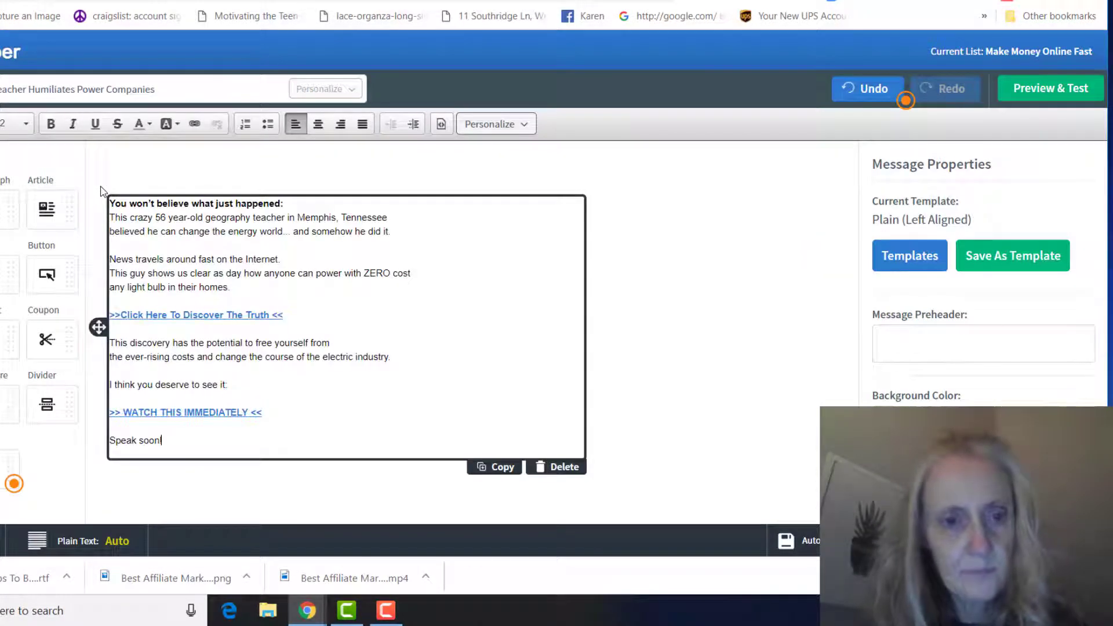
{"action": "type", "text": "!"}
{"action": "key", "text": "Return"}
{"action": "key", "text": "Return"}
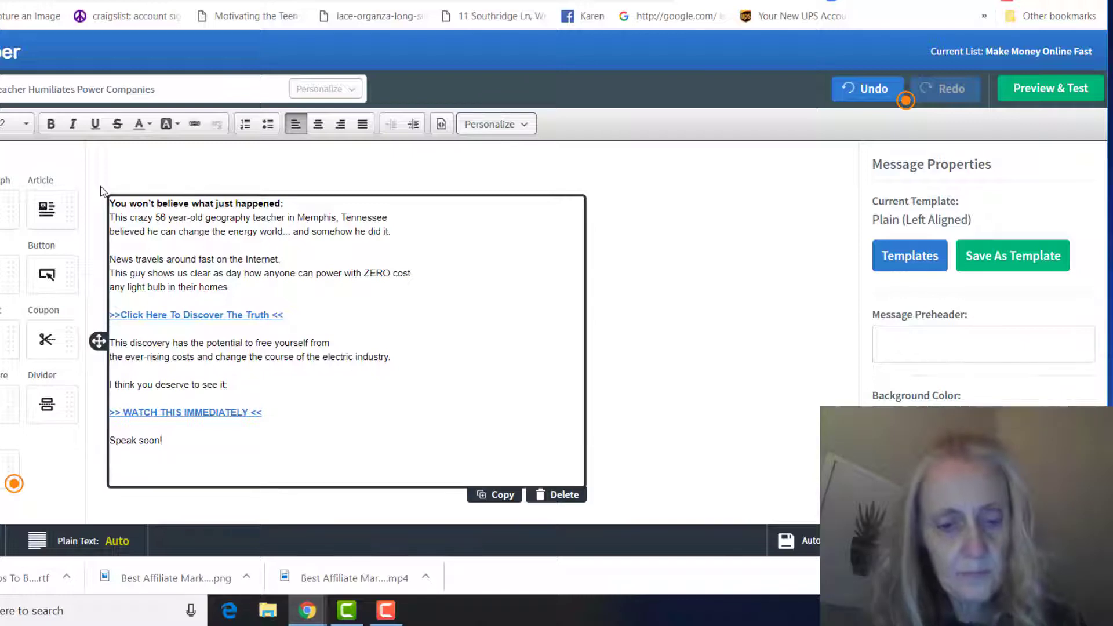
{"action": "type", "text": "Kar"}
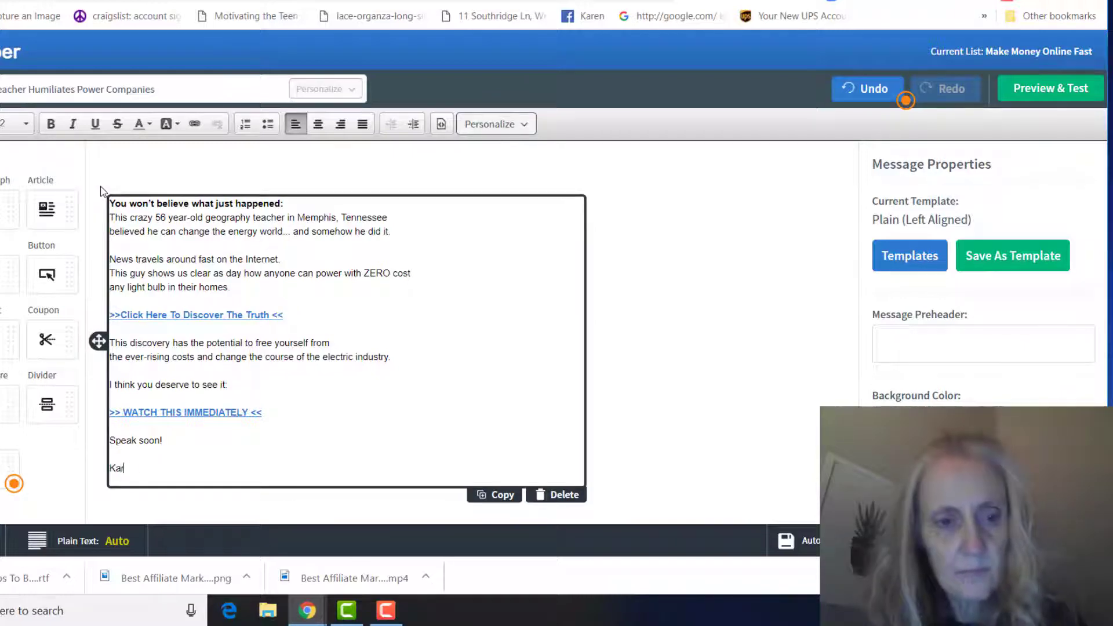
{"action": "type", "text": "en Marrow"}
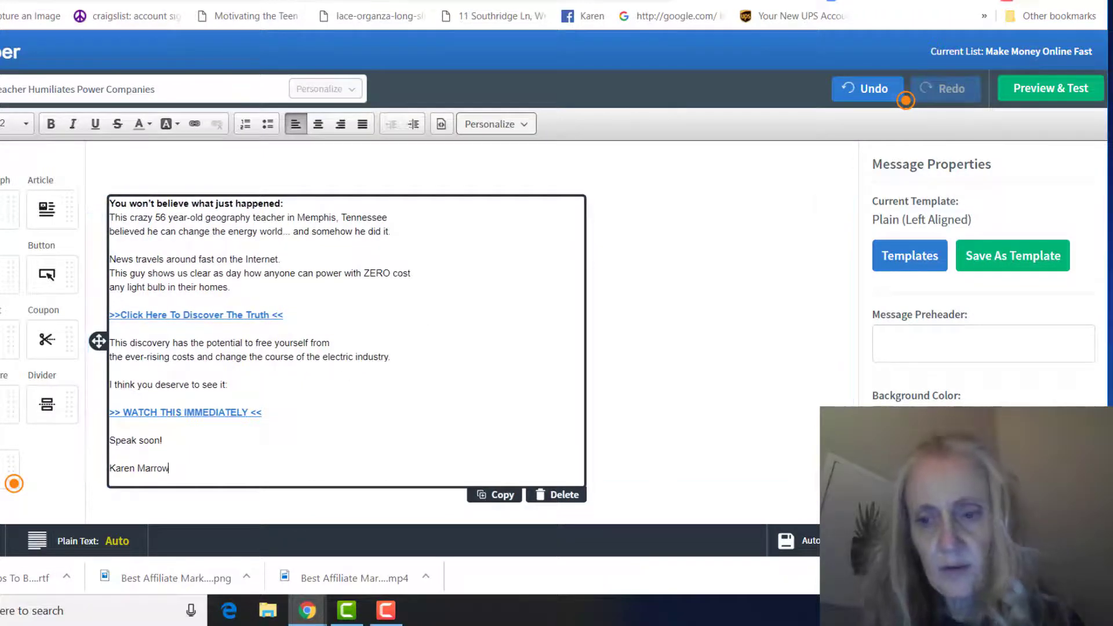
{"action": "left_click", "coordinate": [575, 192]}
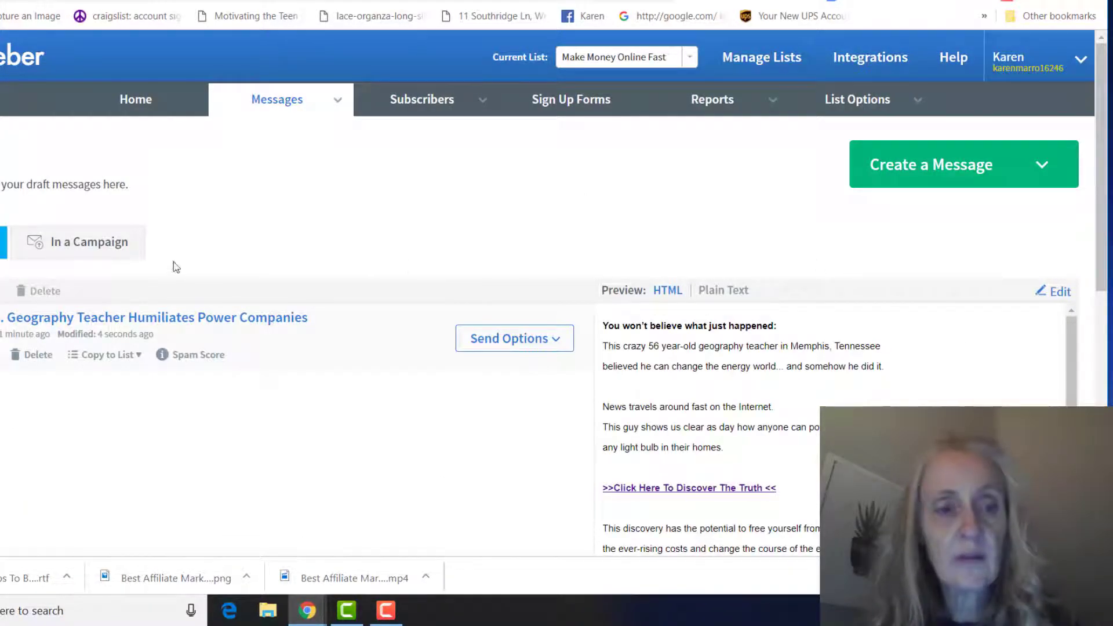
- Add the Geography Teacher email to the follow-up series as #2, keeping the 1-day interval
{"action": "left_click", "coordinate": [537, 345]}
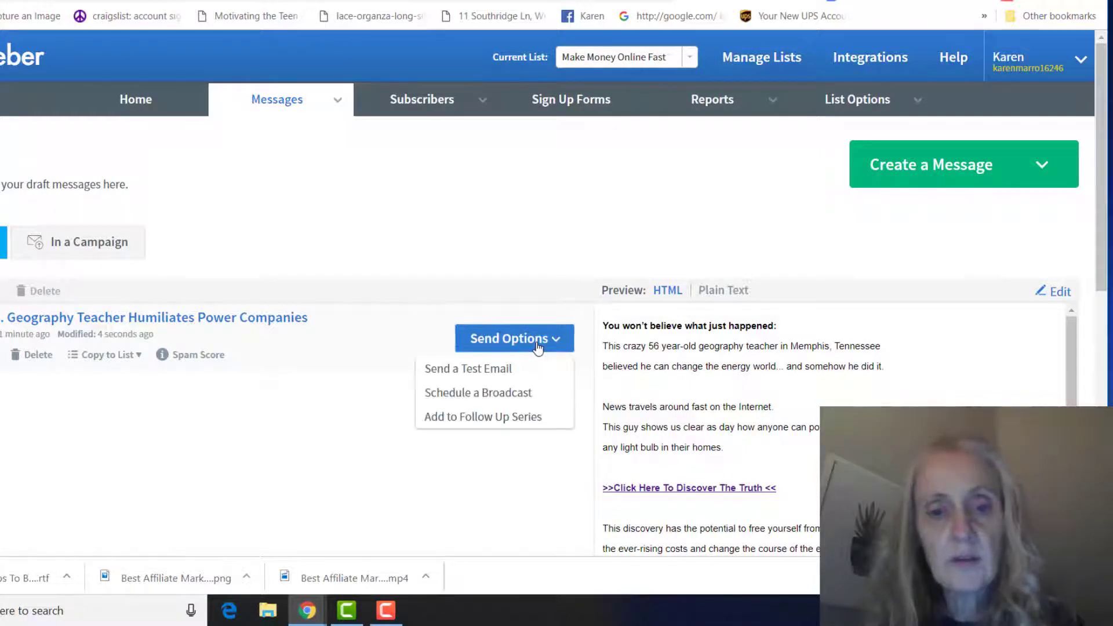
{"action": "left_click", "coordinate": [491, 421]}
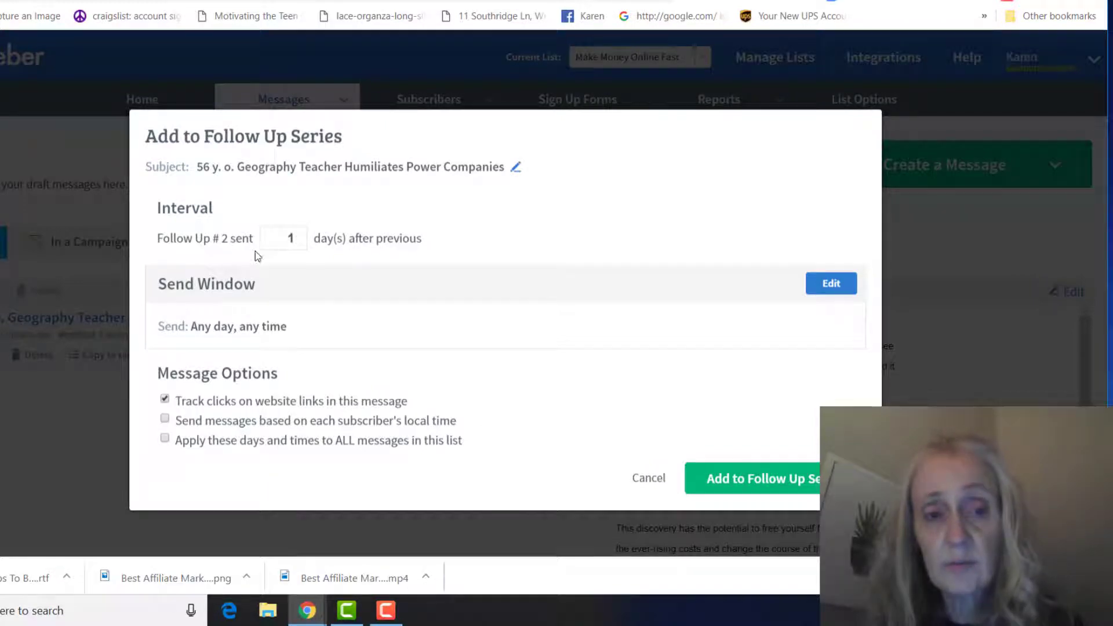
{"action": "left_click", "coordinate": [299, 235]}
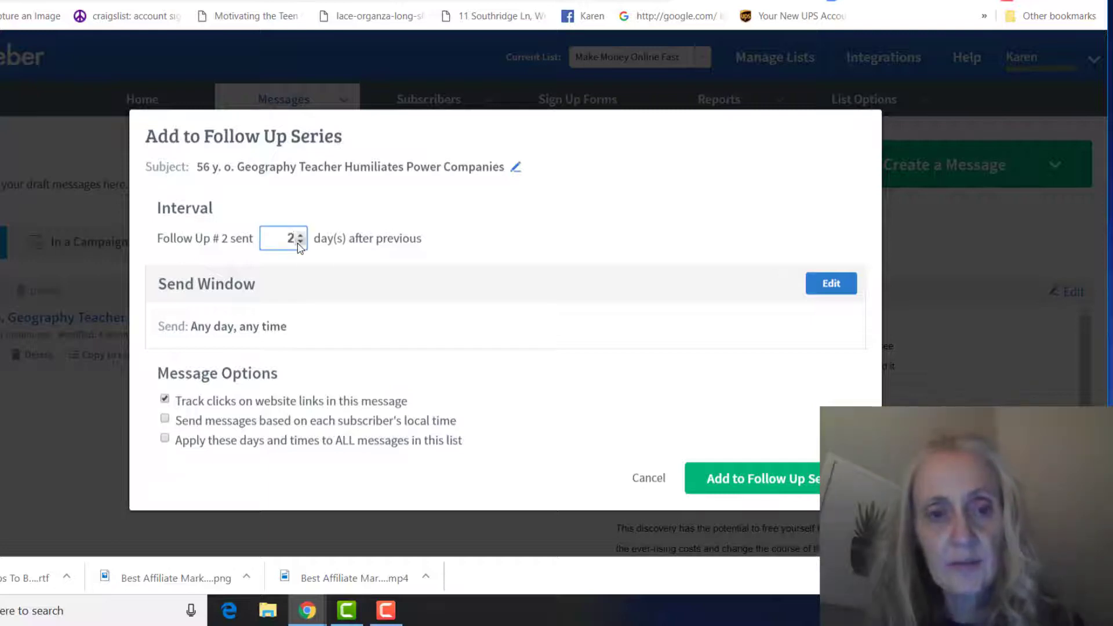
{"action": "left_click", "coordinate": [300, 242]}
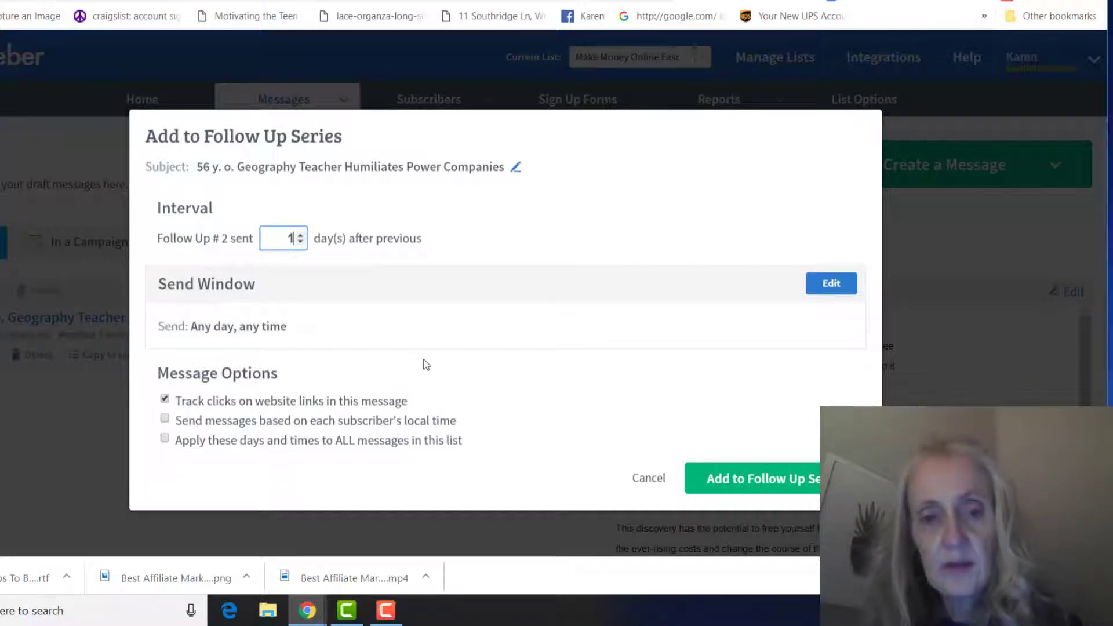
{"action": "left_click", "coordinate": [732, 480]}
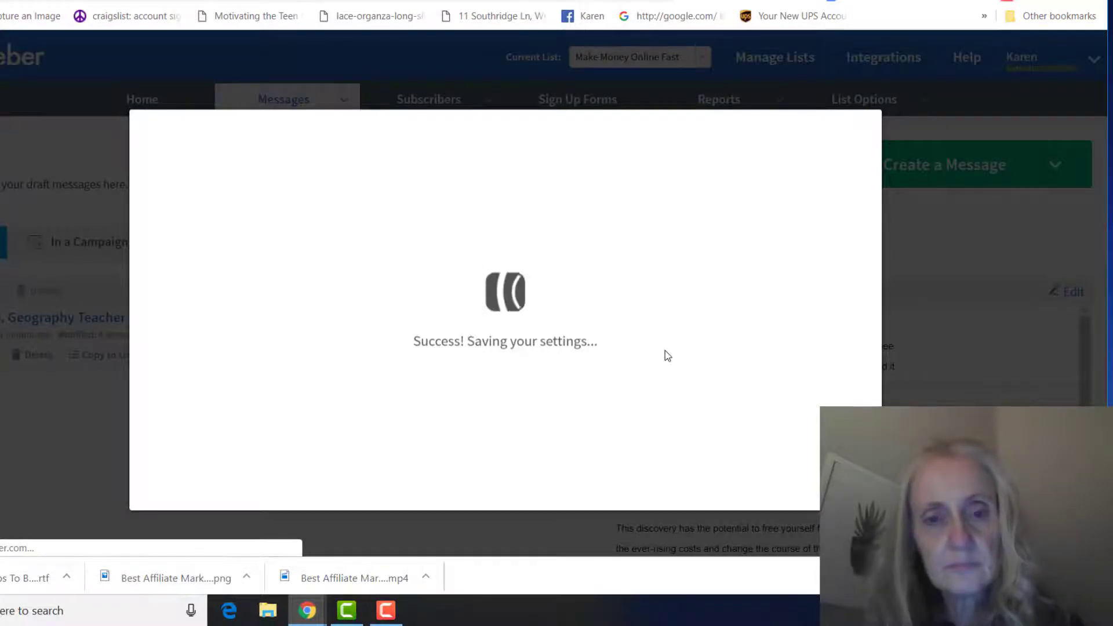
{"action": "scroll", "coordinate": [701, 353], "scroll_direction": "down", "scroll_amount": 8}
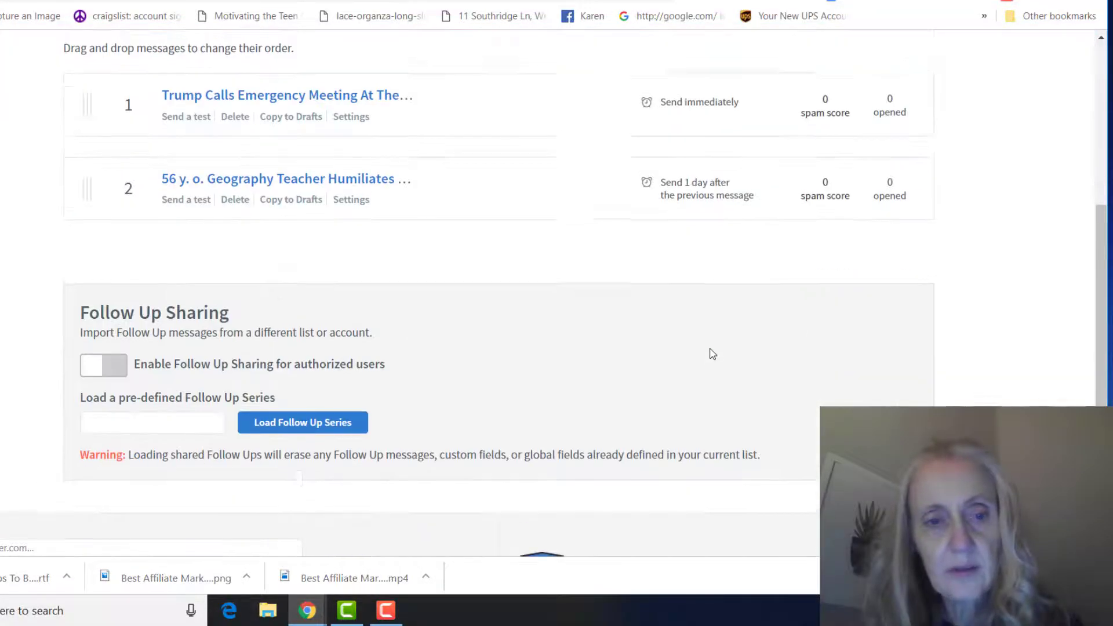
{"action": "scroll", "coordinate": [710, 353], "scroll_direction": "up", "scroll_amount": 1}
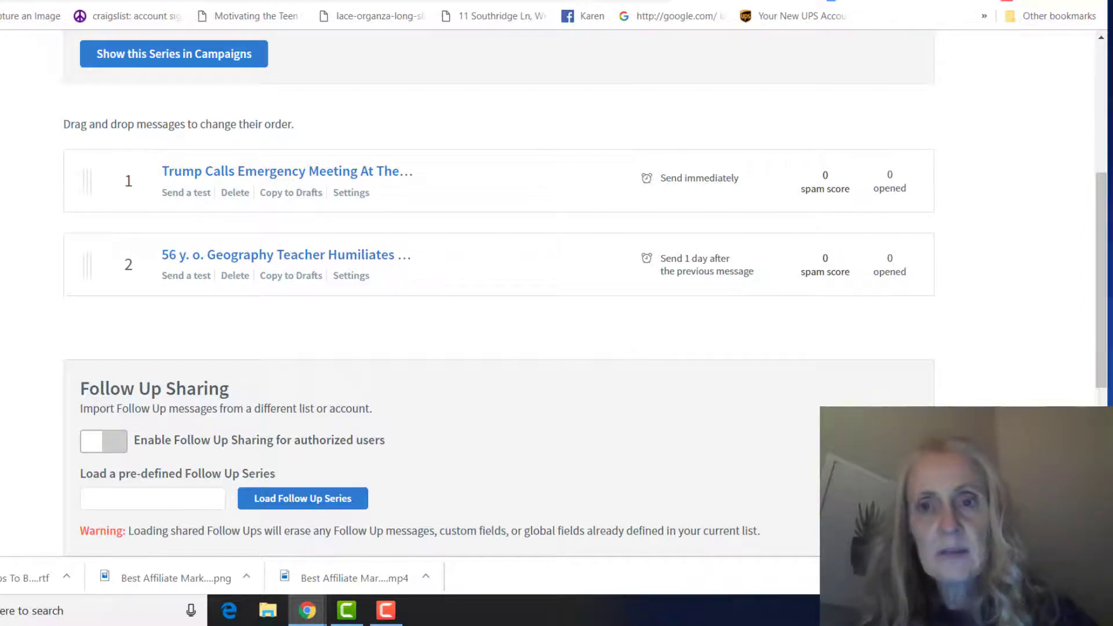
{"action": "key", "text": "ctrl+Tab"}
{"action": "scroll", "coordinate": [737, 151], "scroll_direction": "down", "scroll_amount": 10}
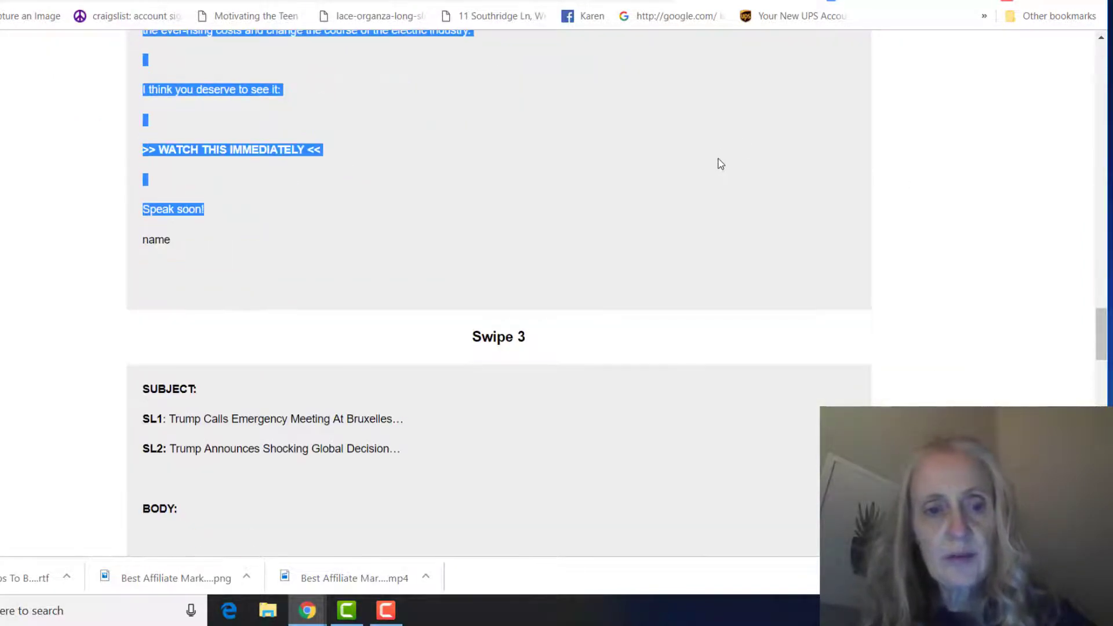
{"action": "scroll", "coordinate": [720, 165], "scroll_direction": "down", "scroll_amount": 18}
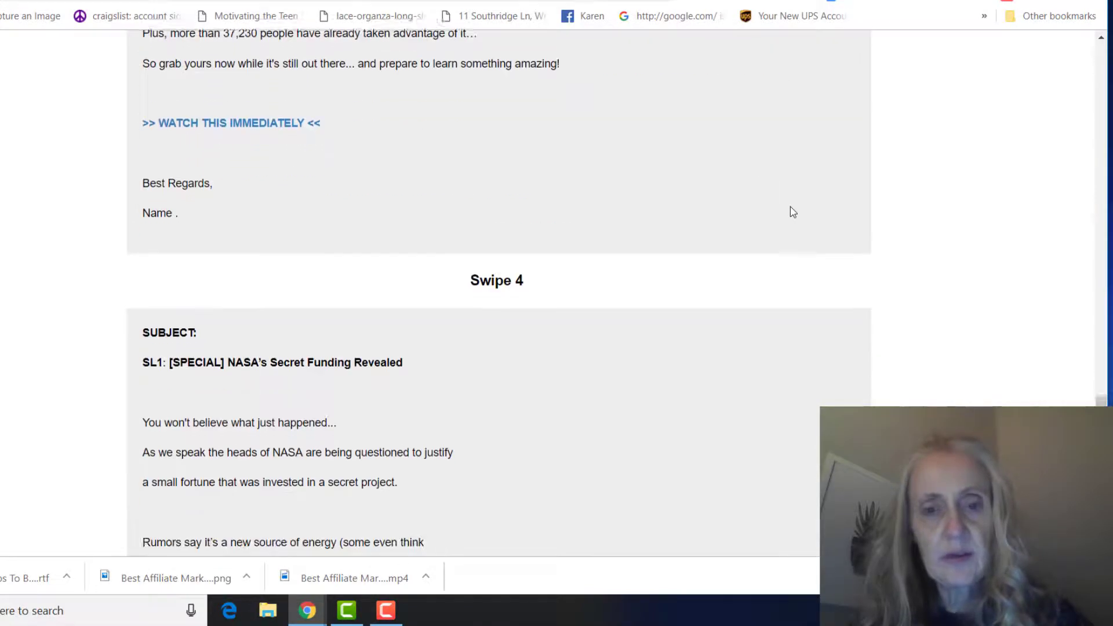
{"action": "scroll", "coordinate": [793, 213], "scroll_direction": "down", "scroll_amount": 7}
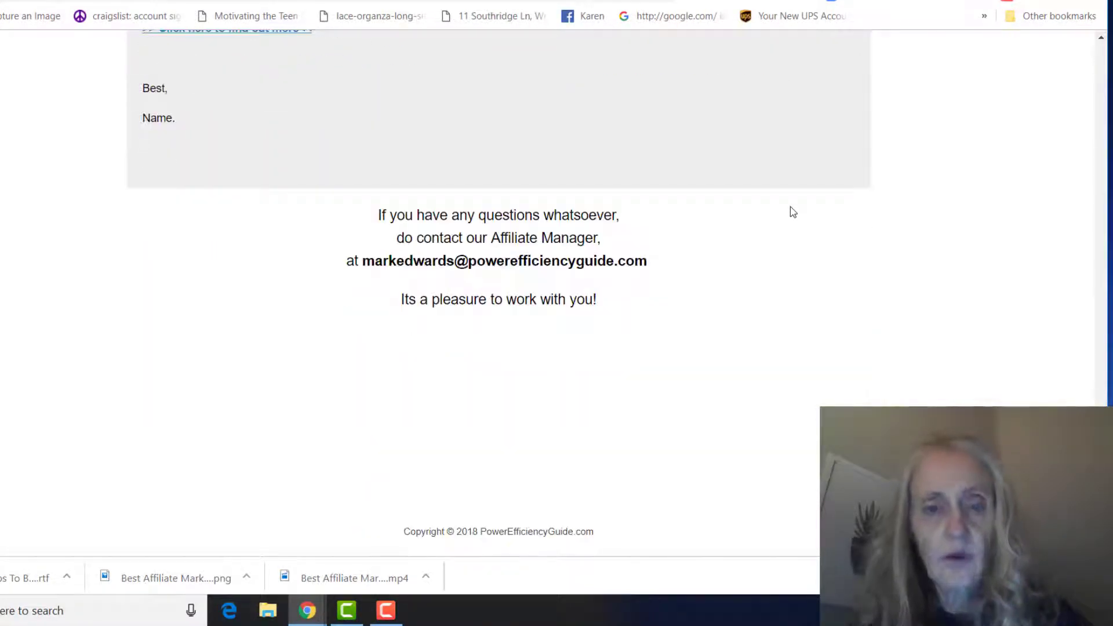
{"action": "scroll", "coordinate": [792, 212], "scroll_direction": "up", "scroll_amount": 10}
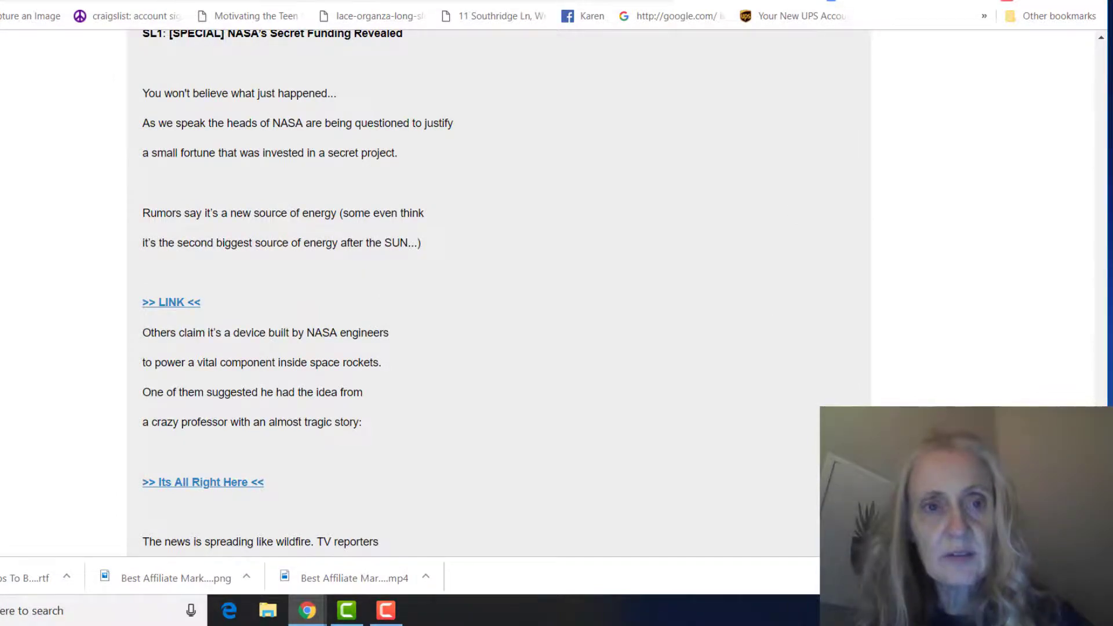
{"action": "left_click", "coordinate": [290, 2]}
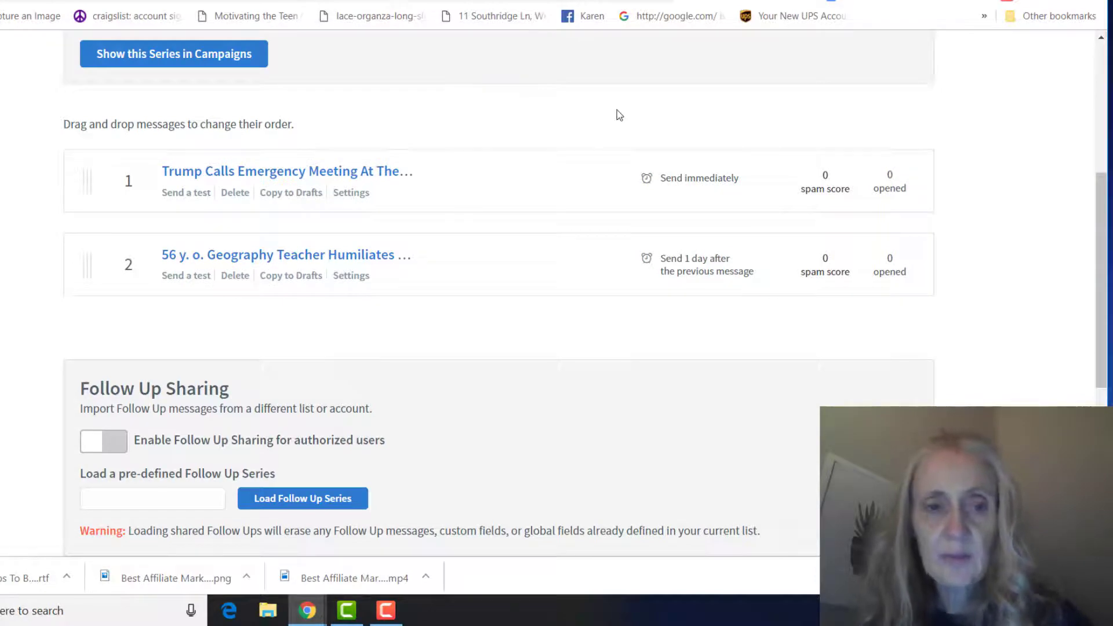
{"action": "scroll", "coordinate": [619, 114], "scroll_direction": "up", "scroll_amount": 1}
- Switch the current list to Make Money Online Today and open its Patent pending software follow-up
{"action": "scroll", "coordinate": [619, 115], "scroll_direction": "up", "scroll_amount": 5}
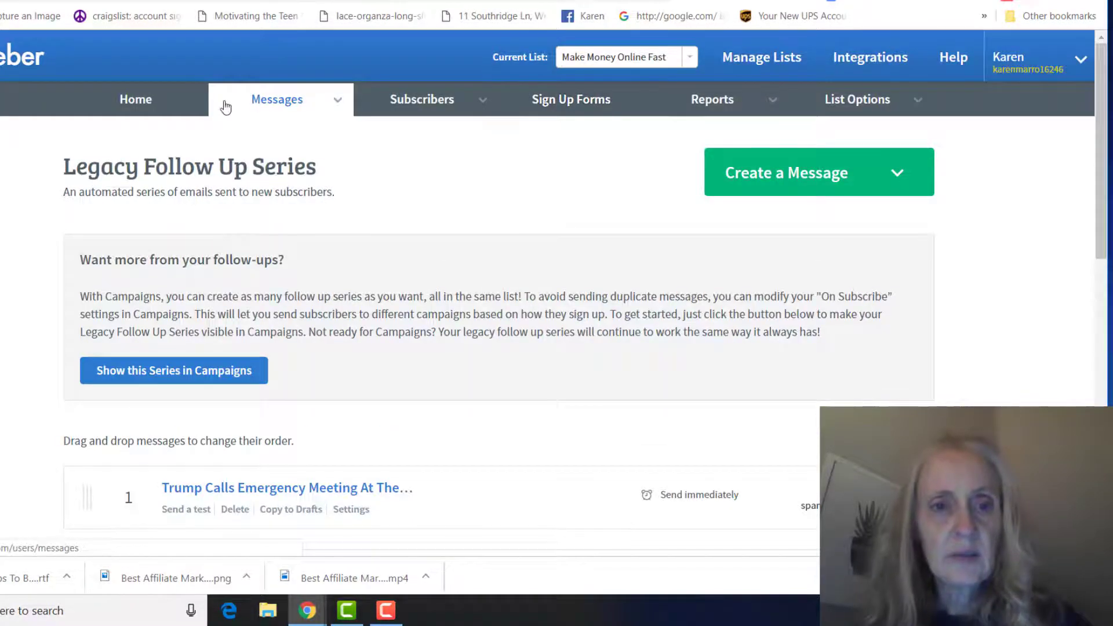
{"action": "mouse_move", "coordinate": [266, 99]}
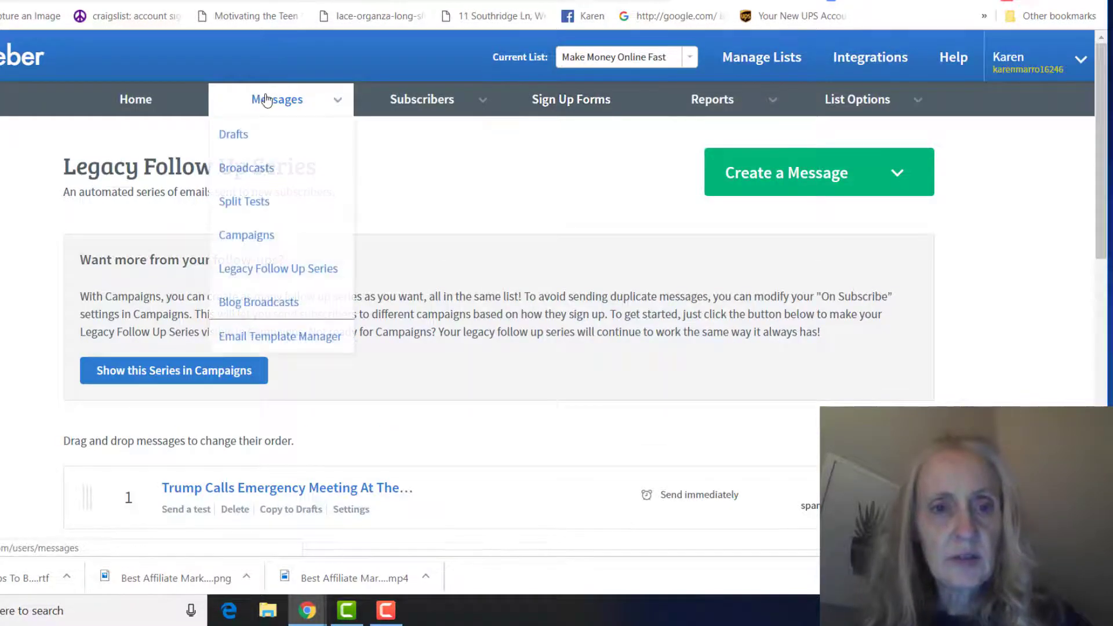
{"action": "left_click", "coordinate": [691, 60]}
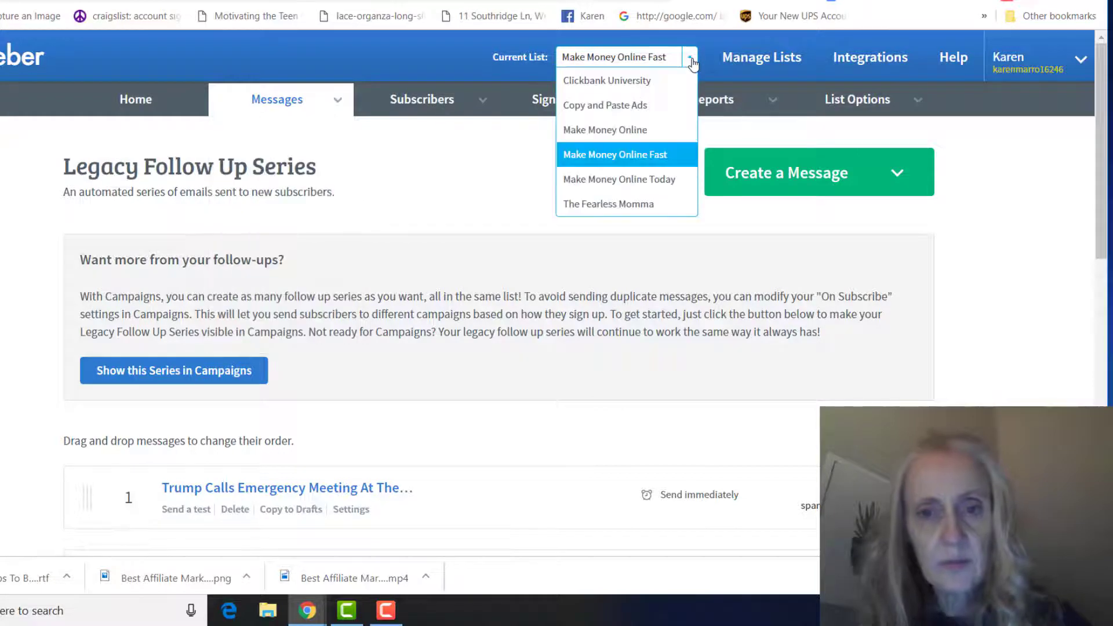
{"action": "left_click", "coordinate": [629, 180]}
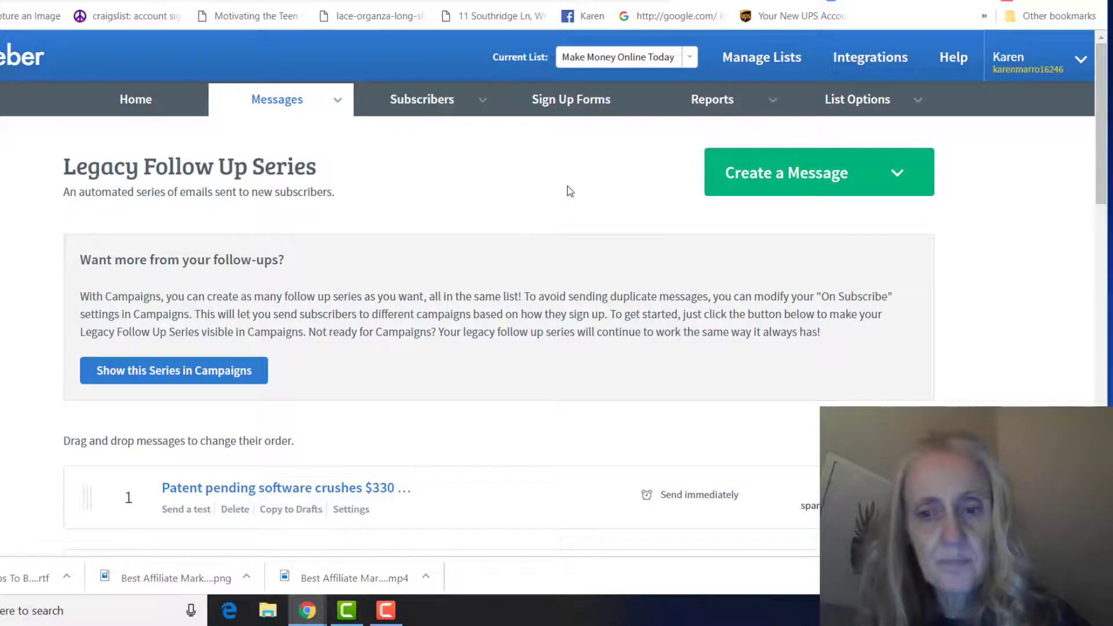
{"action": "scroll", "coordinate": [568, 193], "scroll_direction": "down", "scroll_amount": 4}
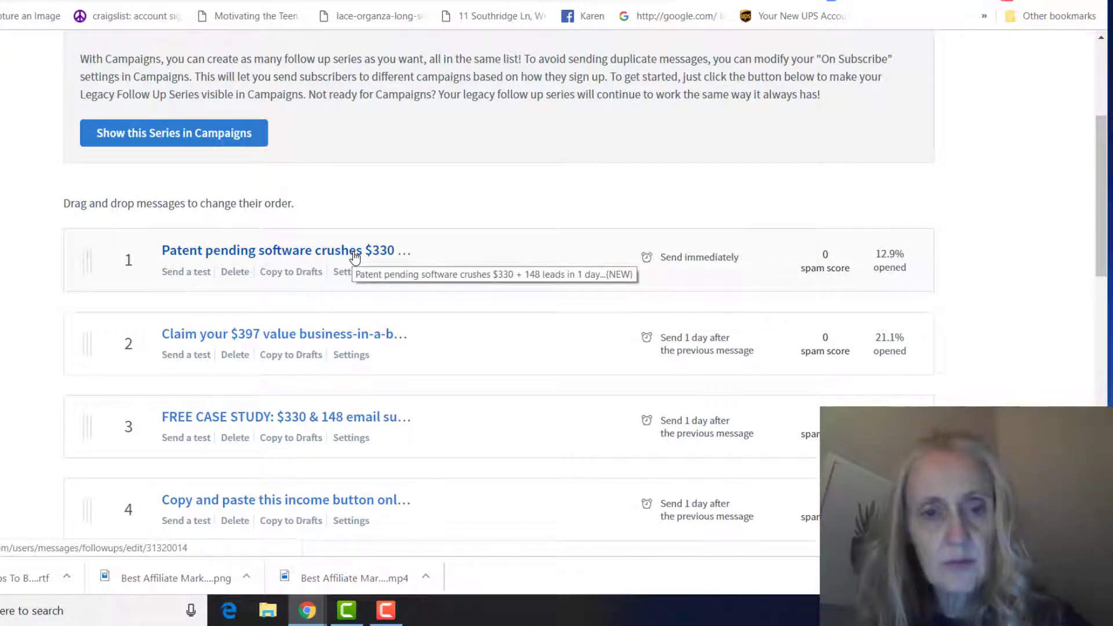
{"action": "left_click", "coordinate": [756, 238]}
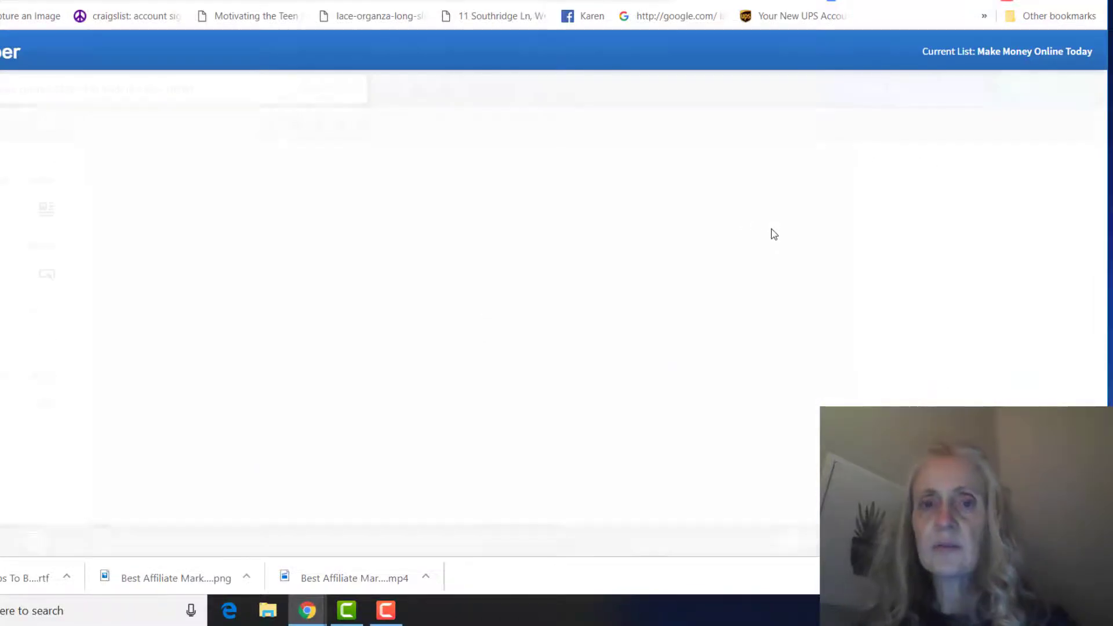
{"action": "scroll", "coordinate": [795, 234], "scroll_direction": "down", "scroll_amount": 3}
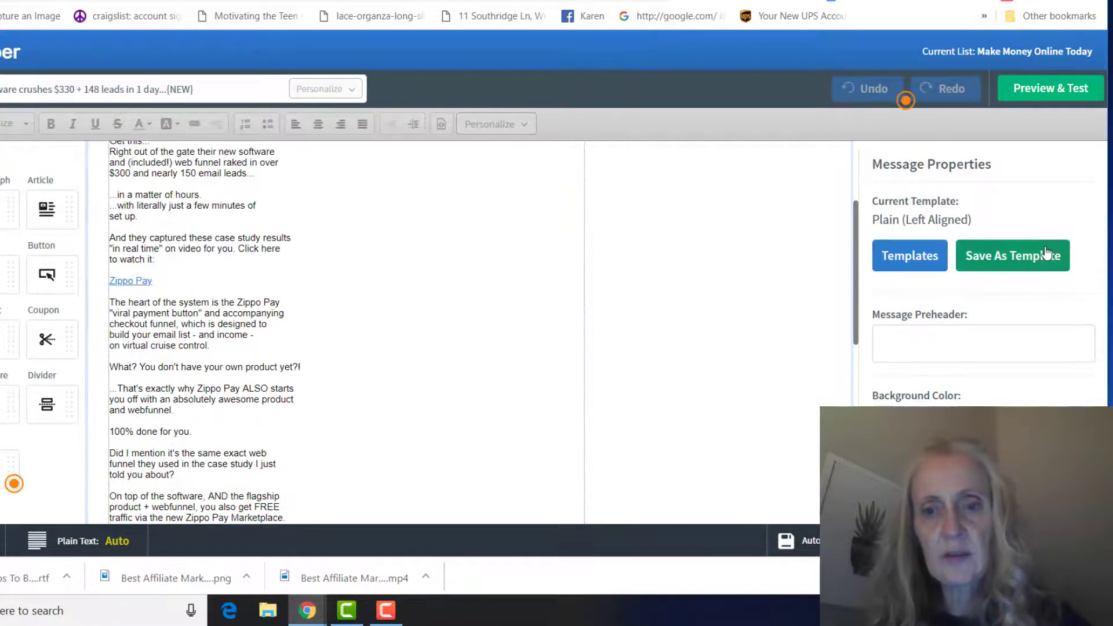
{"action": "scroll", "coordinate": [683, 330], "scroll_direction": "down", "scroll_amount": 10}
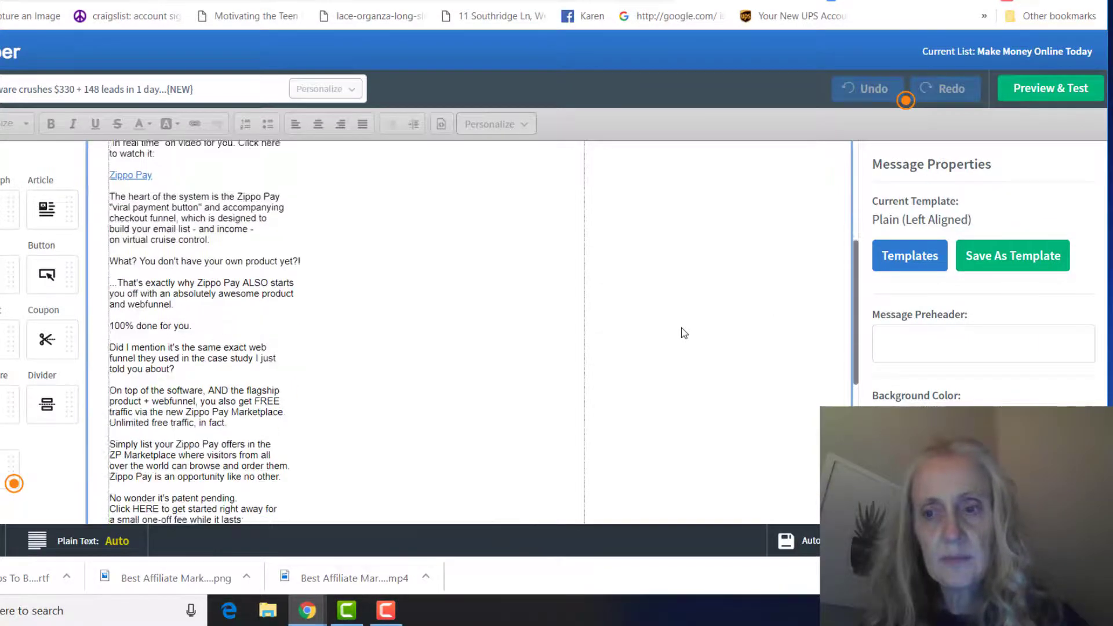
{"action": "scroll", "coordinate": [529, 325], "scroll_direction": "down", "scroll_amount": 1}
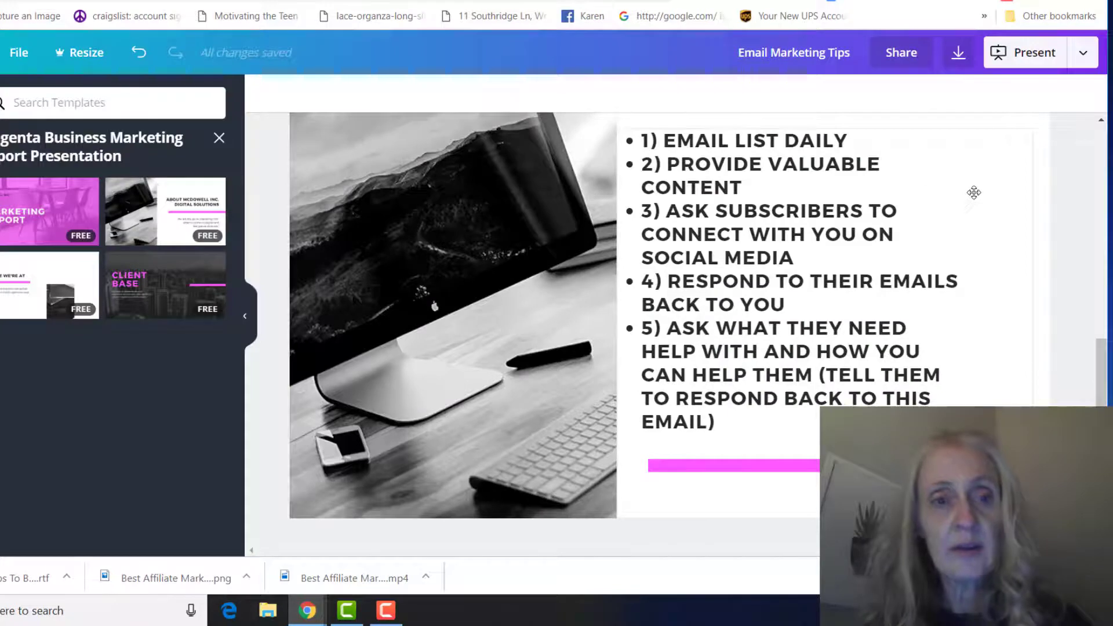
- Scroll to page 2 and collapse the template side panel to enlarge the five-tip slide
{"action": "scroll", "coordinate": [980, 193], "scroll_direction": "up", "scroll_amount": 2}
{"action": "scroll", "coordinate": [975, 198], "scroll_direction": "down", "scroll_amount": 2}
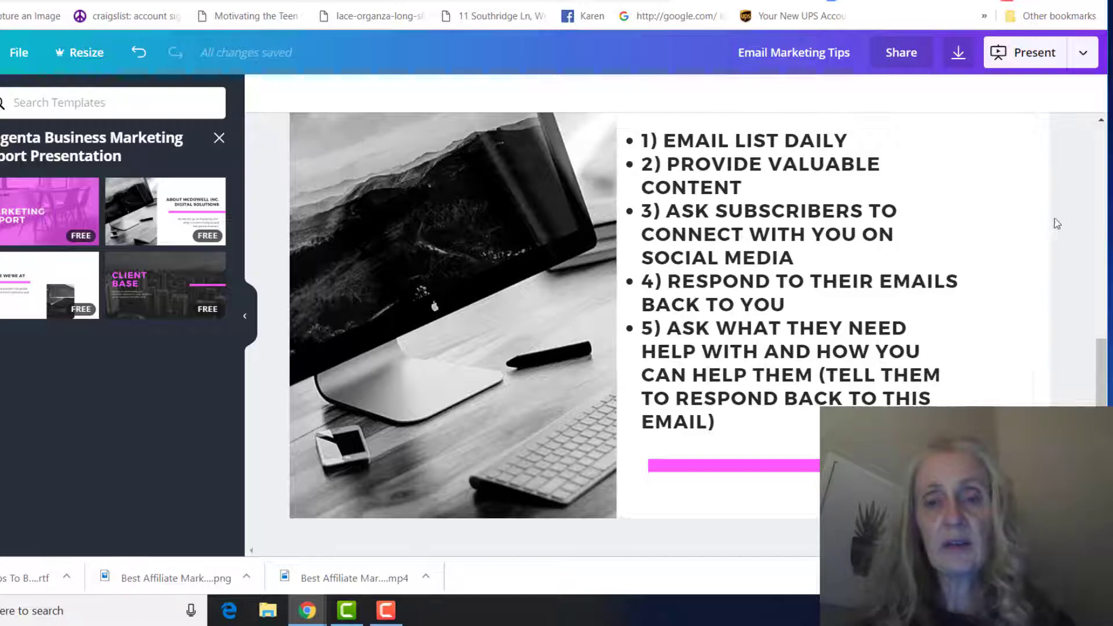
{"action": "left_click", "coordinate": [245, 321]}
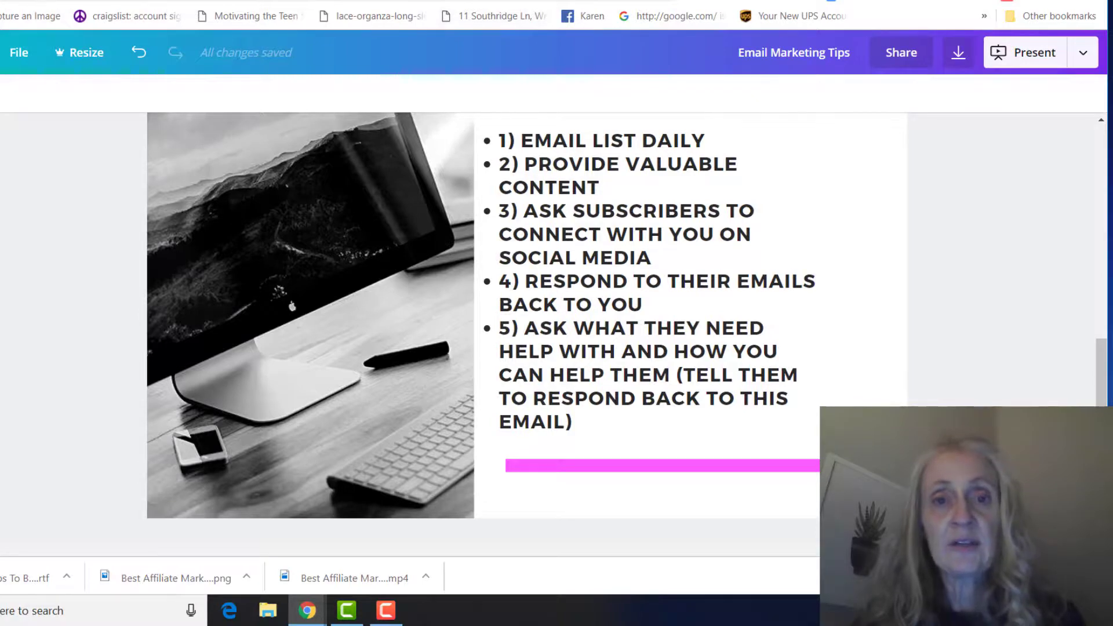
- Switch to the YouTube channel home page tab showing 2,844 subscribers
{"action": "key", "text": "ctrl+Tab"}
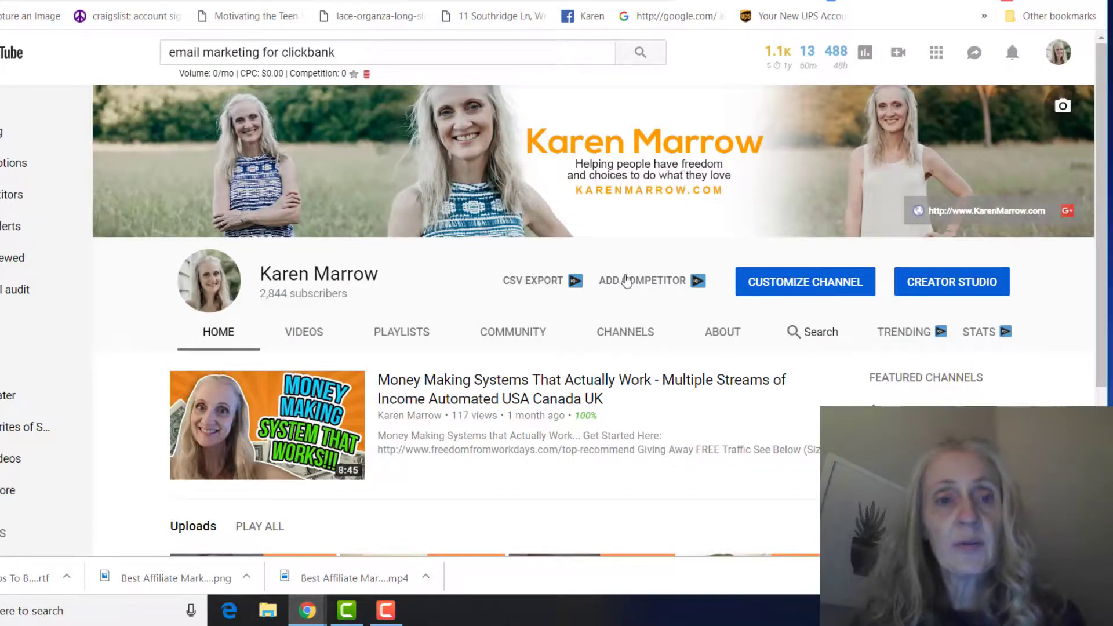